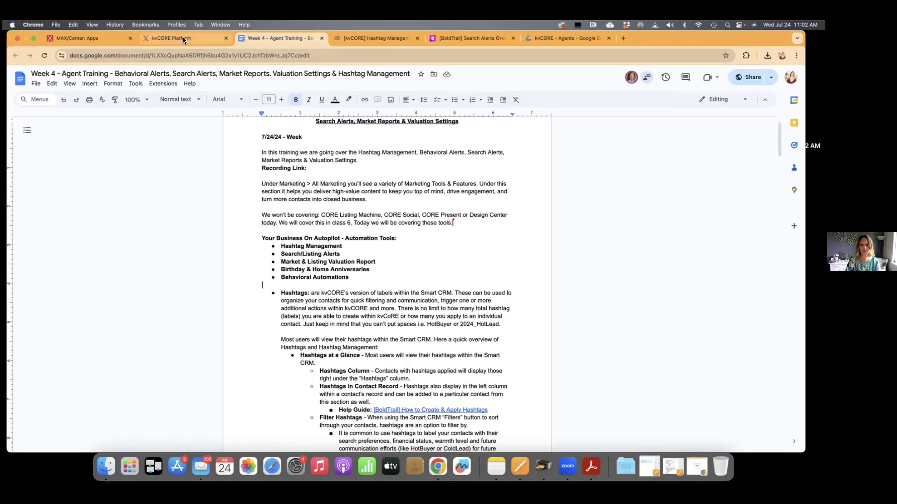
# Step: Read the automation tools and hashtags section of the Week 4 training document, and switch to the MAX/Center apps page
pyautogui.scroll(-2, 383, 157)
pyautogui.scroll(-6, 383, 158)
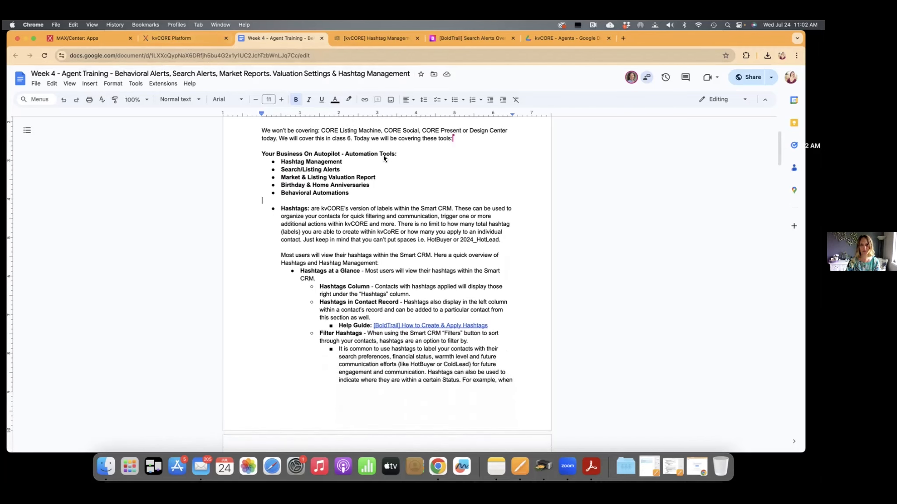
pyautogui.click(166, 37)
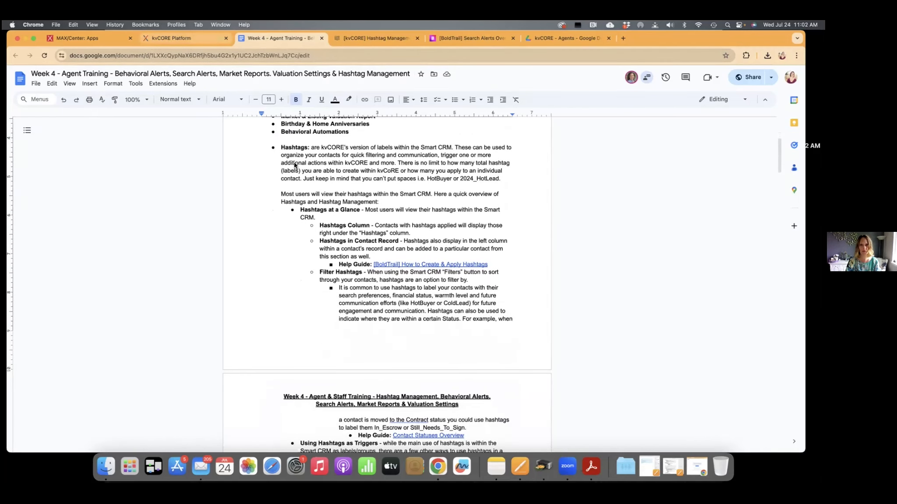
pyautogui.click(71, 39)
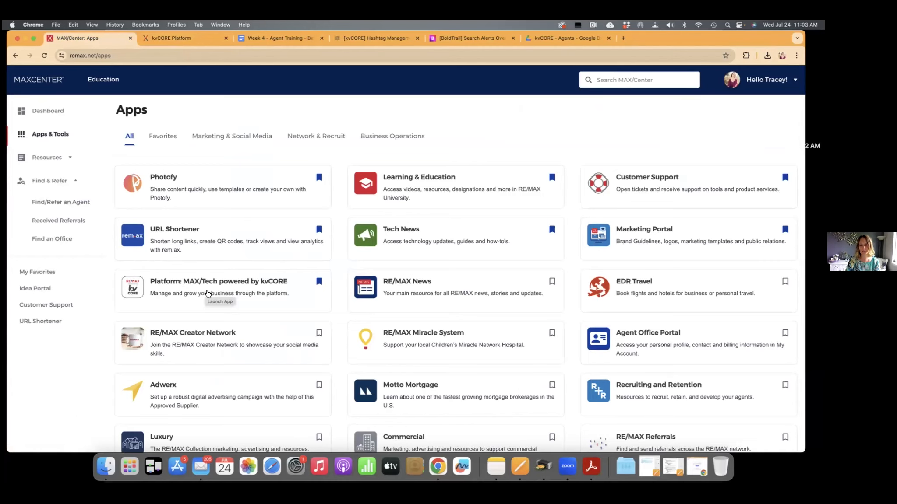
# Step: Switch to the kvCORE platform and open the agent's own contact list in the Smart CRM
pyautogui.click(173, 39)
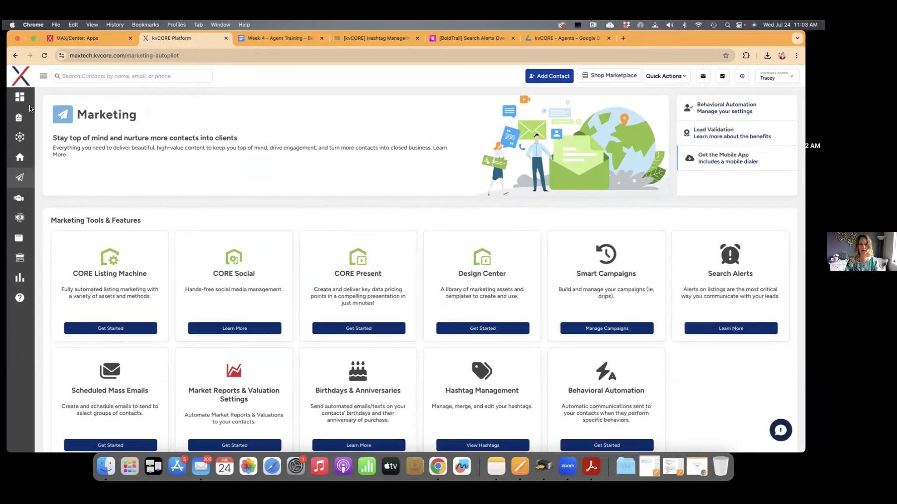
pyautogui.click(20, 97)
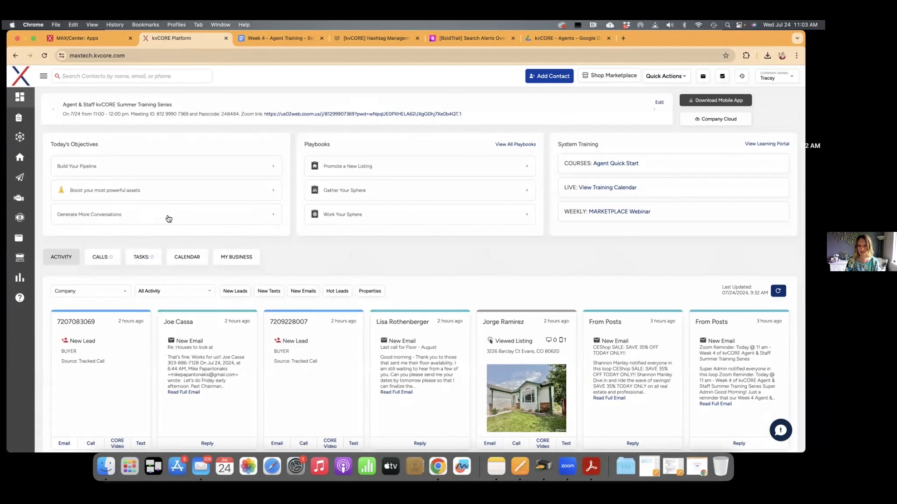
pyautogui.moveTo(19, 141)
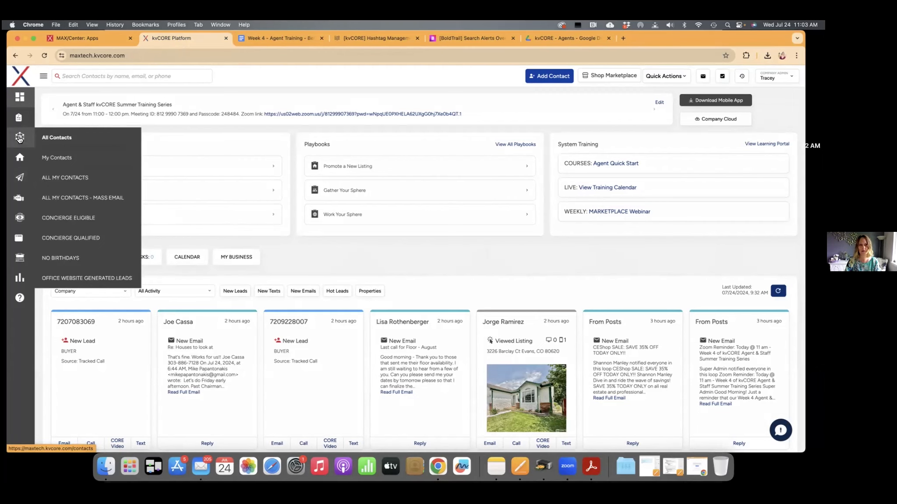
pyautogui.click(44, 78)
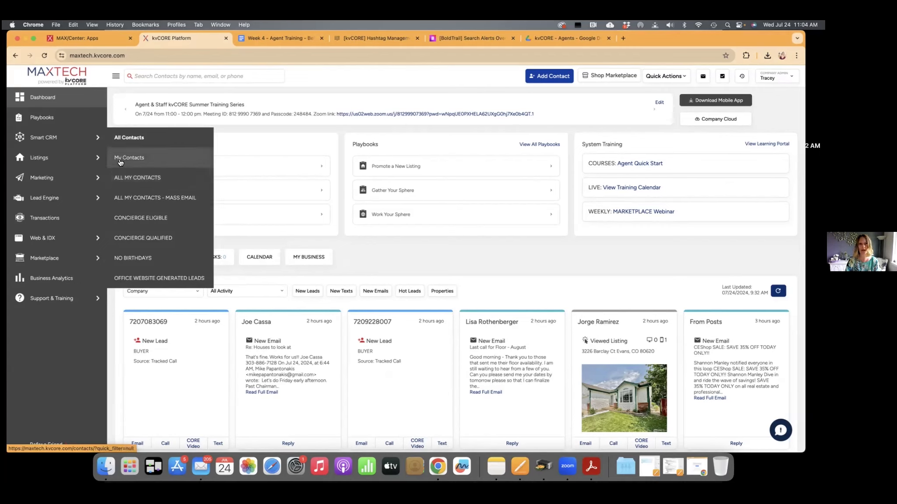
pyautogui.click(163, 227)
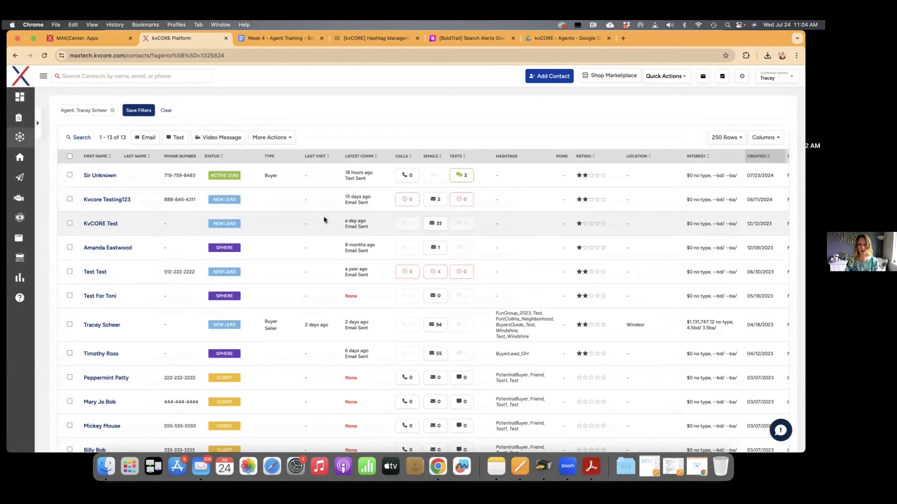
# Step: Look through the hashtags applied to the contacts in the list
pyautogui.hscroll(5, 324, 219)
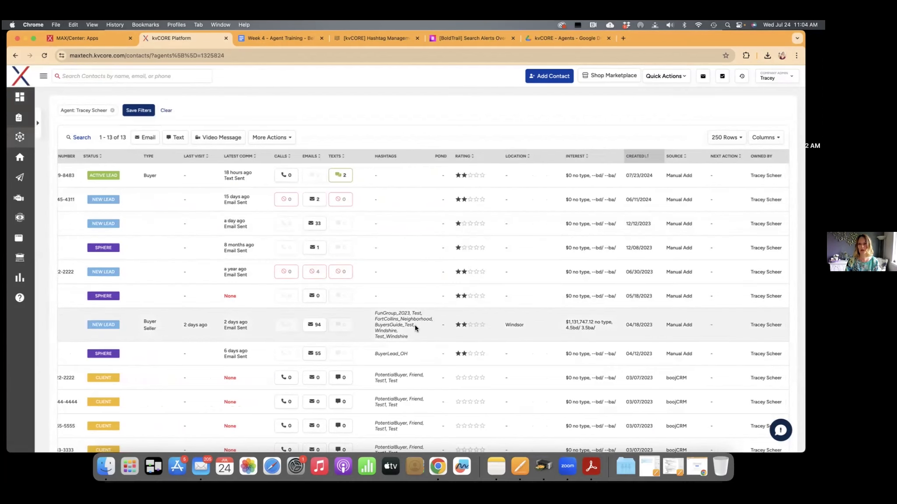
pyautogui.scroll(-1, 414, 325)
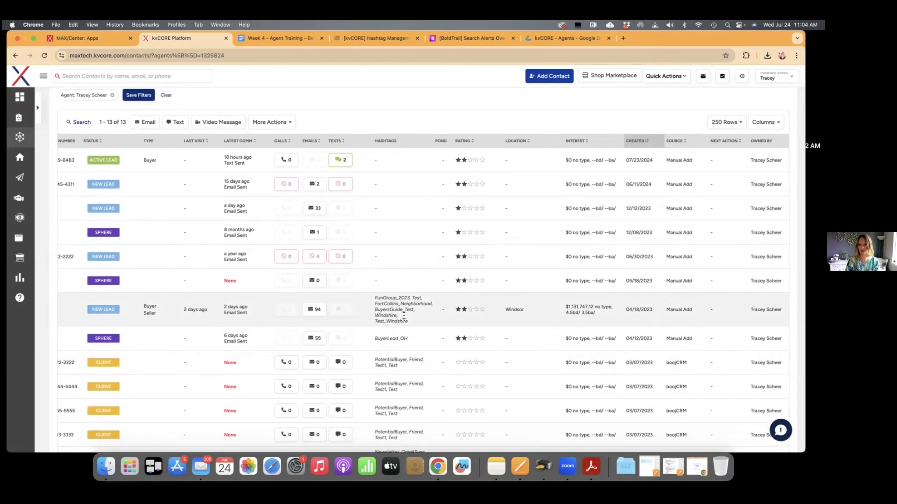
pyautogui.scroll(-4, 403, 315)
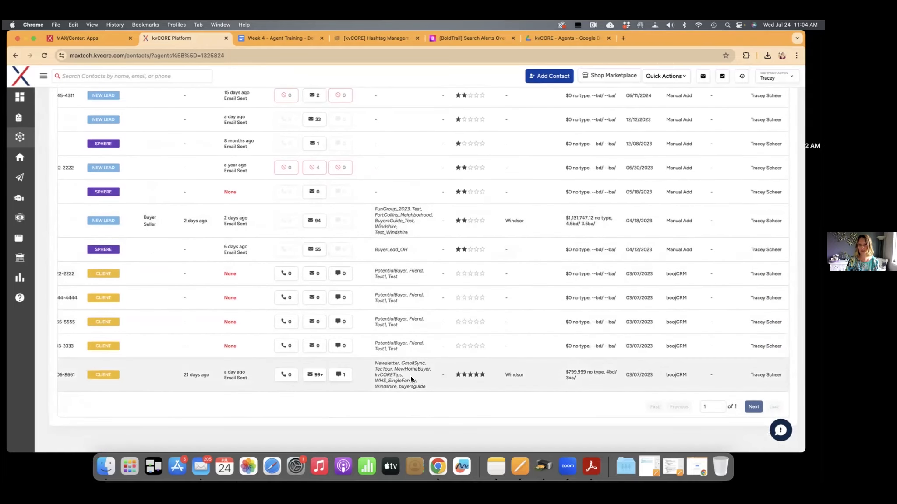
pyautogui.hscroll(-3, 418, 245)
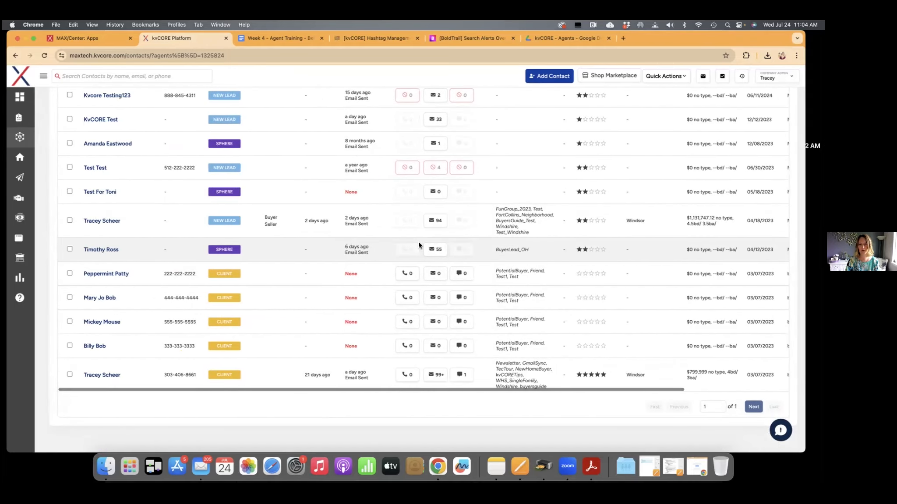
# Step: Open the record of the new lead marked both buyer and seller, and look up existing hashtags matching "Test"
pyautogui.click(105, 221)
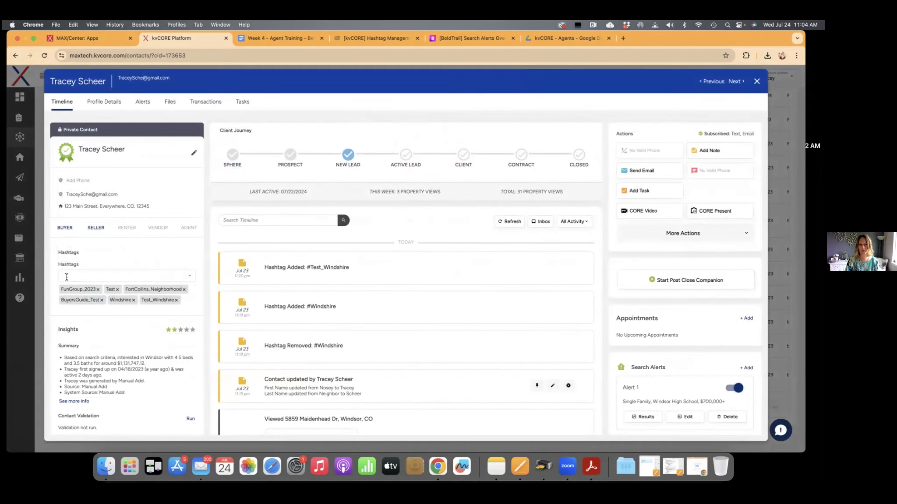
pyautogui.scroll(-5, 66, 277)
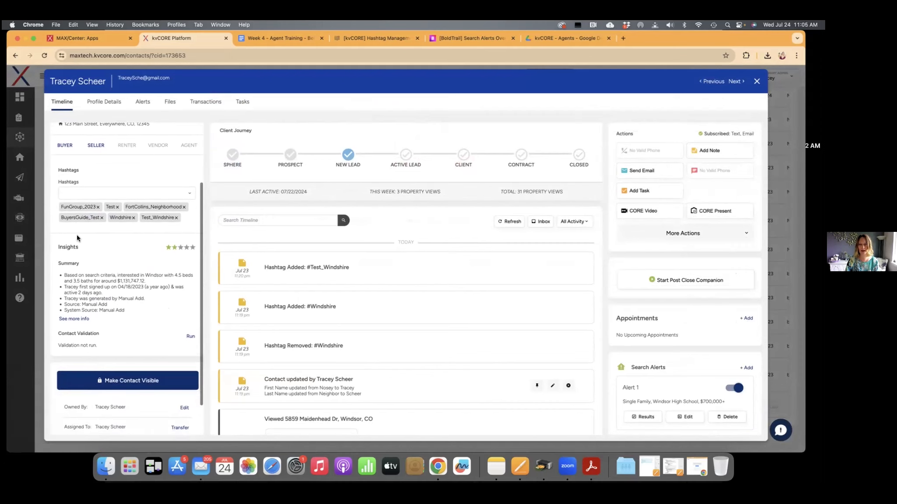
pyautogui.click(67, 192)
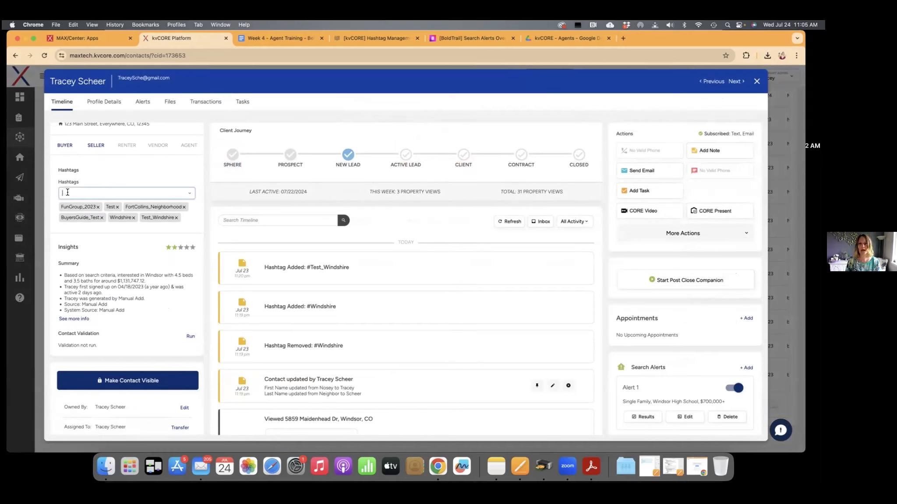
pyautogui.write('Test')
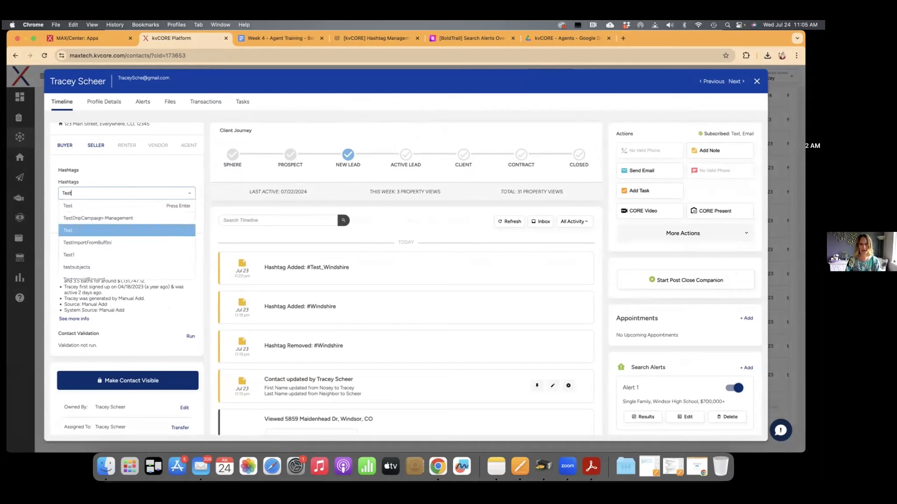
pyautogui.click(78, 233)
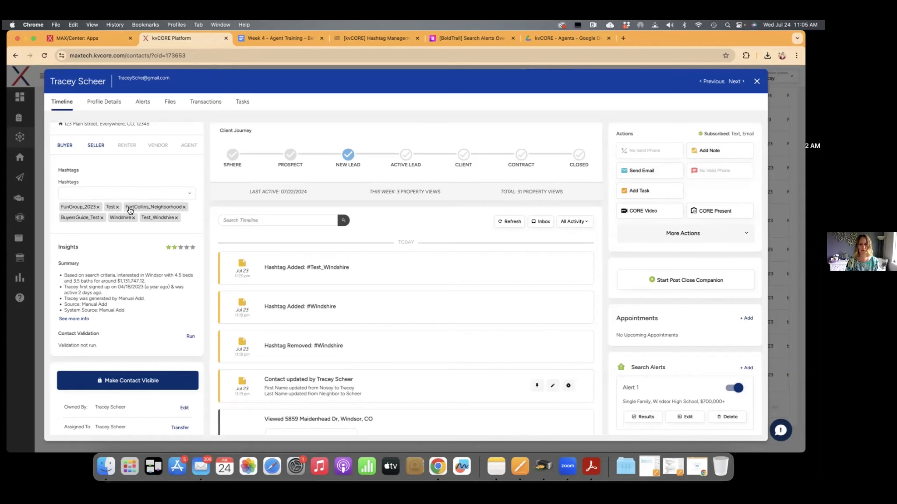
pyautogui.click(80, 191)
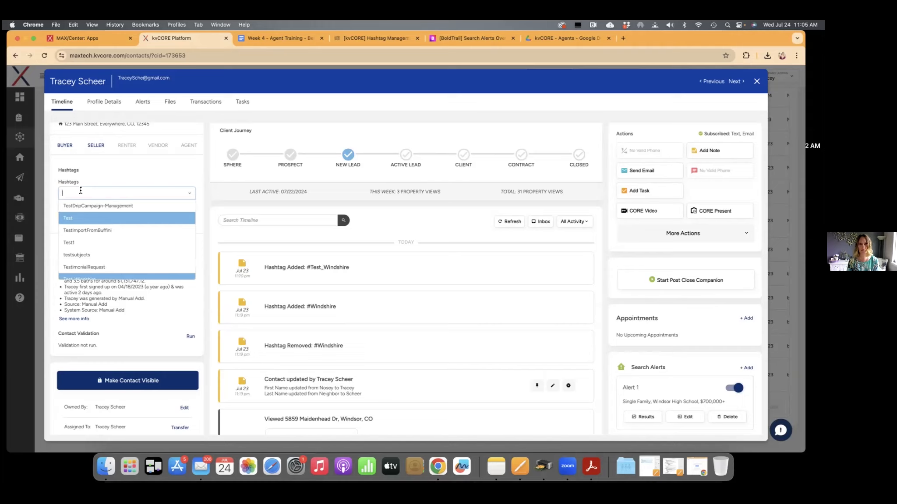
pyautogui.click(113, 173)
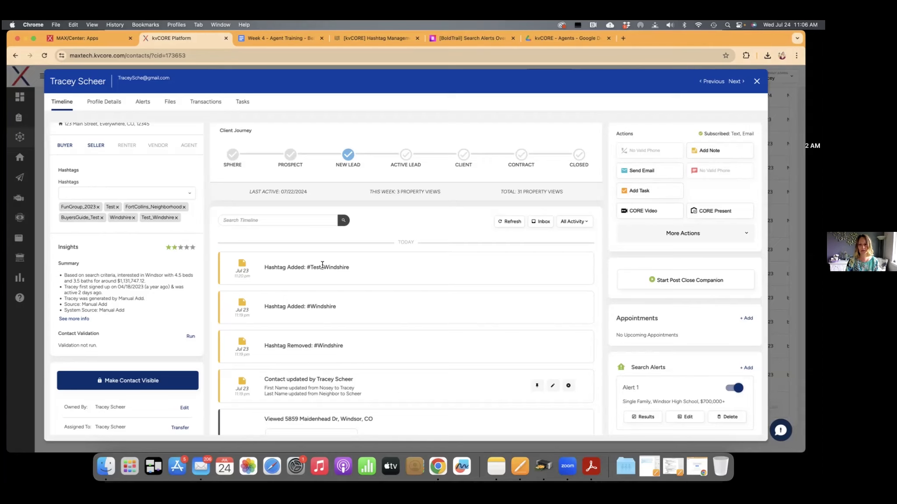
# Step: Review the hashtag entries in the contact's timeline and close the record
pyautogui.scroll(-2, 322, 265)
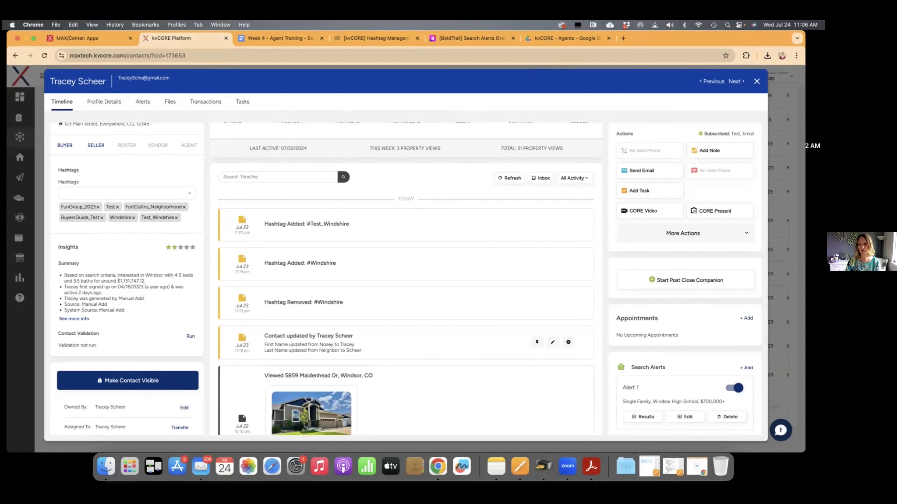
pyautogui.click(757, 81)
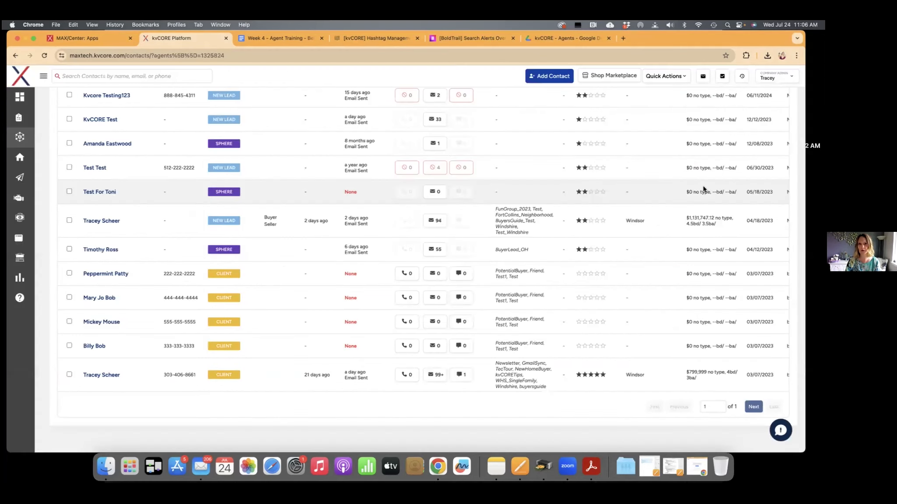
# Step: Filter the agent's contacts by the hashtag Windshire
pyautogui.scroll(5, 456, 224)
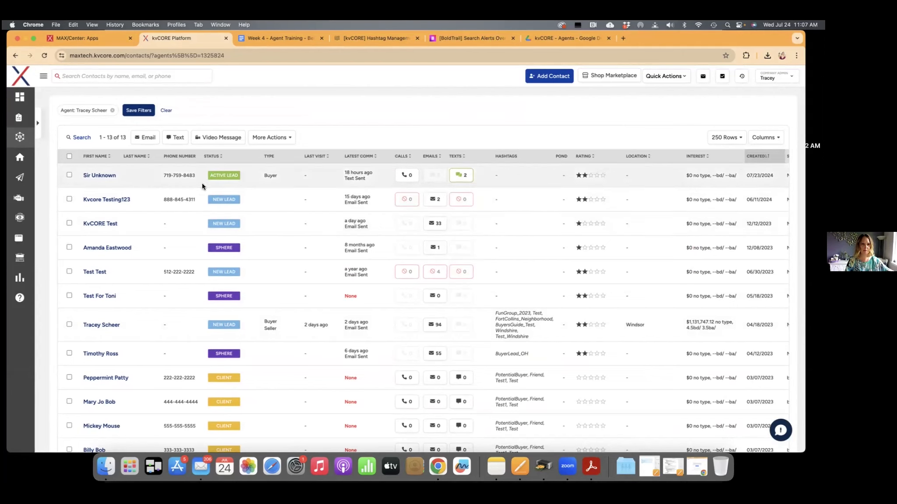
pyautogui.click(140, 112)
pyautogui.click(169, 141)
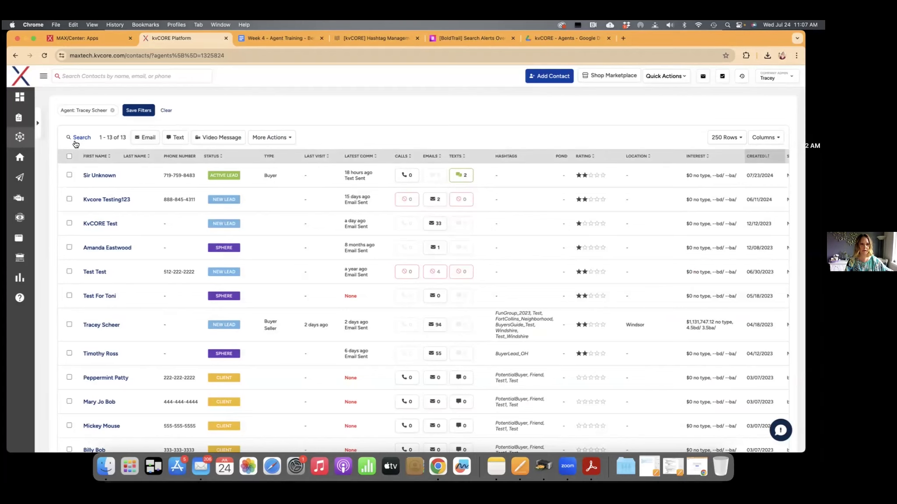
pyautogui.click(36, 122)
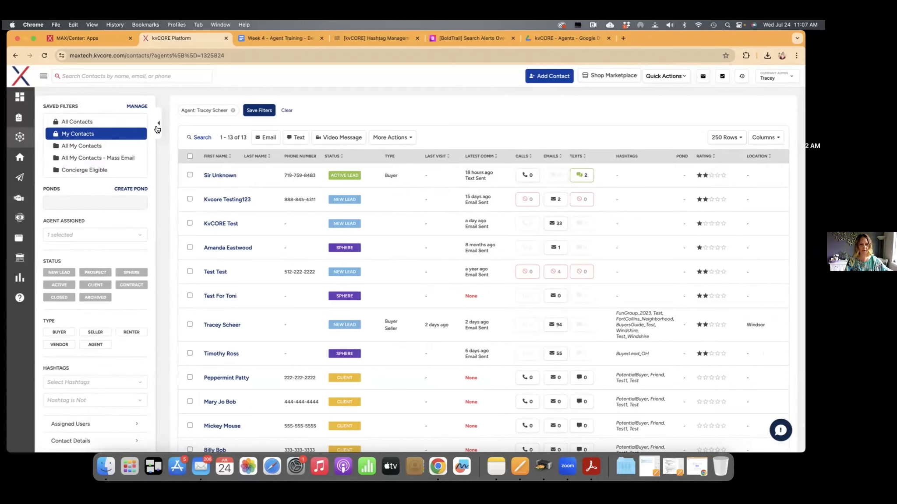
pyautogui.scroll(-2, 114, 307)
pyautogui.scroll(-3, 114, 307)
pyautogui.click(59, 287)
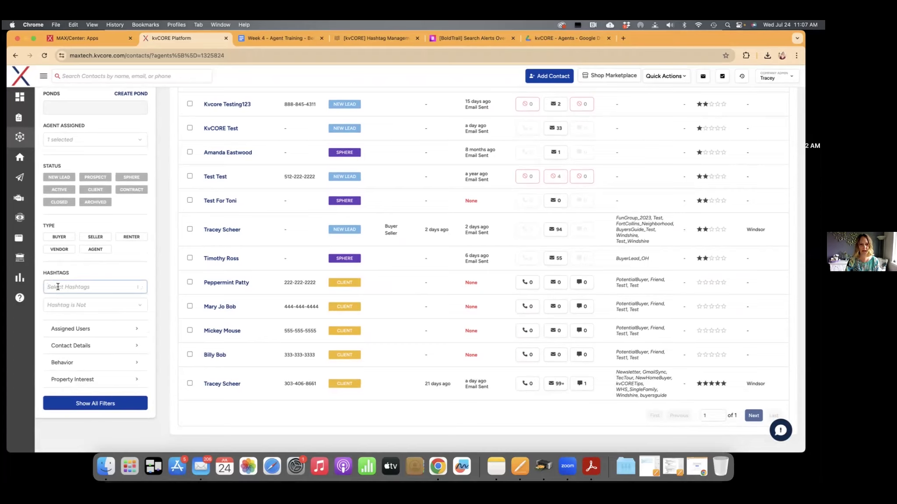
pyautogui.write('Windshire')
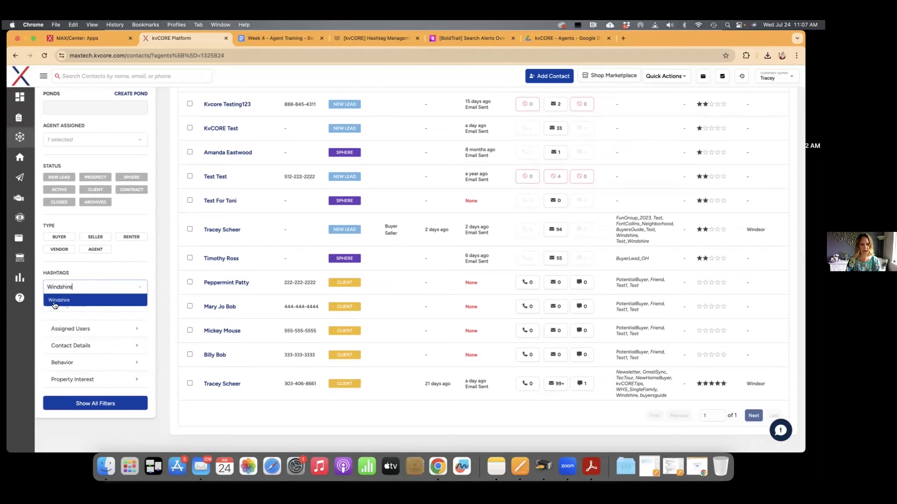
pyautogui.click(55, 303)
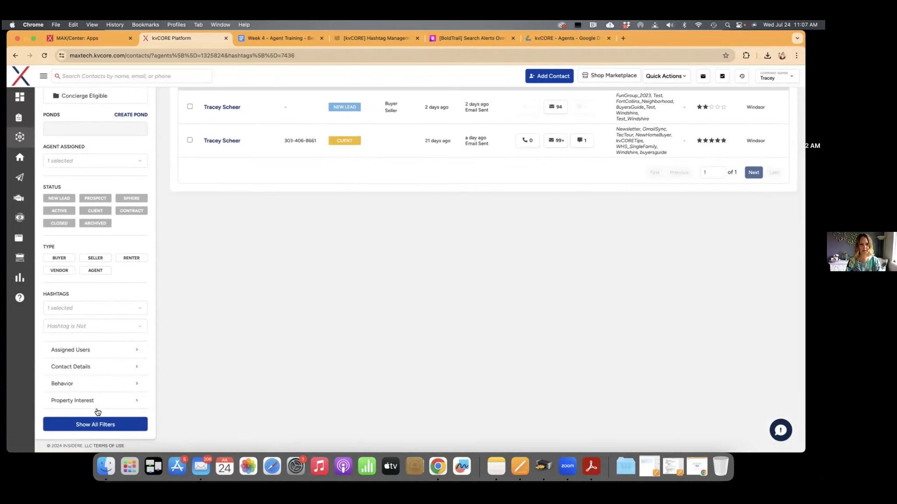
# Step: Save the current filter under the name Windshire, with the quick link in the navigation menu kept on
pyautogui.scroll(3, 316, 247)
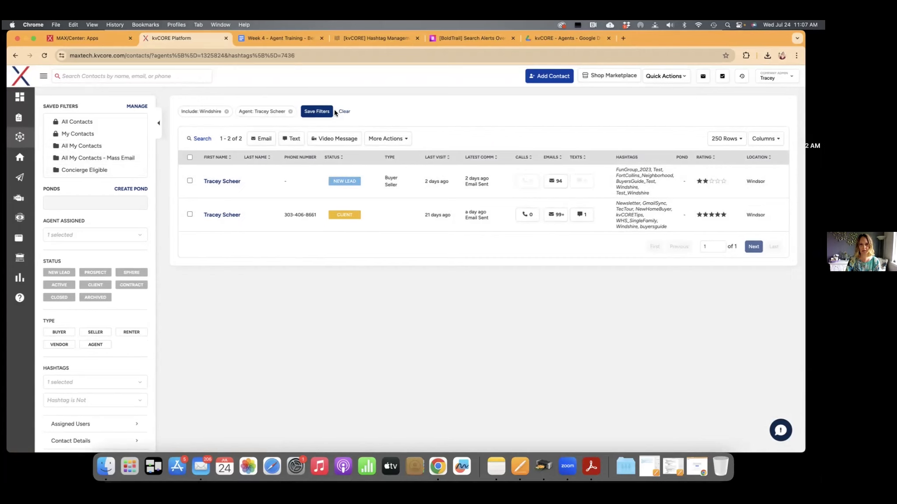
pyautogui.click(316, 111)
pyautogui.click(251, 152)
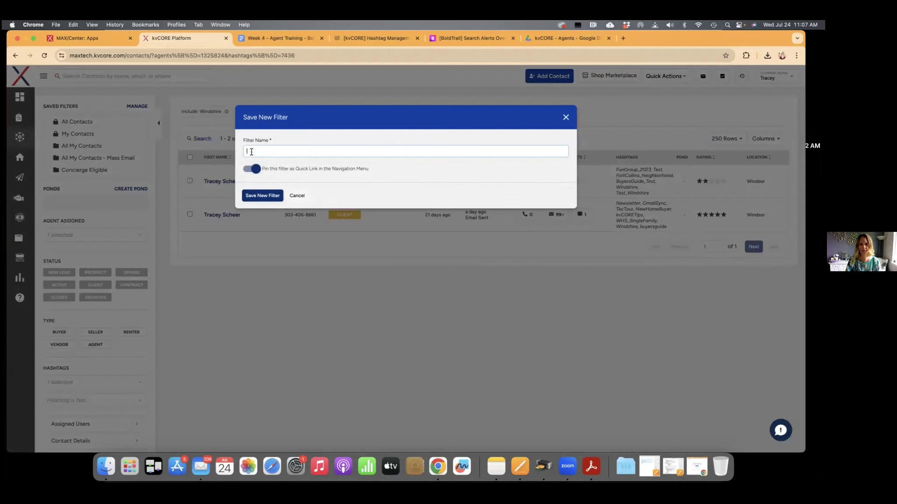
pyautogui.write('Windshire')
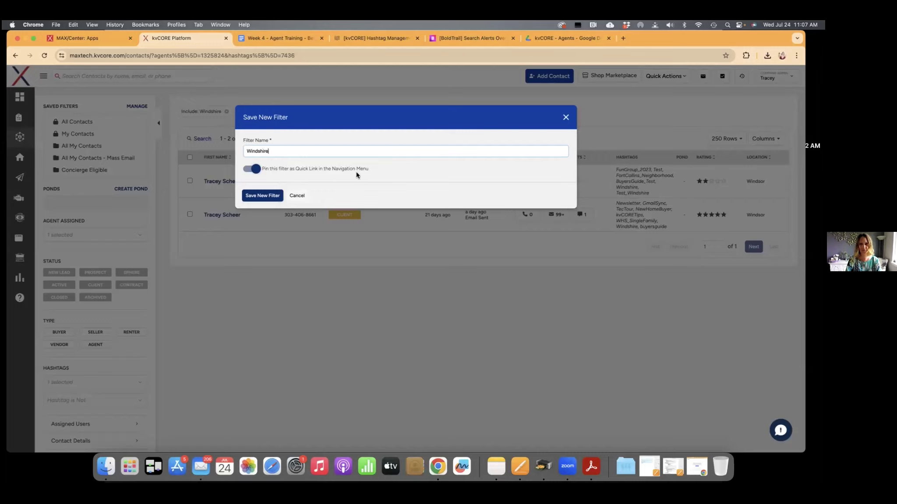
pyautogui.click(255, 198)
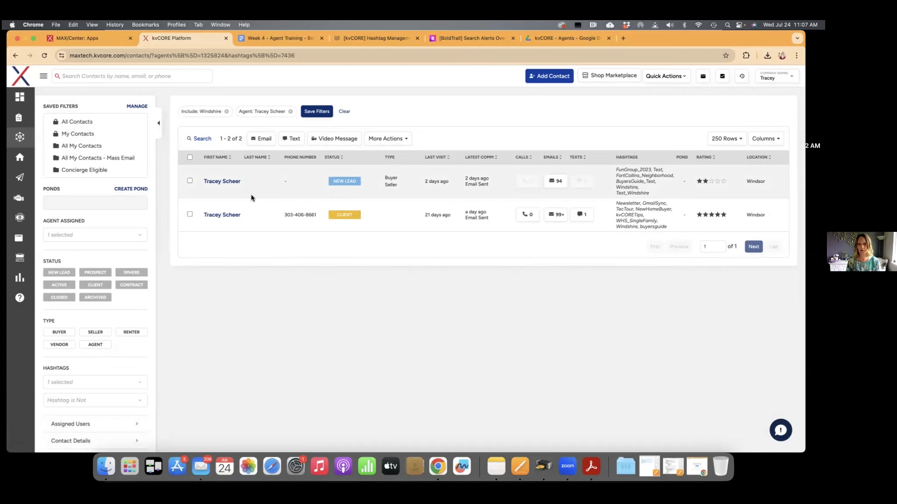
# Step: View the fields of the Add Contact form and close it without adding anyone
pyautogui.click(547, 78)
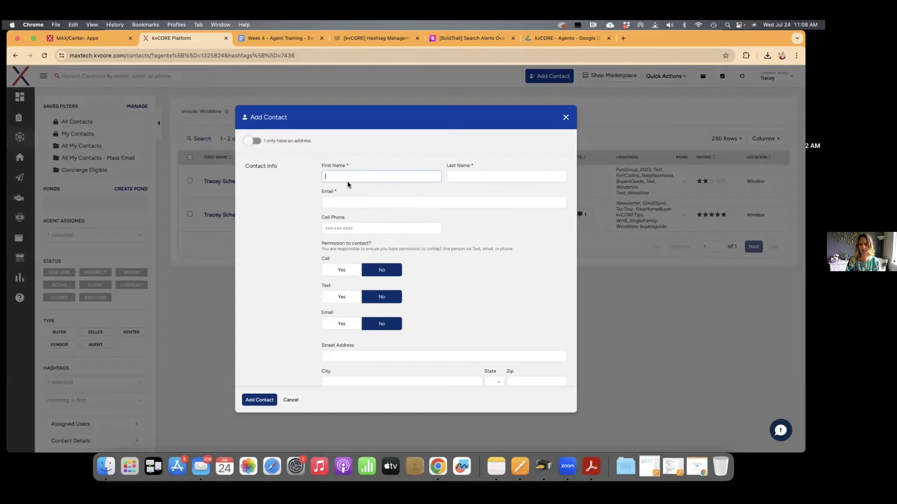
pyautogui.scroll(-1, 450, 200)
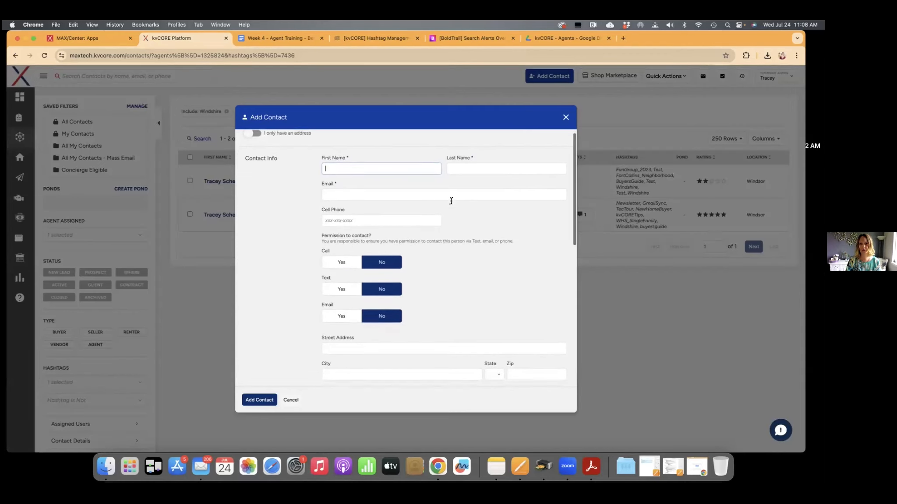
pyautogui.click(565, 118)
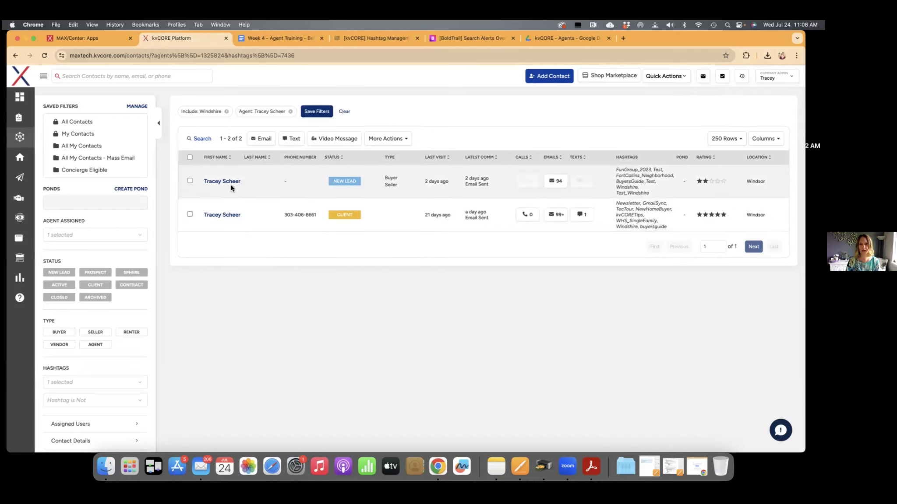
# Step: Start an email to both filtered contacts, view the templates and Advanced Editor content blocks, and close it without sending
pyautogui.click(190, 158)
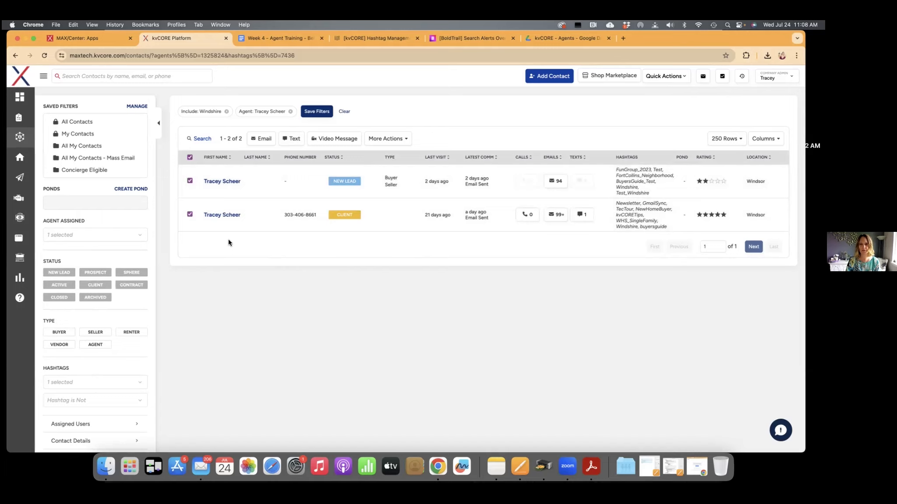
pyautogui.click(261, 140)
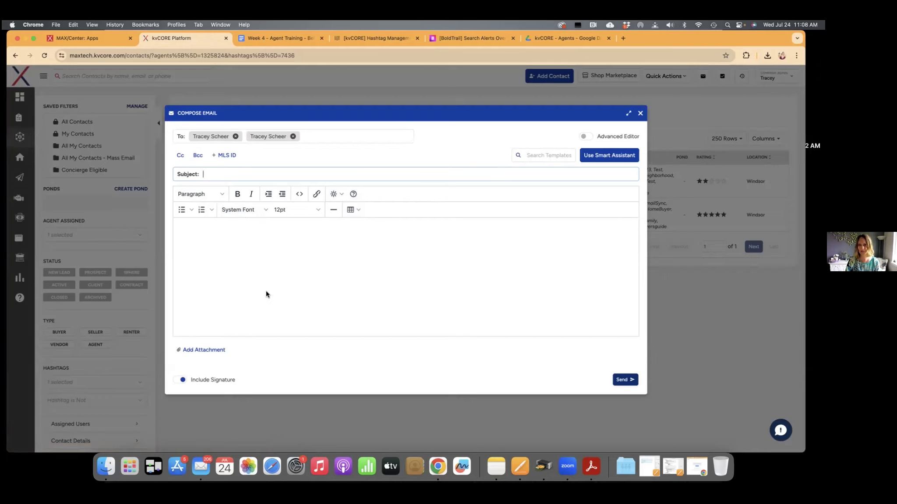
pyautogui.click(560, 159)
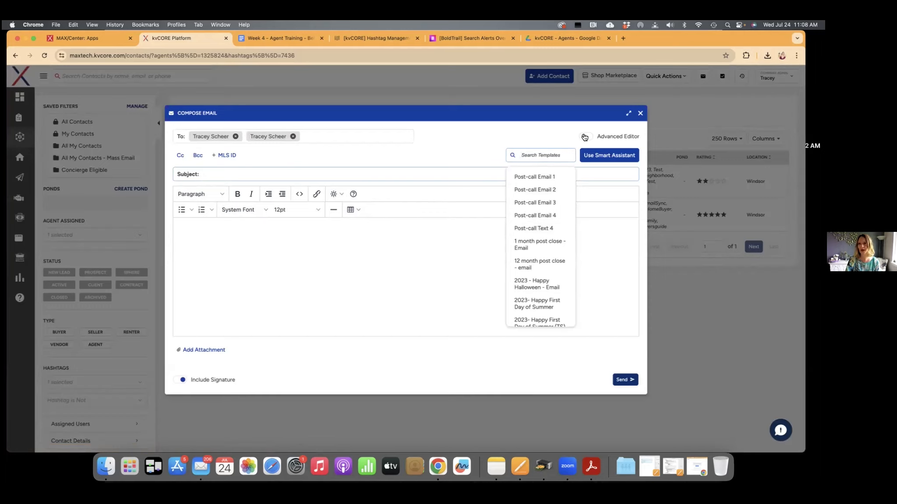
pyautogui.click(584, 137)
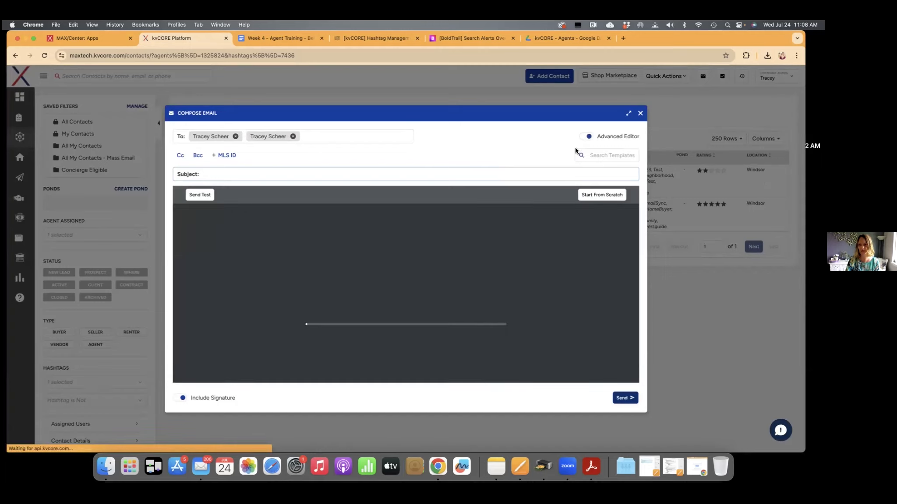
pyautogui.scroll(-3, 442, 236)
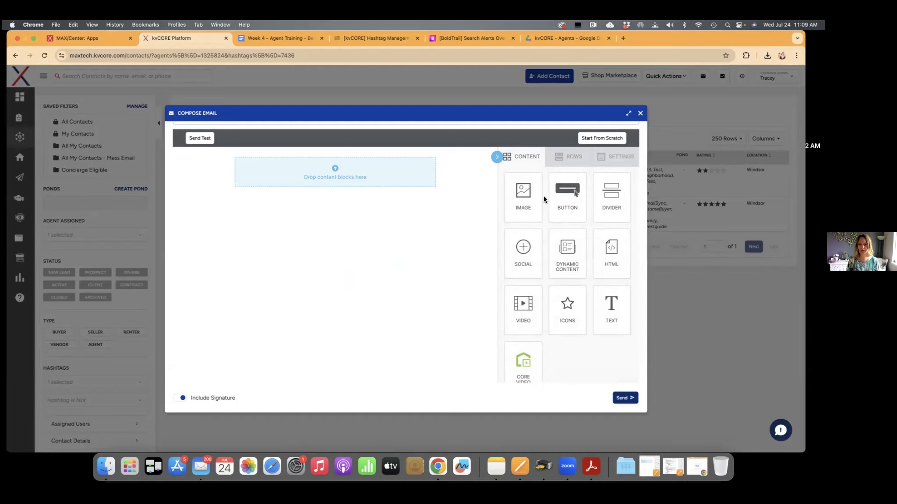
pyautogui.click(640, 113)
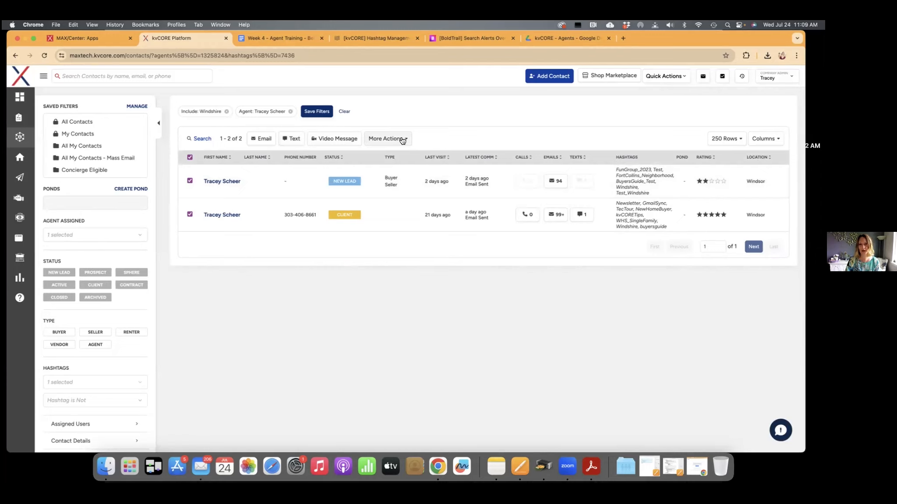
# Step: Clear the contact filters and selection, and apply the saved filter My Contacts
pyautogui.click(344, 111)
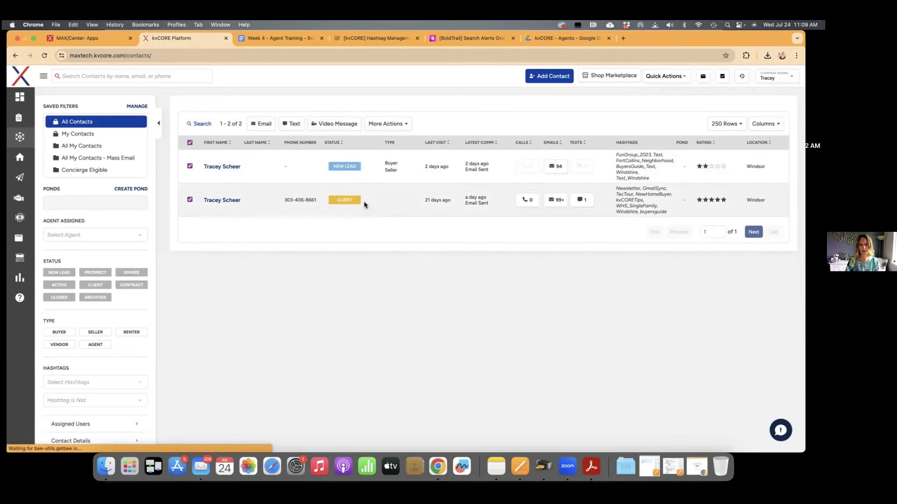
pyautogui.click(190, 143)
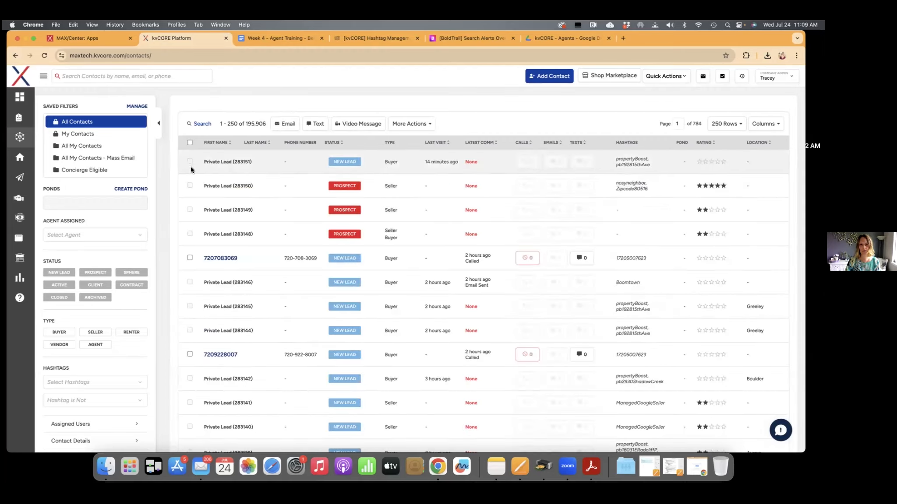
pyautogui.click(69, 134)
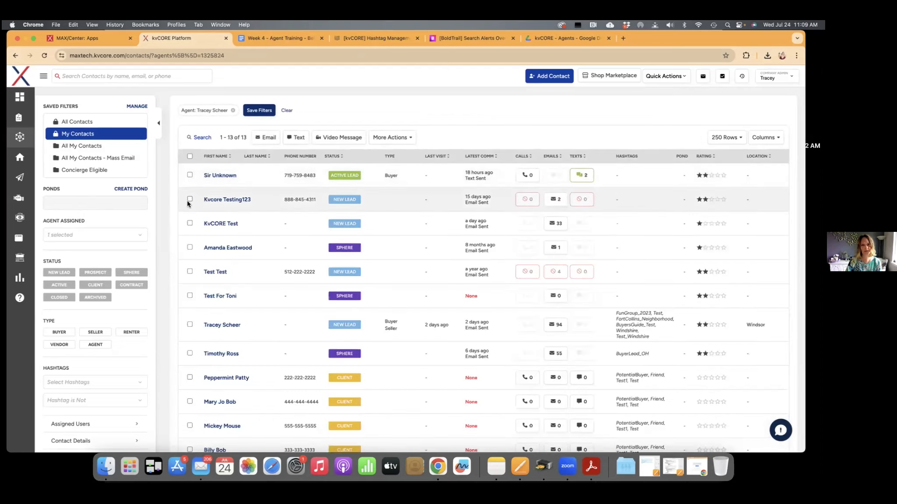
# Step: Search for the hashtag test to add to the second, fourth and fifth contacts, and close the hashtag dialog without updating
pyautogui.click(189, 199)
pyautogui.click(190, 247)
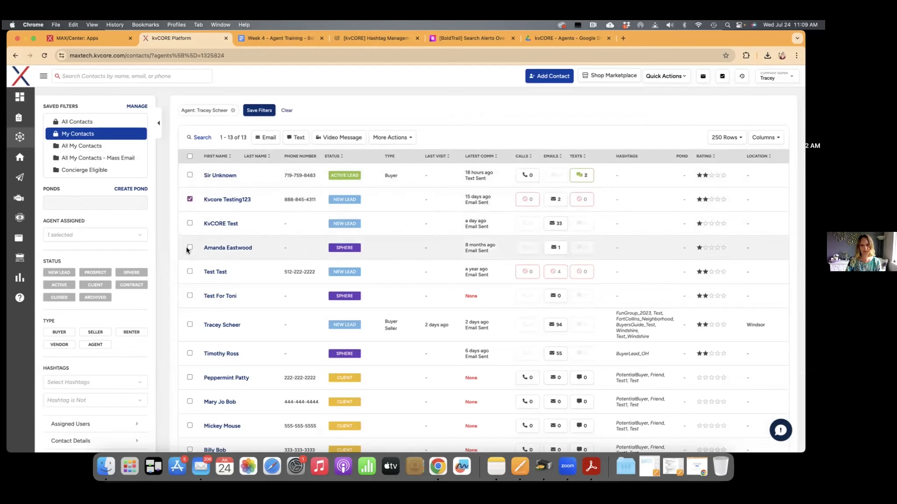
pyautogui.click(189, 271)
pyautogui.click(392, 137)
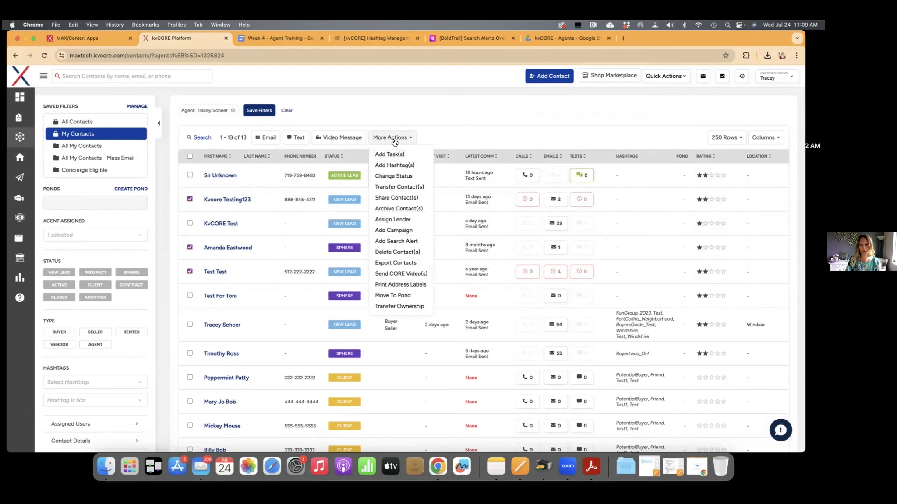
pyautogui.click(396, 165)
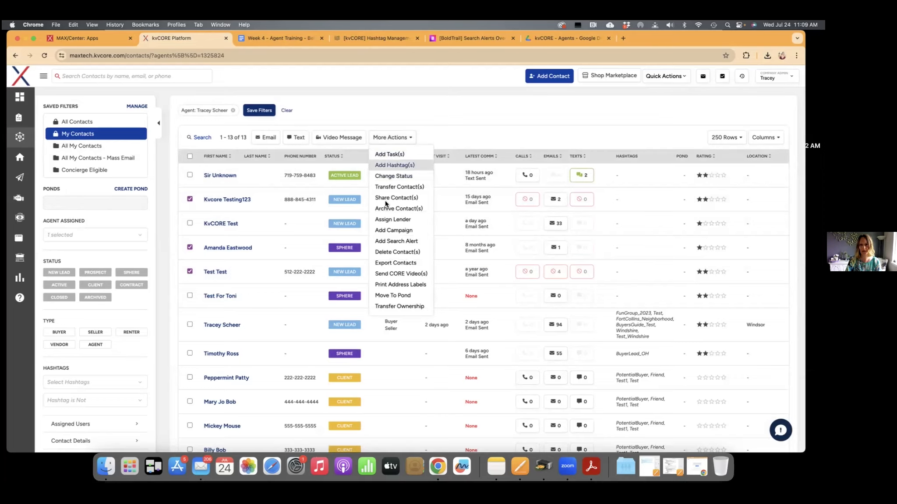
pyautogui.click(274, 173)
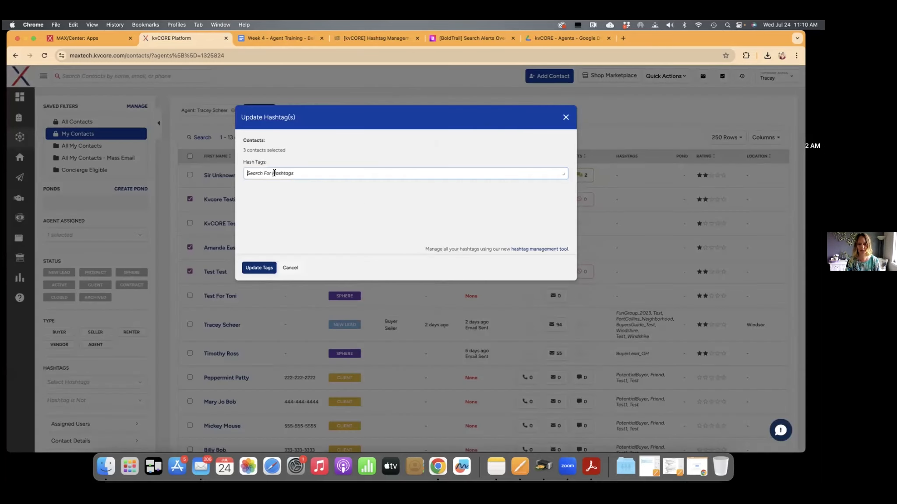
pyautogui.write('test')
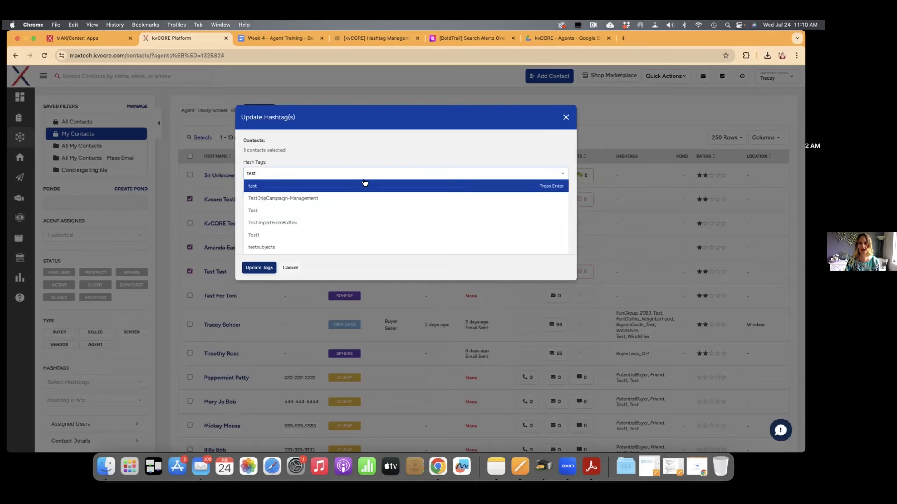
pyautogui.click(566, 118)
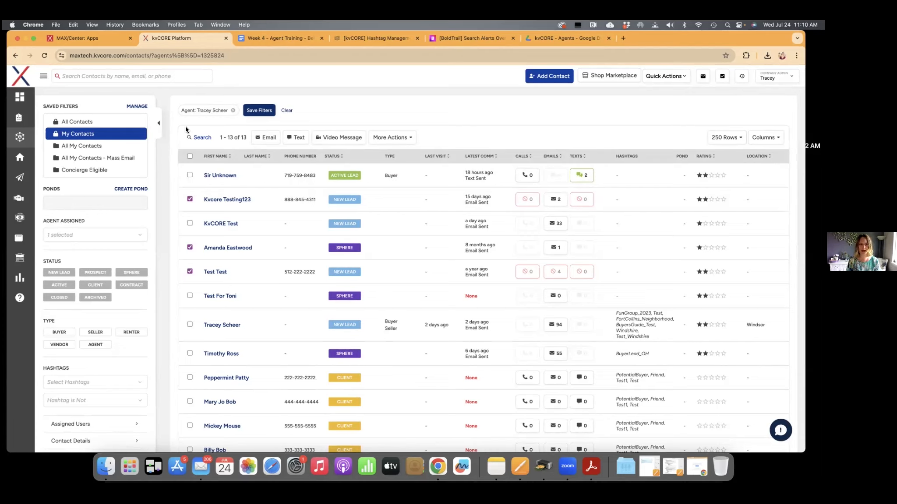
# Step: Open the All Marketing page and look over its marketing tools and features
pyautogui.click(42, 78)
pyautogui.moveTo(93, 130)
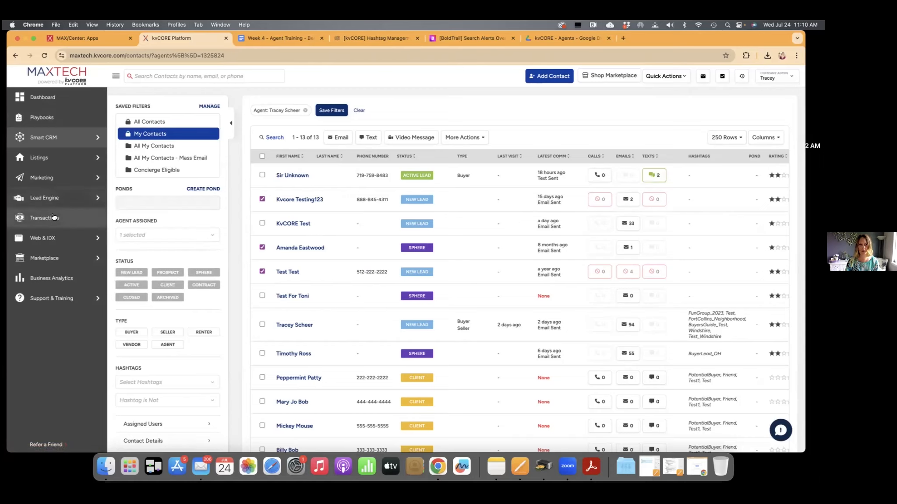
pyautogui.moveTo(40, 193)
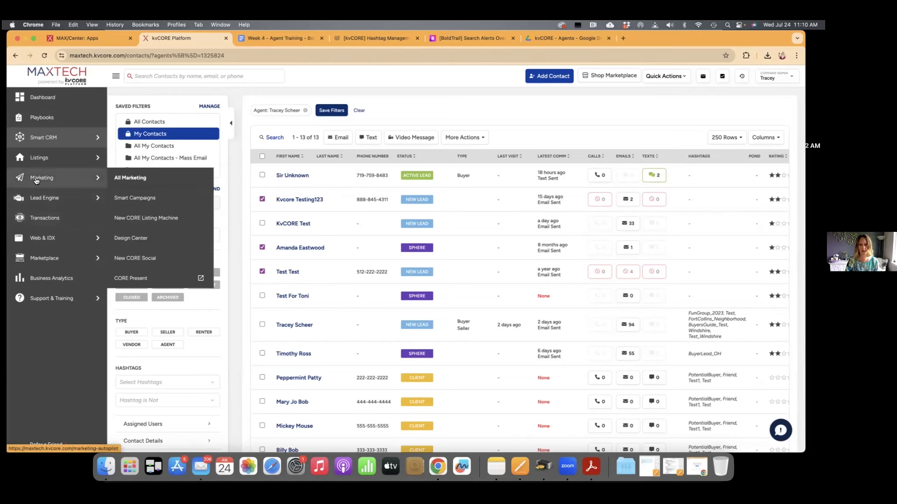
pyautogui.click(134, 177)
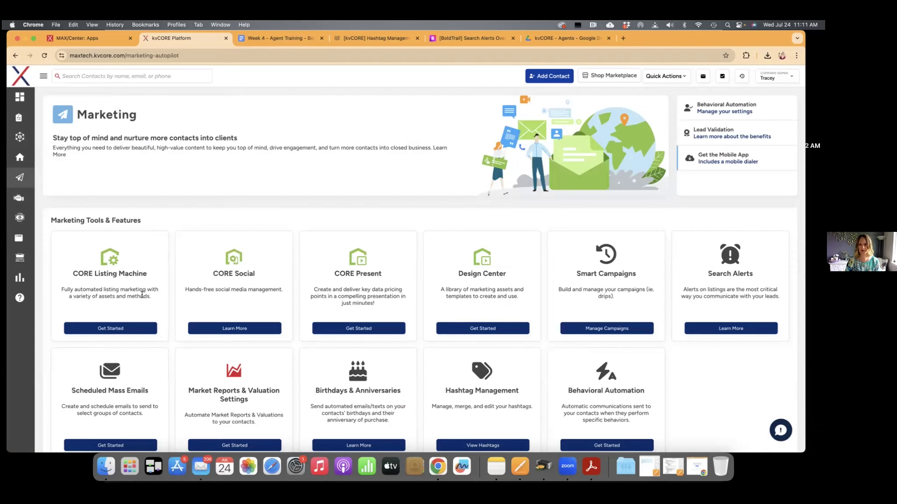
pyautogui.scroll(-2, 142, 295)
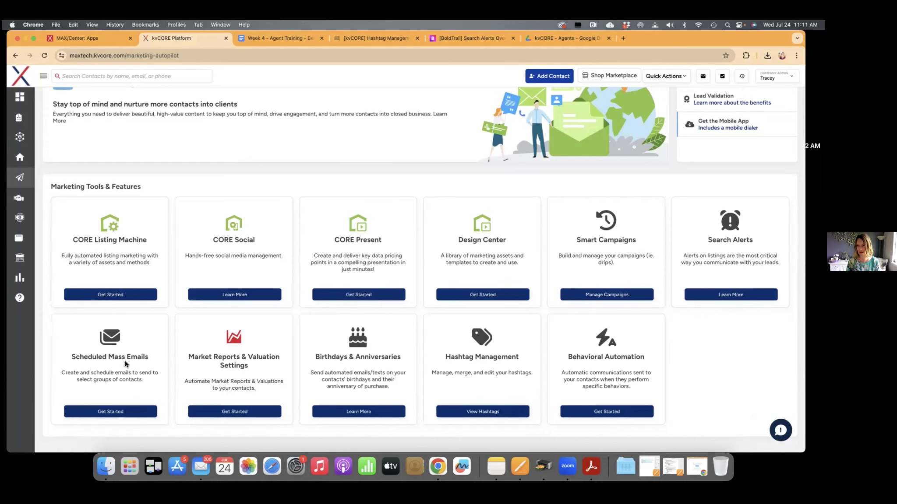
pyautogui.scroll(2, 124, 360)
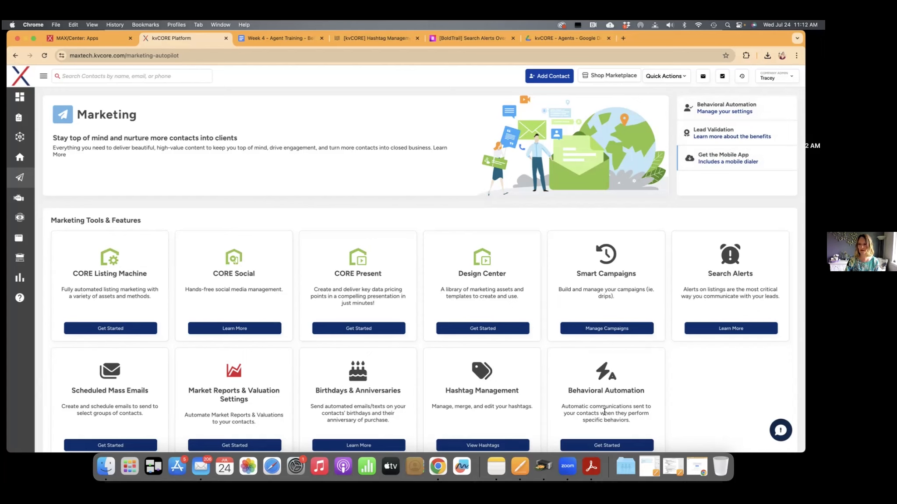
pyautogui.scroll(-1, 604, 412)
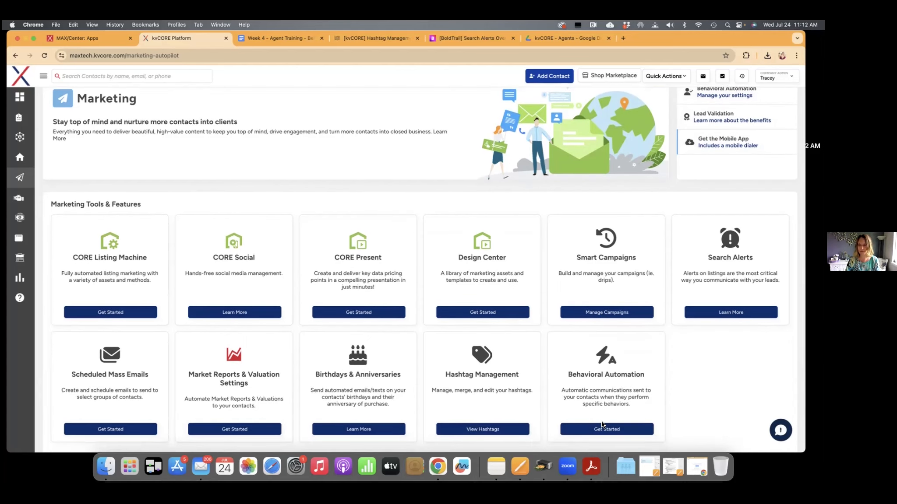
# Step: View the Lead Validation and mobile app information pages, returning to the Marketing page after each
pyautogui.click(712, 119)
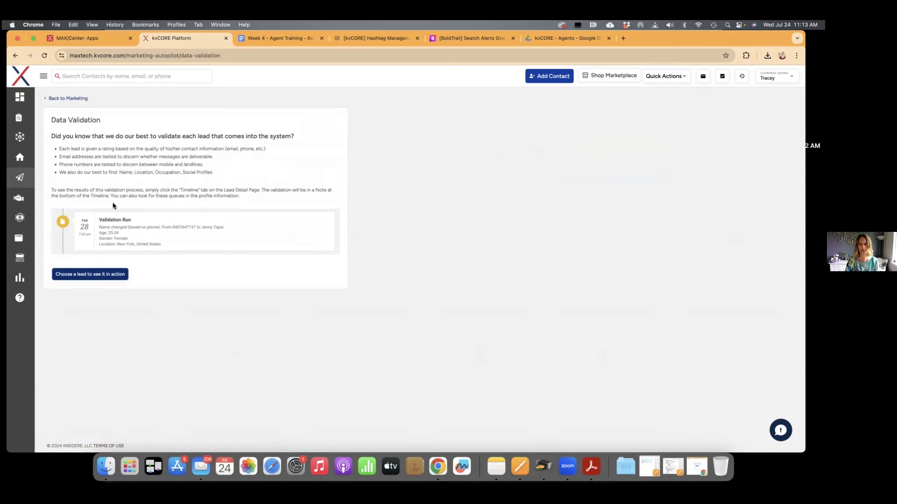
pyautogui.click(52, 98)
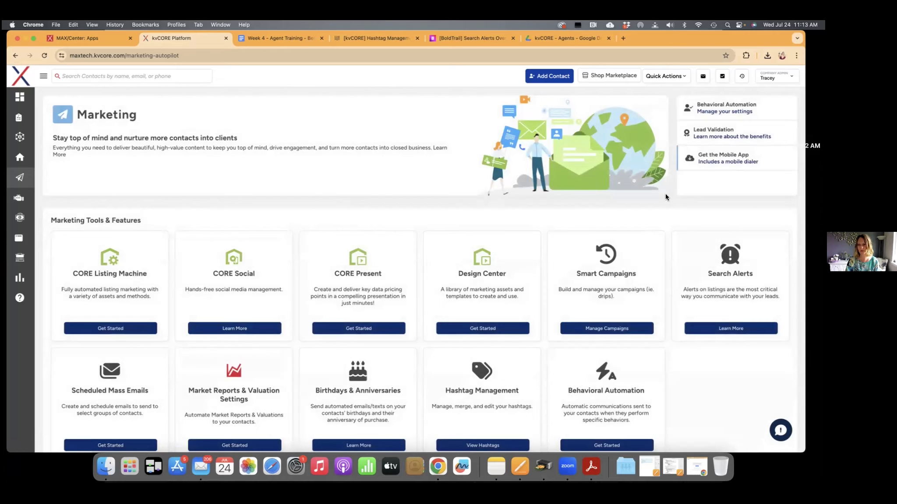
pyautogui.click(723, 158)
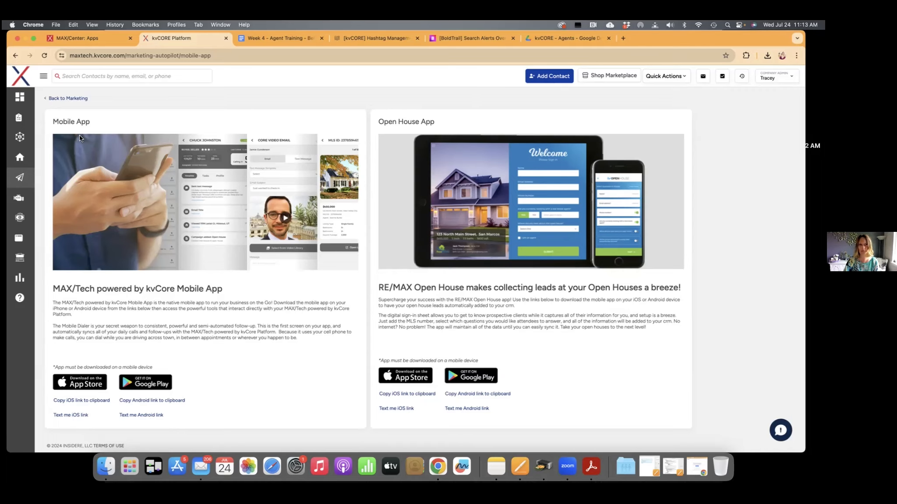
pyautogui.click(55, 98)
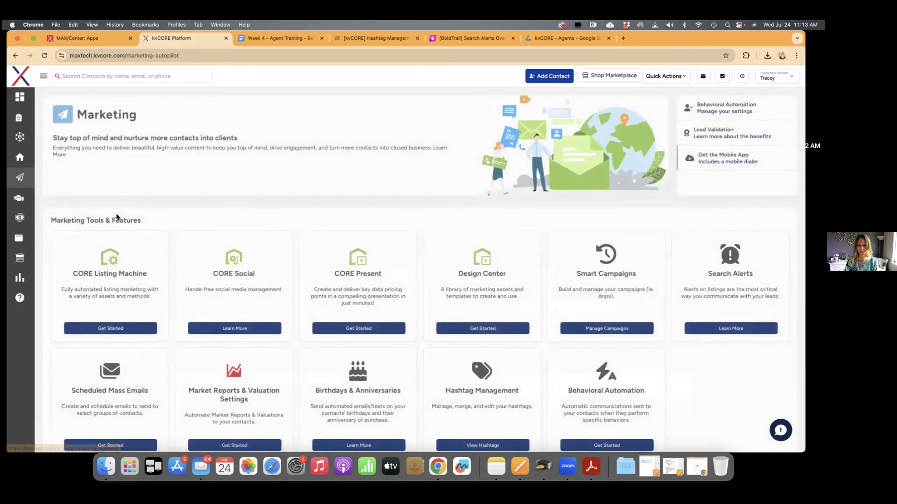
# Step: Open Hashtag Management from the marketing tools and look over the list of all hashtags
pyautogui.scroll(-2, 134, 253)
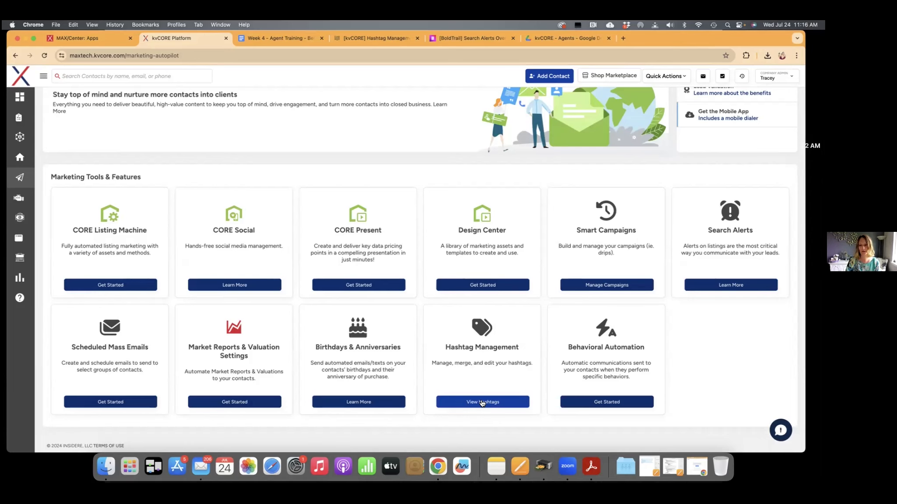
pyautogui.click(484, 403)
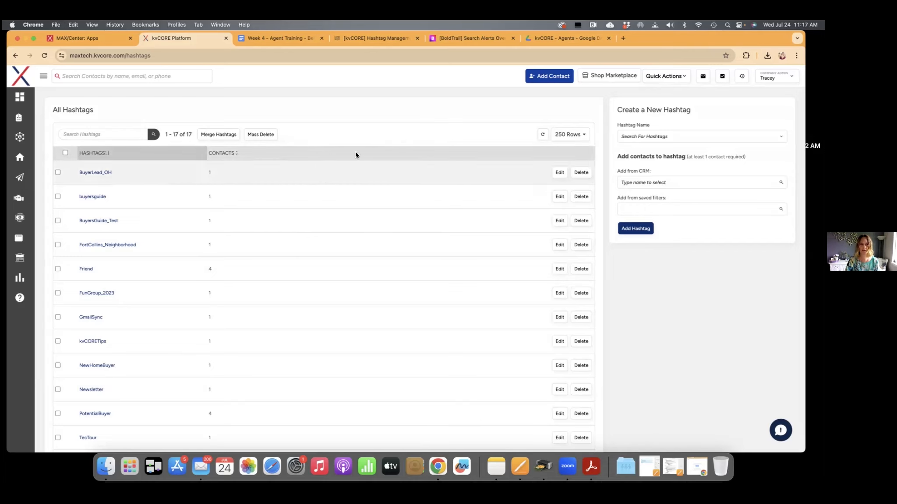
pyautogui.scroll(-2, 215, 261)
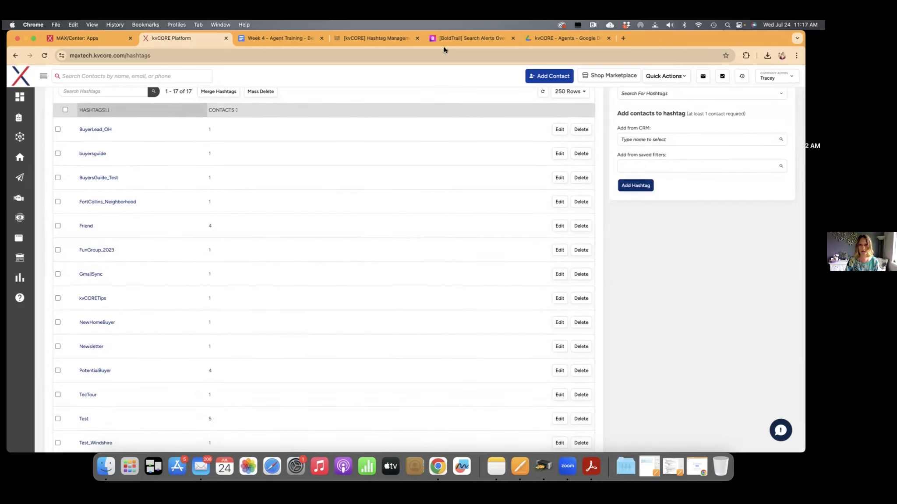
# Step: Consult the hashtag management help article in the browser and return to the start of the hashtag list
pyautogui.click(377, 39)
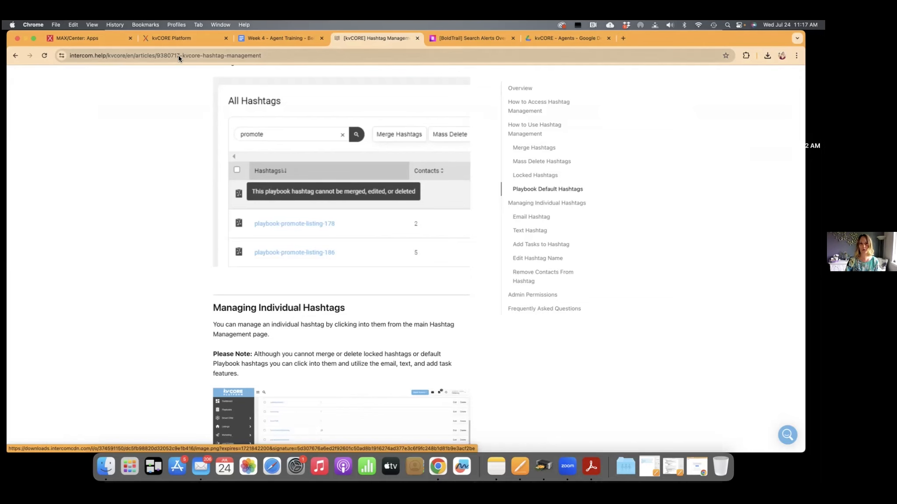
pyautogui.click(169, 39)
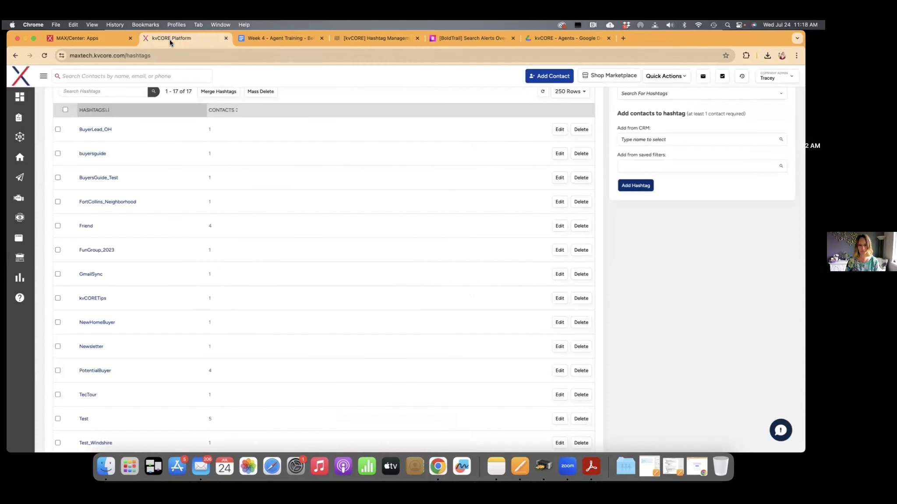
pyautogui.scroll(1, 241, 130)
pyautogui.scroll(1, 241, 131)
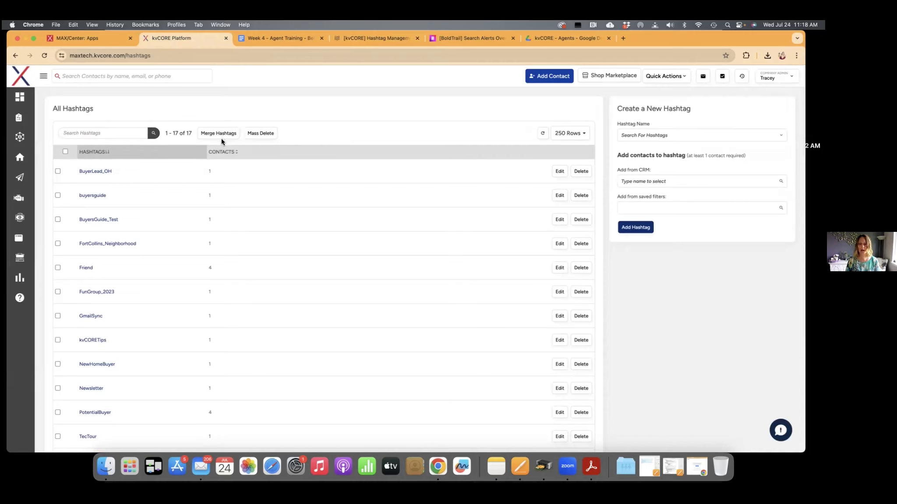
# Step: Look over the hashtag list, select BuyersGuide_Test and BuyerLead_OH alongside Friend, and clear all the selections again
pyautogui.scroll(-5, 173, 178)
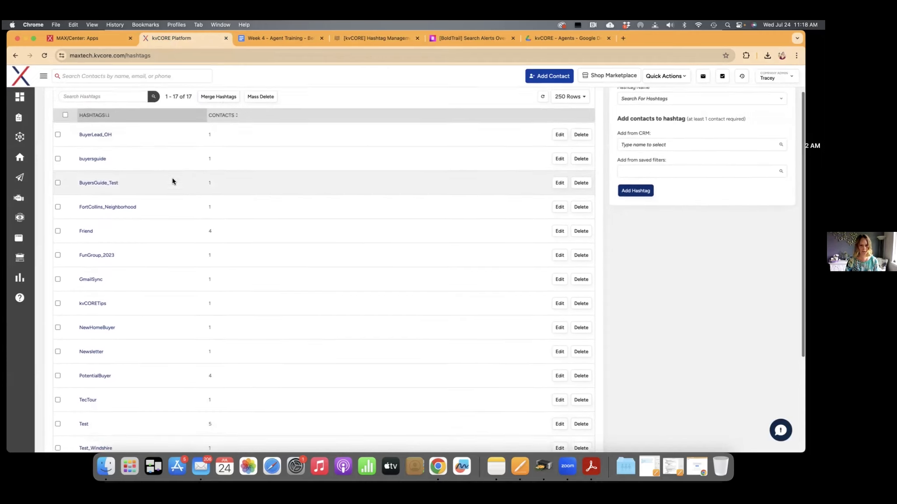
pyautogui.scroll(3, 173, 178)
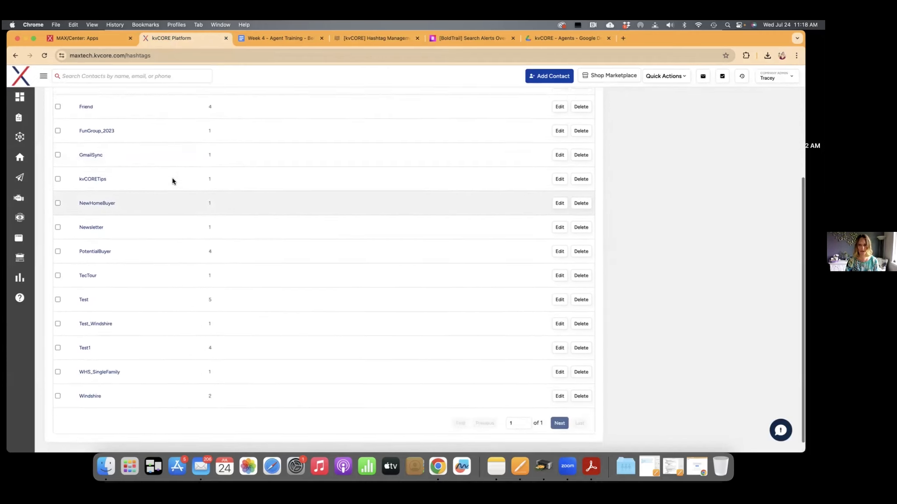
pyautogui.scroll(2, 173, 178)
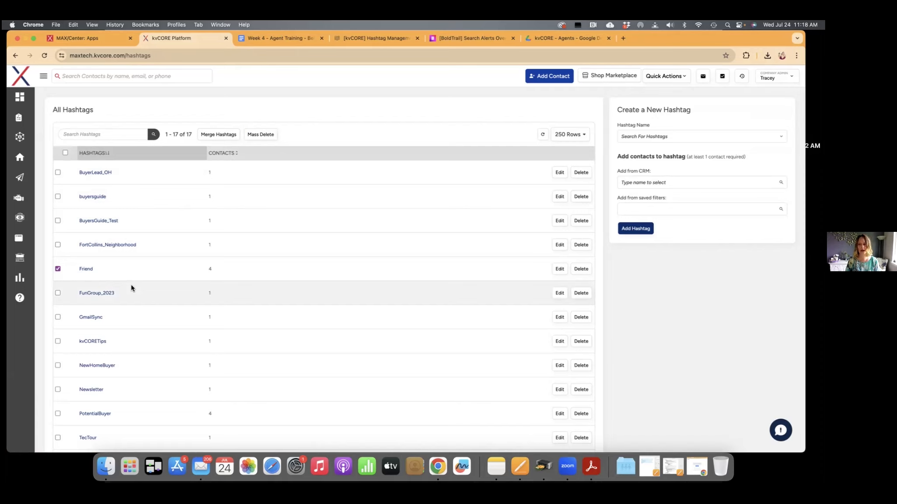
pyautogui.click(56, 220)
pyautogui.click(55, 173)
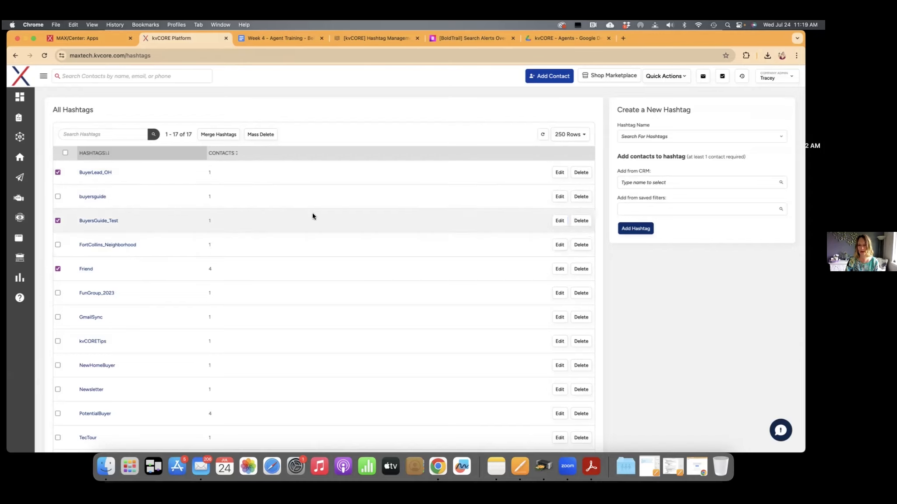
pyautogui.click(58, 173)
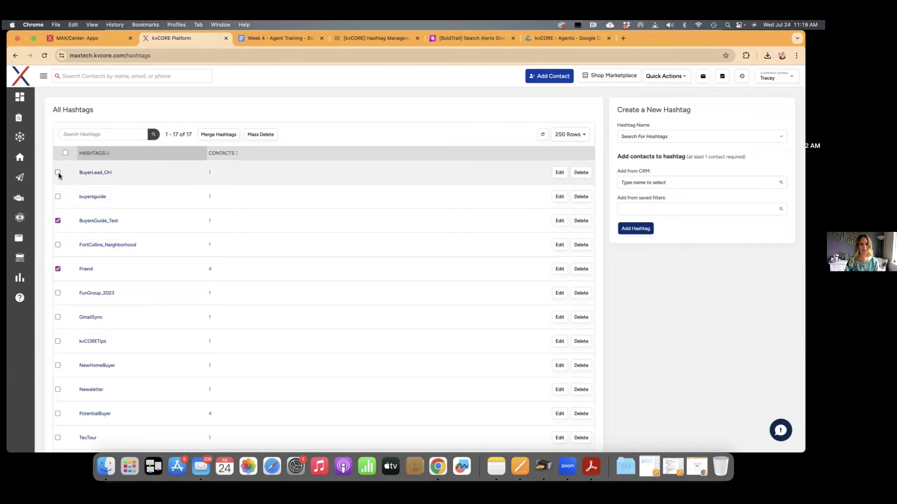
pyautogui.click(58, 220)
pyautogui.click(58, 268)
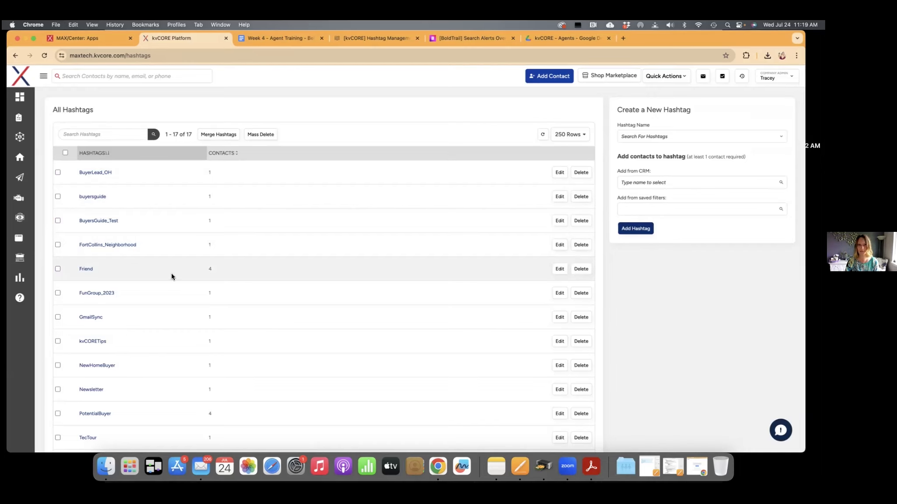
# Step: Try merging the buyersguide and BuyersGuide_Test hashtags into a new hashtag named BuyerGuide, declining the confirmation and closing the merge
pyautogui.click(57, 220)
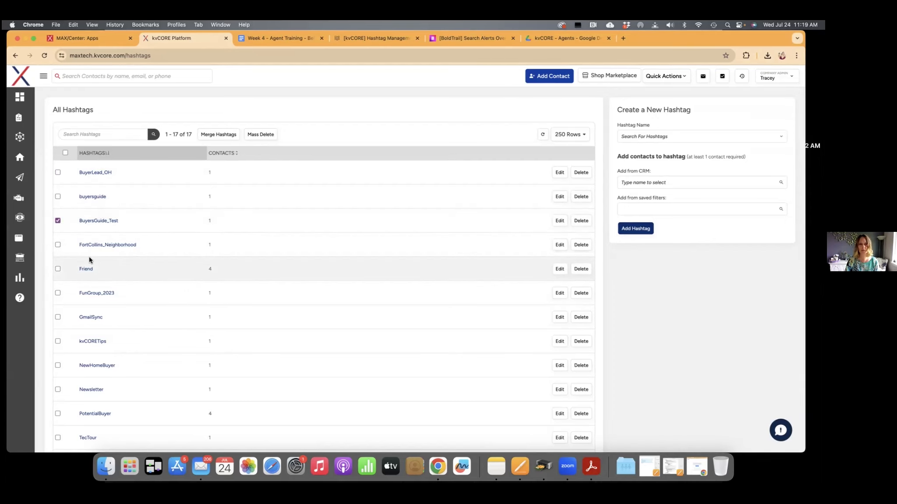
pyautogui.click(58, 196)
pyautogui.click(218, 134)
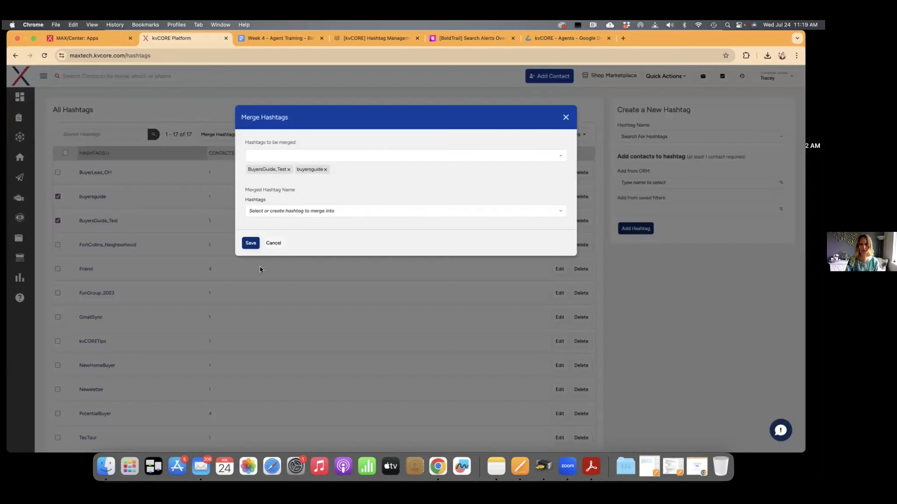
pyautogui.click(250, 211)
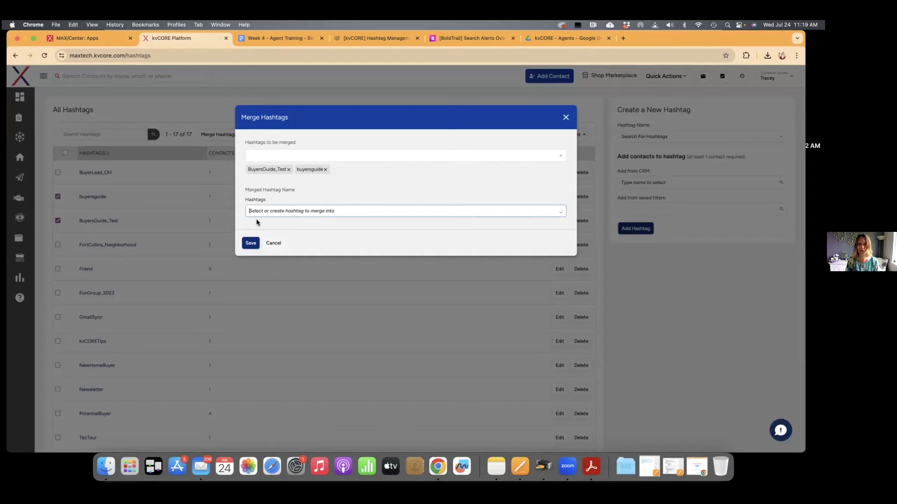
pyautogui.write('Buyer')
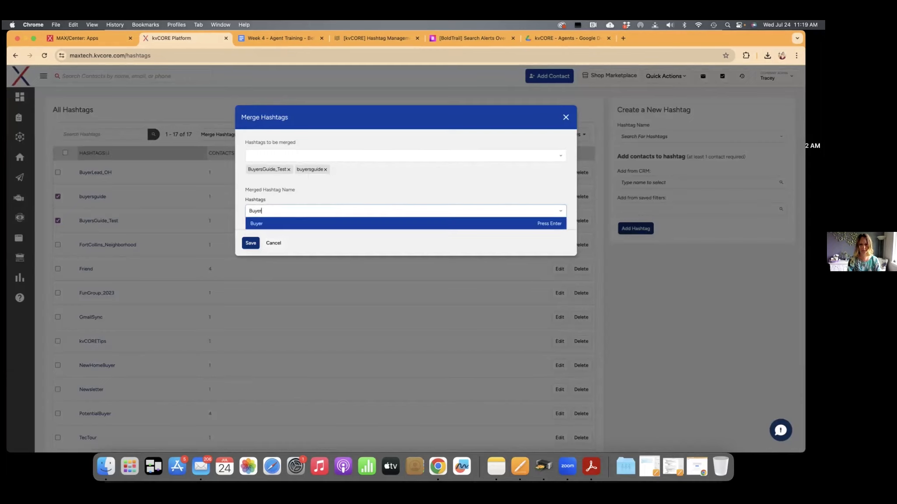
pyautogui.write('Guide')
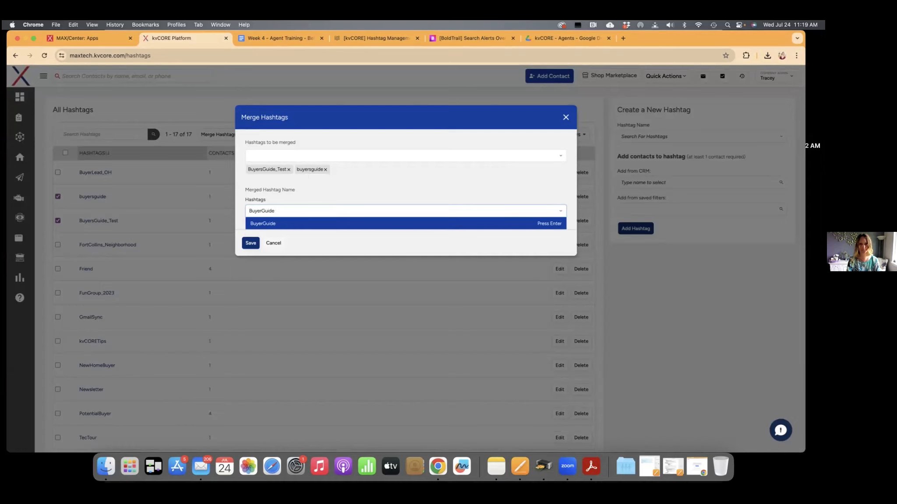
pyautogui.click(265, 225)
pyautogui.click(248, 244)
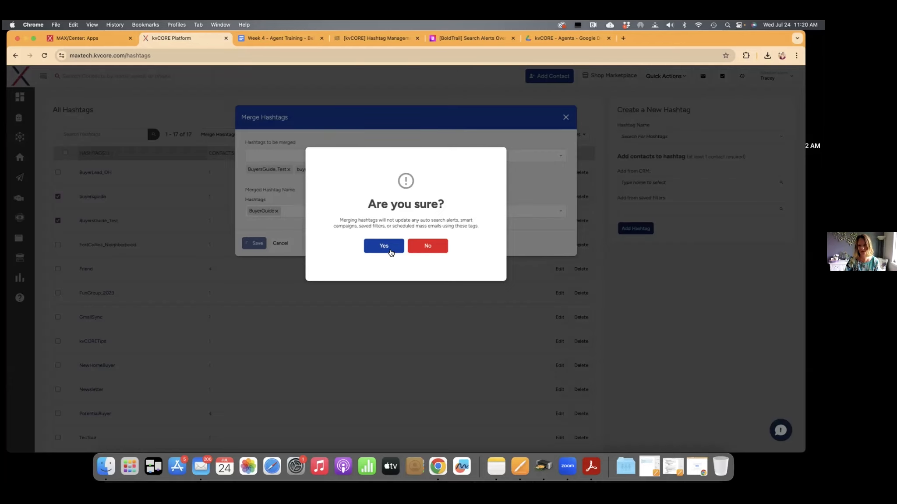
pyautogui.click(428, 246)
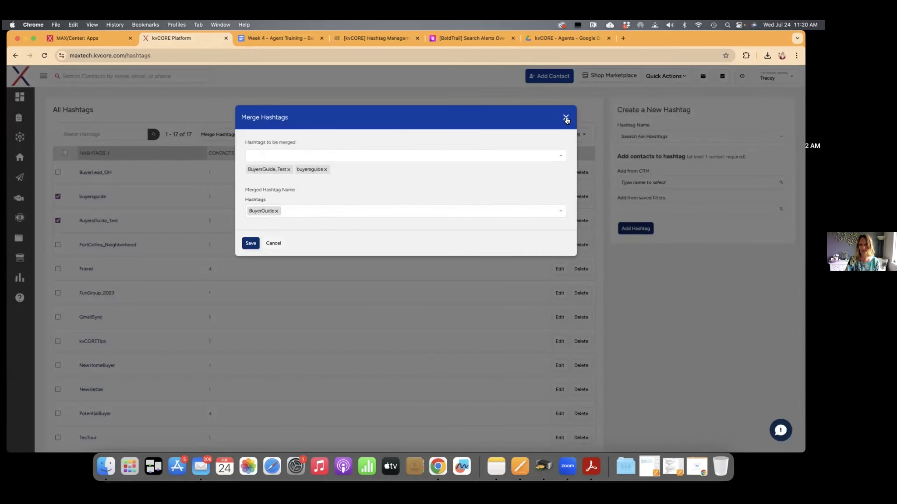
pyautogui.click(566, 116)
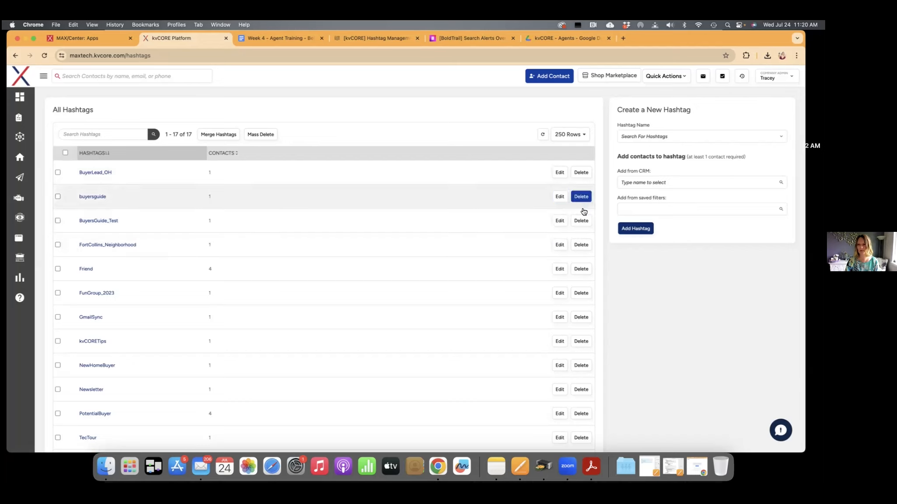
# Step: Add the contacts from the saved filter Windshire to the new hashtag being created
pyautogui.click(680, 137)
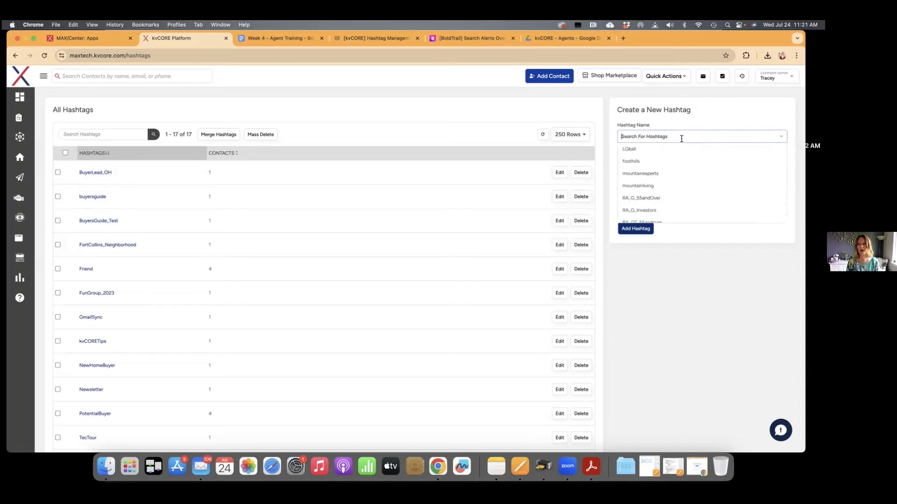
pyautogui.click(696, 278)
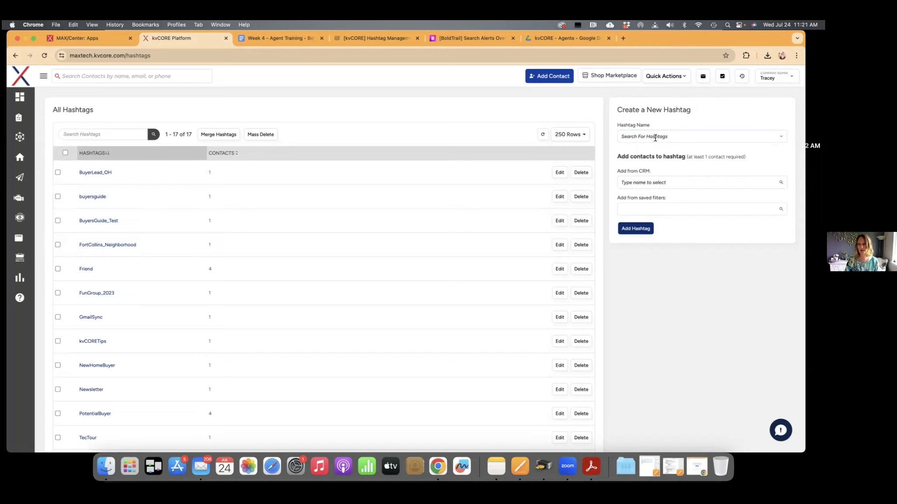
pyautogui.click(651, 184)
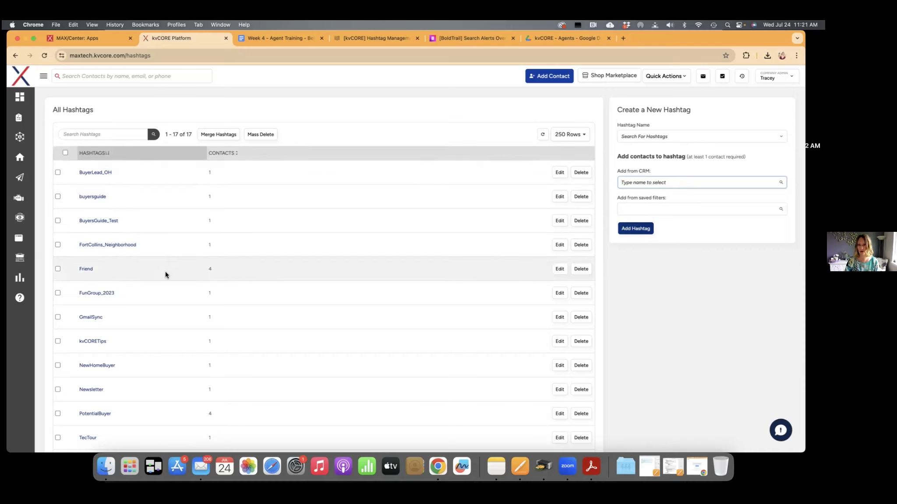
pyautogui.click(652, 210)
pyautogui.write('Wind')
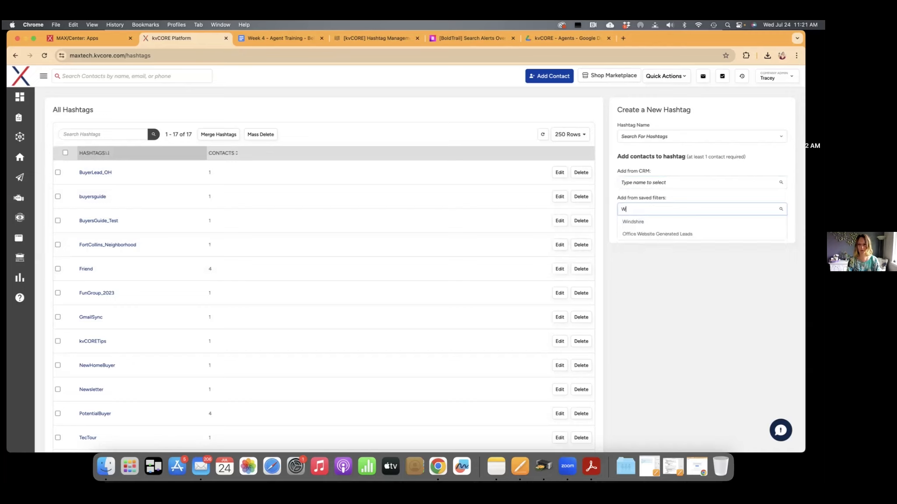
pyautogui.click(643, 221)
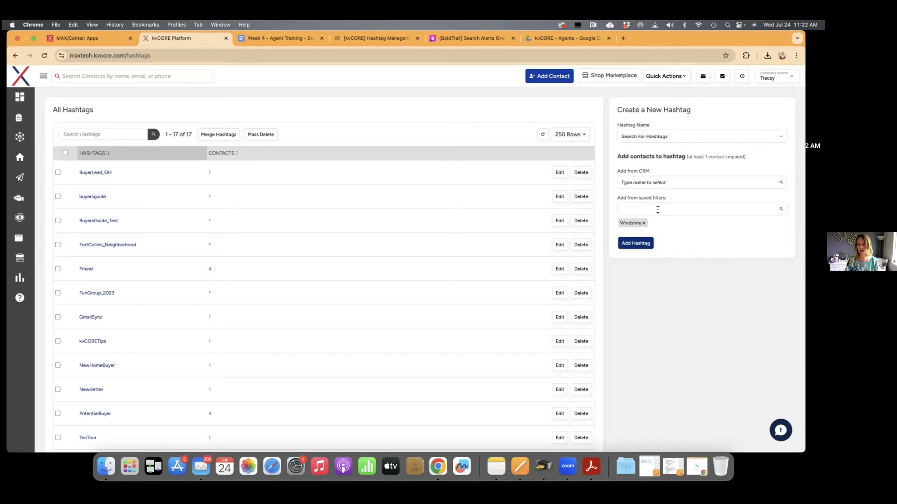
# Step: Name the new hashtag WindsorGroup and add it
pyautogui.click(626, 137)
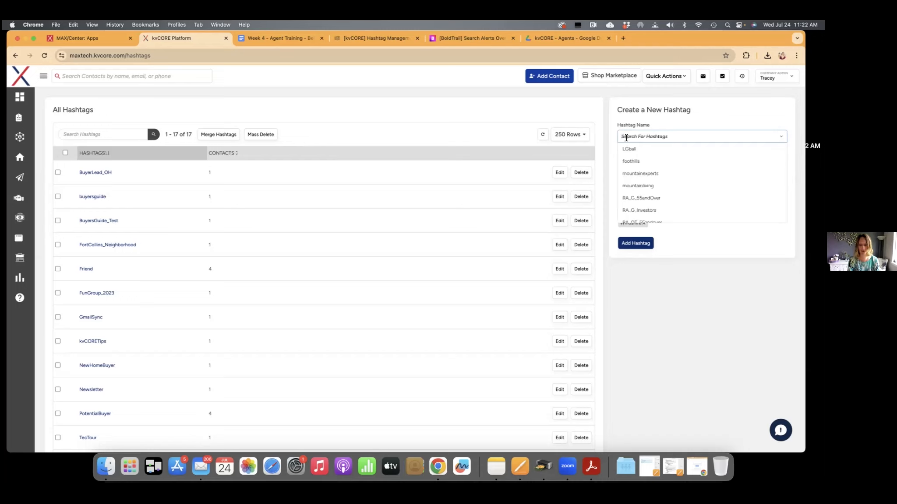
pyautogui.write('FortC')
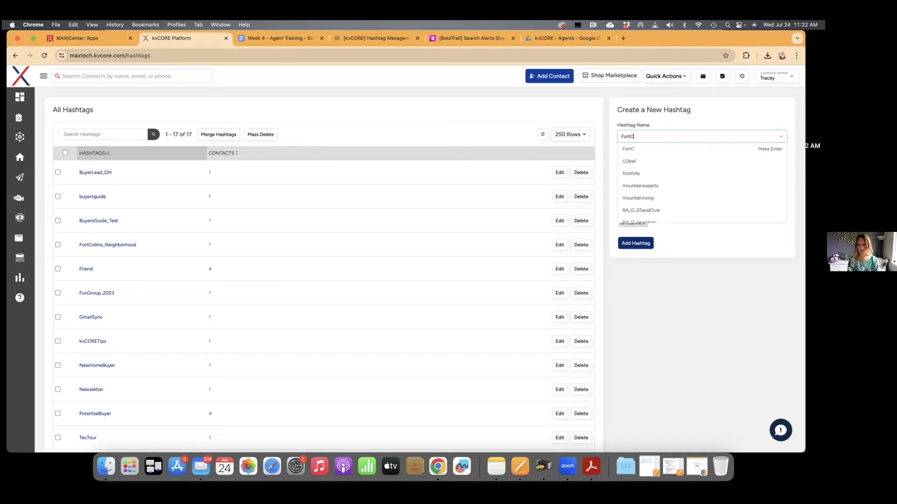
pyautogui.press('BackSpace')
pyautogui.press('BackSpace')
pyautogui.press('BackSpace')
pyautogui.write('WindsorGroup')
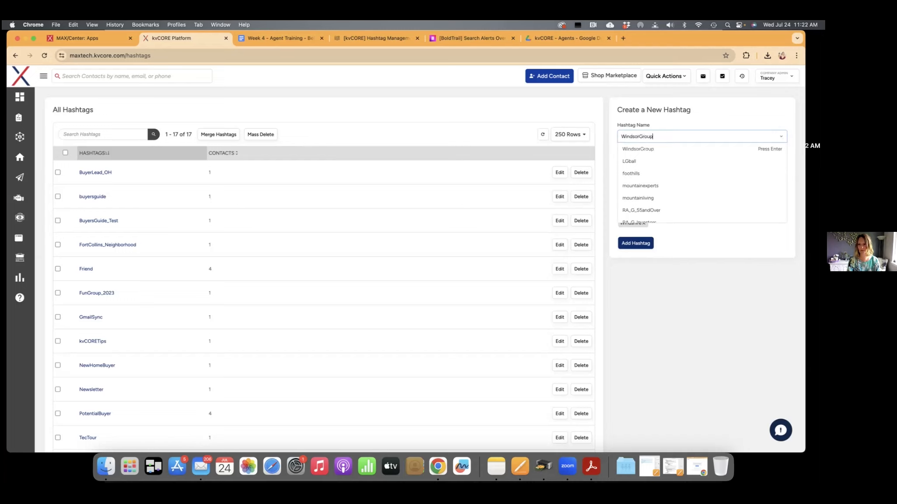
pyautogui.click(627, 149)
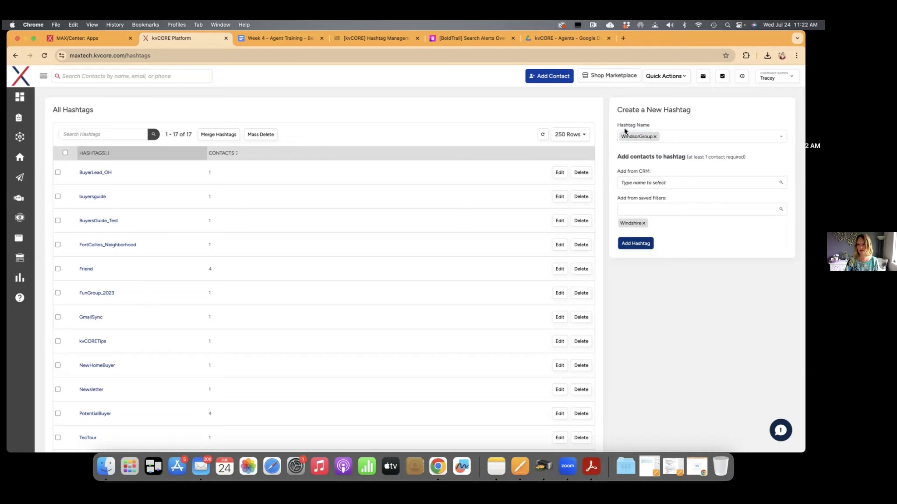
pyautogui.click(637, 243)
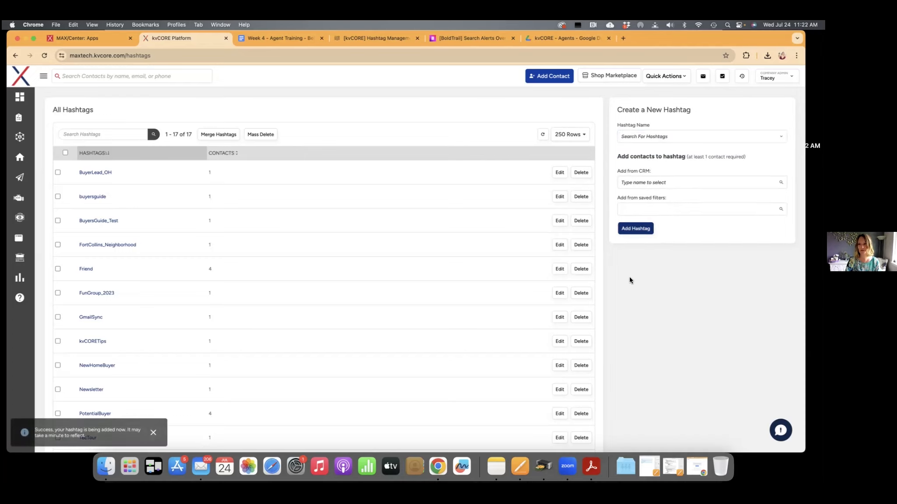
# Step: Look through the hashtag list for the new entry and search the hashtags for Windshire
pyautogui.scroll(-3, 272, 269)
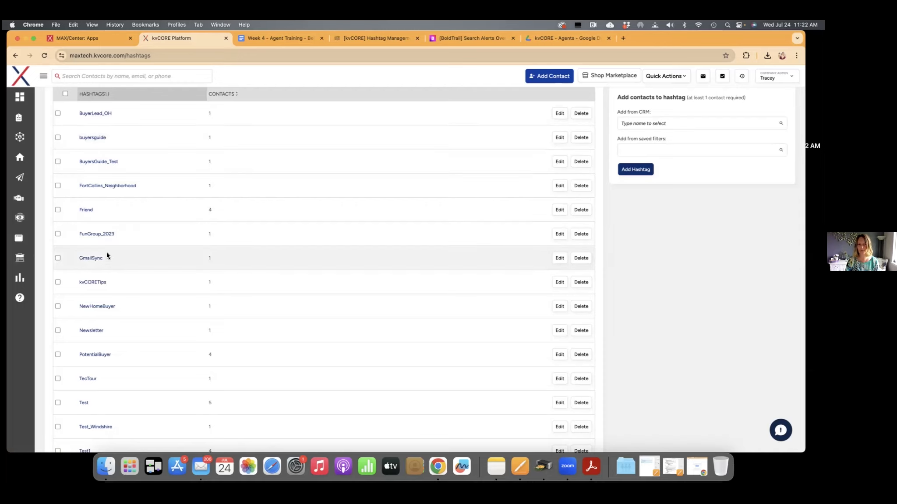
pyautogui.scroll(-3, 175, 241)
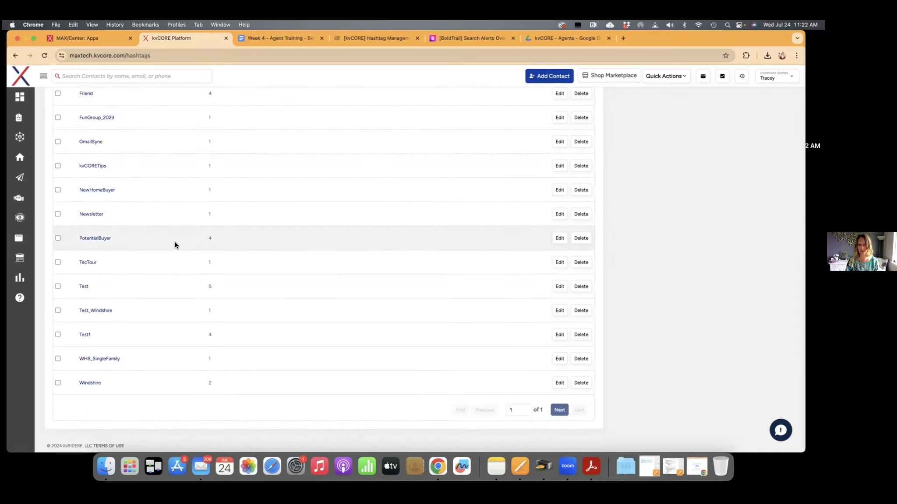
pyautogui.scroll(3, 174, 242)
pyautogui.scroll(1, 175, 242)
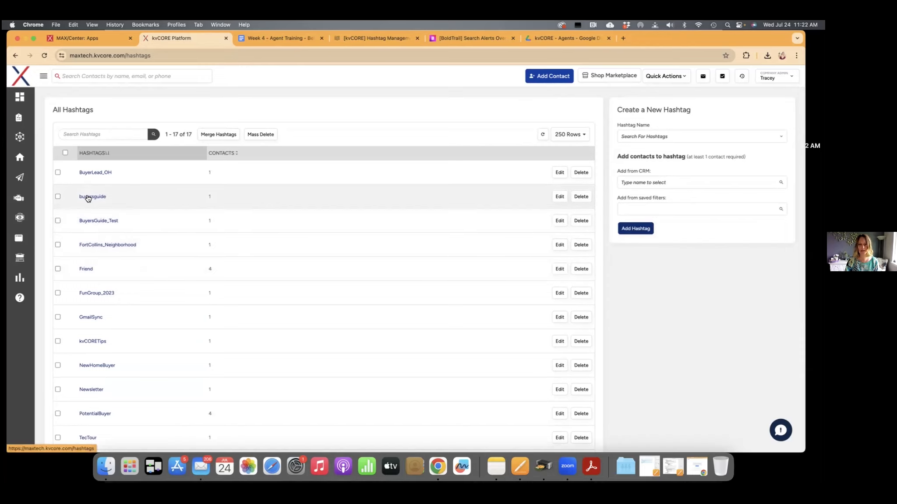
pyautogui.click(92, 136)
pyautogui.write('Wind')
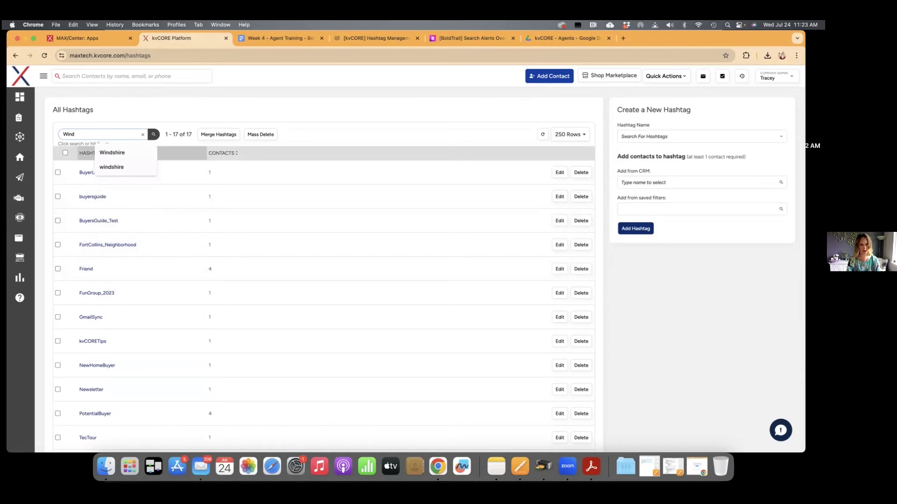
pyautogui.click(105, 152)
pyautogui.click(154, 135)
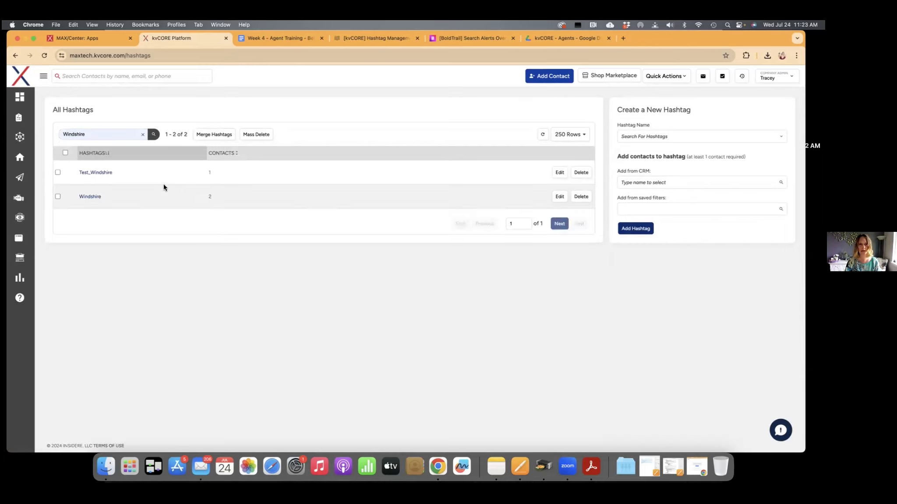
# Step: Open the details of the Windshire hashtag and select all of its contacts
pyautogui.click(90, 197)
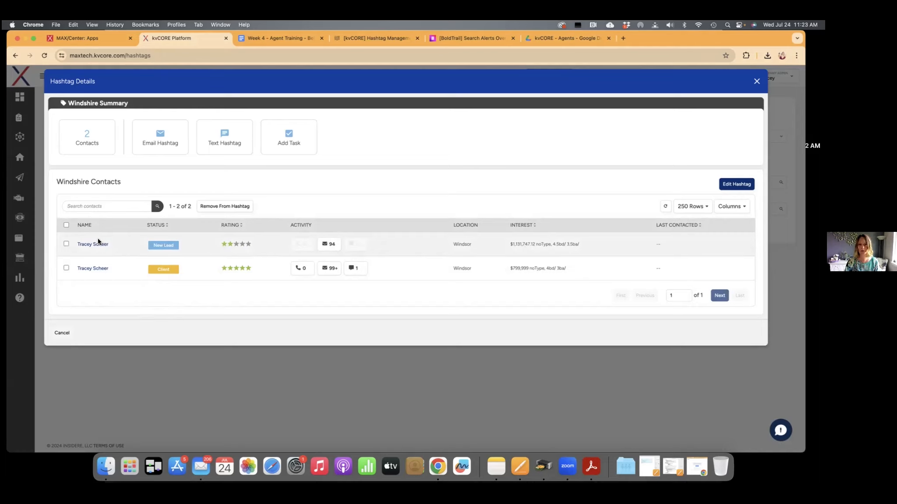
pyautogui.click(67, 225)
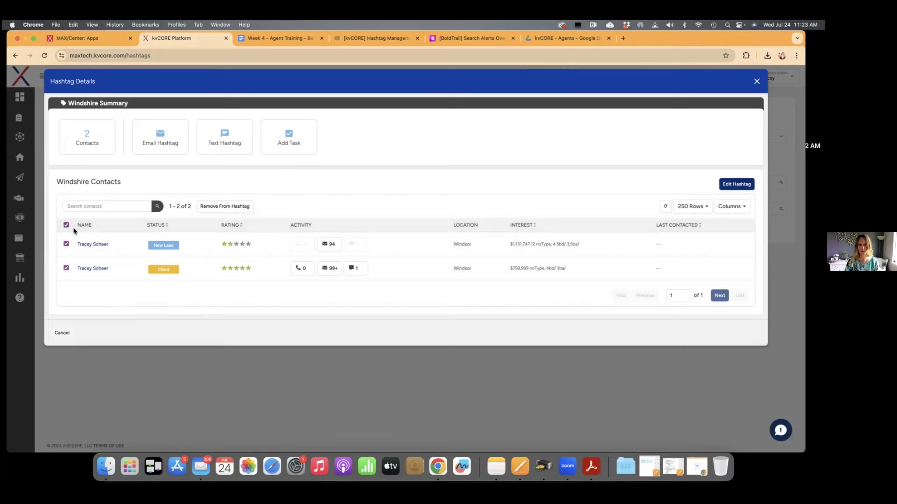
# Step: Start an email to the Windshire hashtag, view the available email templates, and close the draft without sending
pyautogui.click(171, 141)
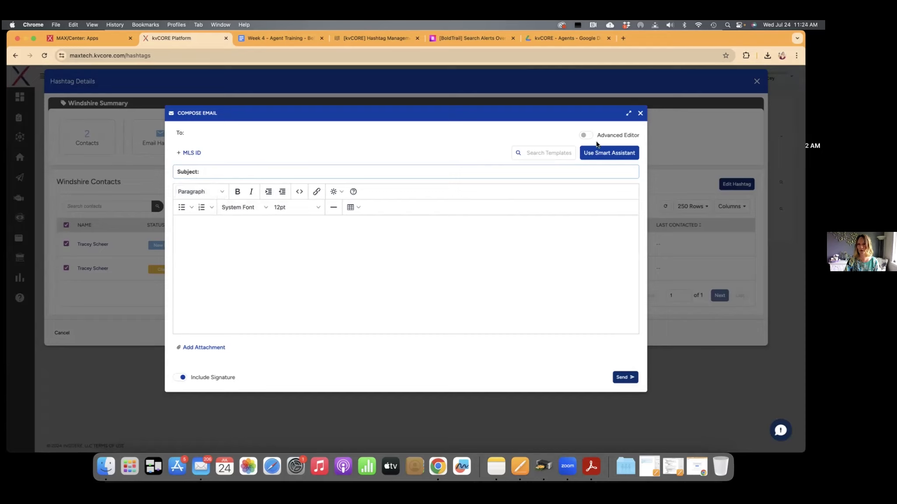
pyautogui.click(528, 152)
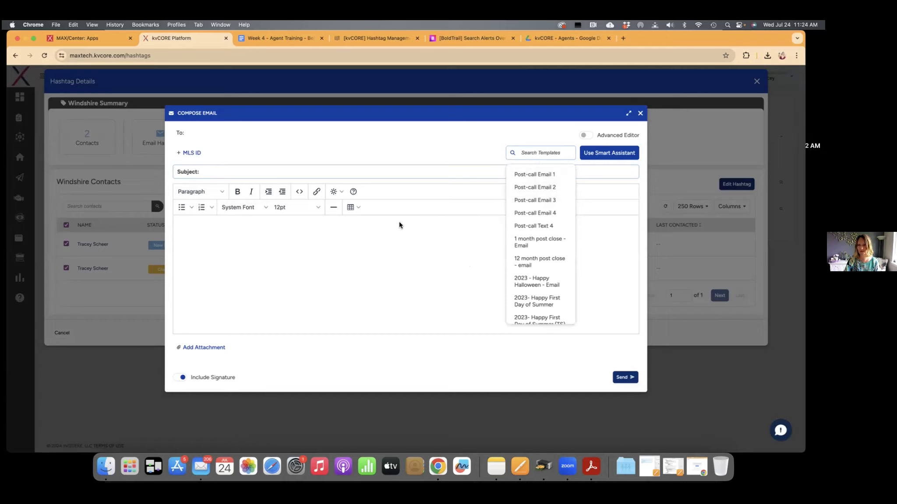
pyautogui.click(539, 134)
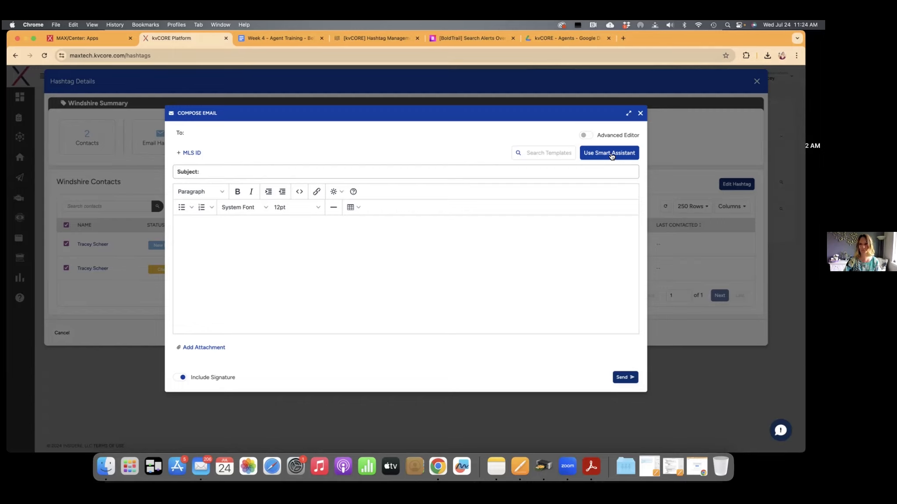
pyautogui.click(640, 114)
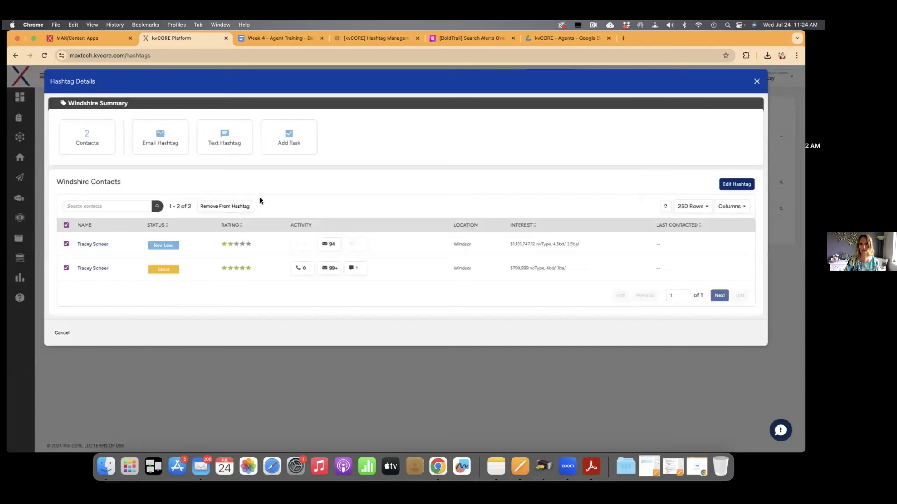
# Step: Start a text message to the Windshire hashtag's contacts, view the message-crafting options, and close the draft without sending
pyautogui.click(225, 143)
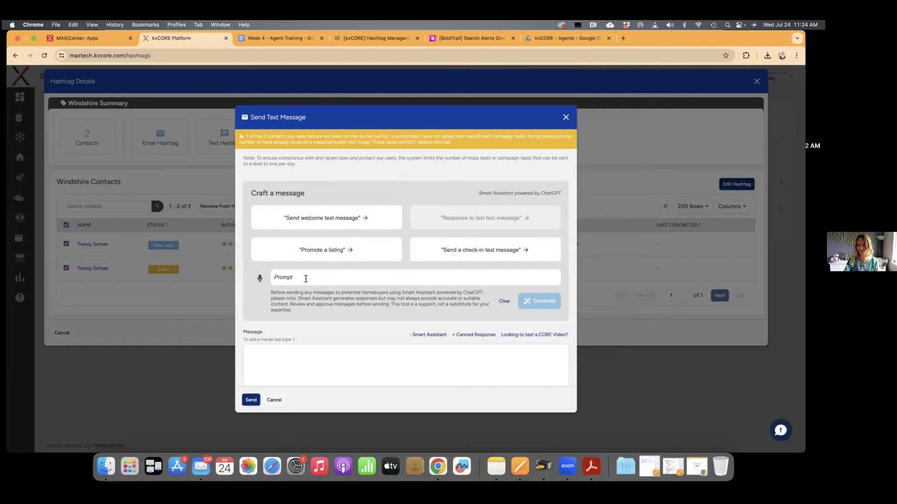
pyautogui.click(253, 353)
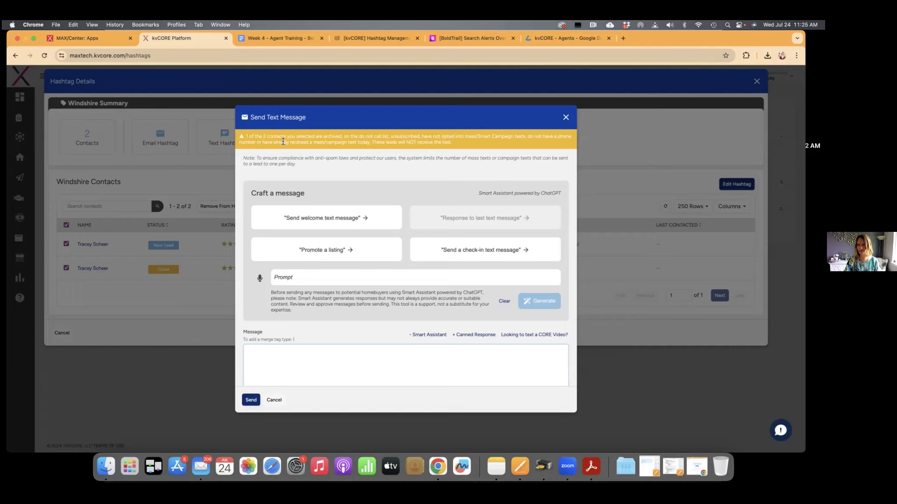
pyautogui.click(566, 119)
pyautogui.click(381, 245)
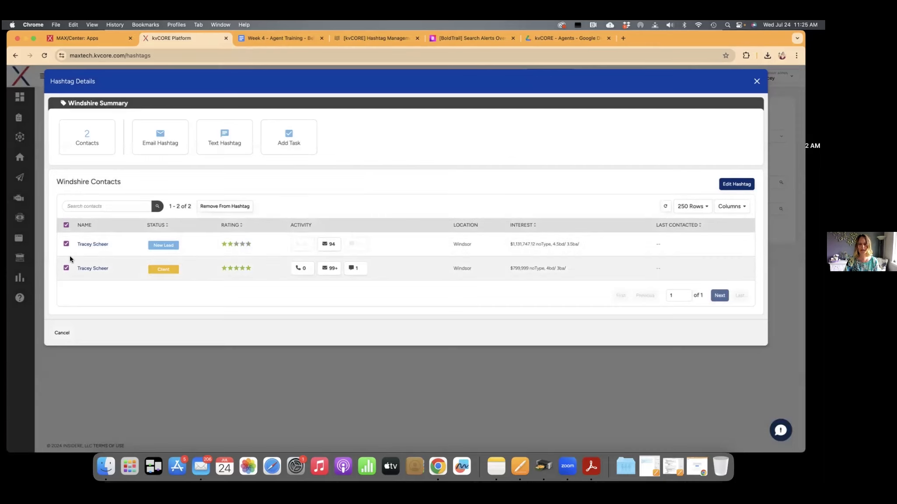
# Step: Reduce the Windshire contact selection to only the New Lead contact and close the hashtag details
pyautogui.click(66, 244)
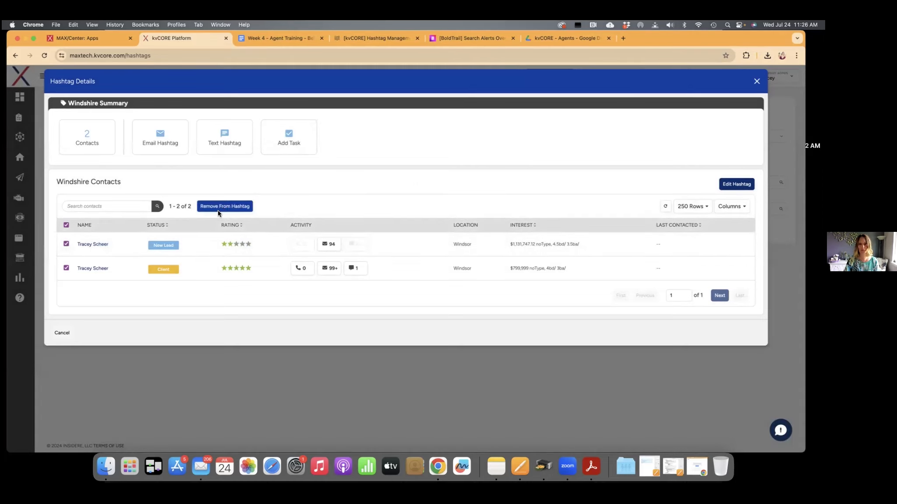
pyautogui.click(66, 225)
pyautogui.click(67, 244)
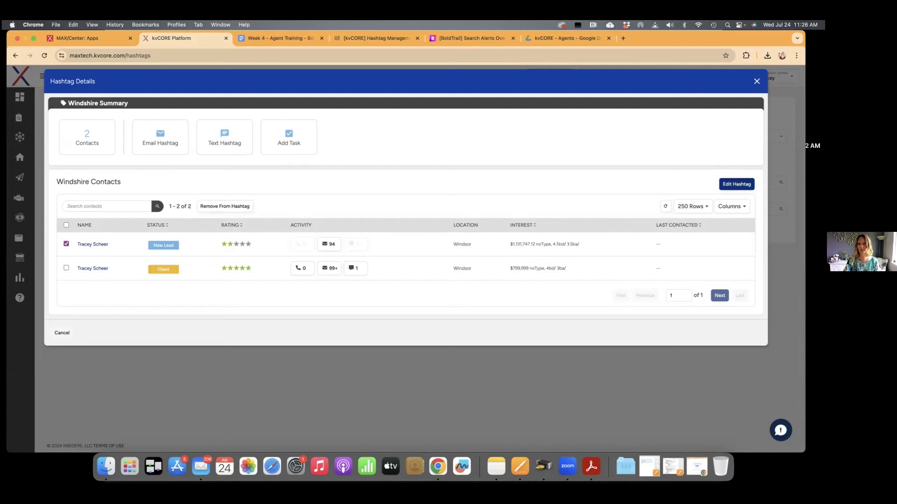
pyautogui.click(757, 82)
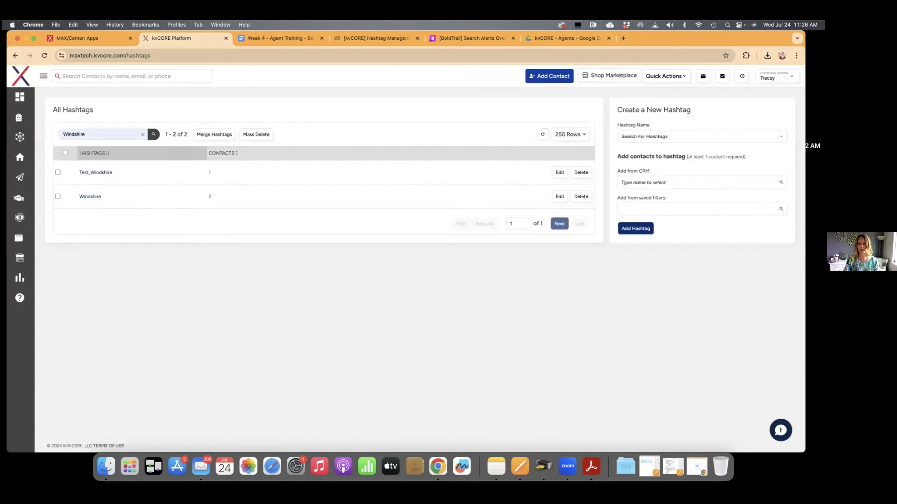
# Step: Clear the Windshire filter from the hashtag list and open Search Alerts among the Marketing tools
pyautogui.click(143, 135)
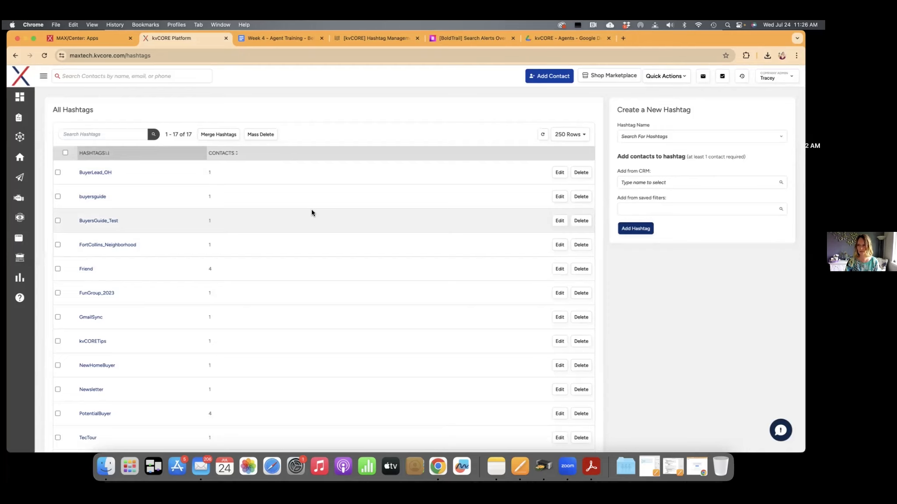
pyautogui.click(44, 77)
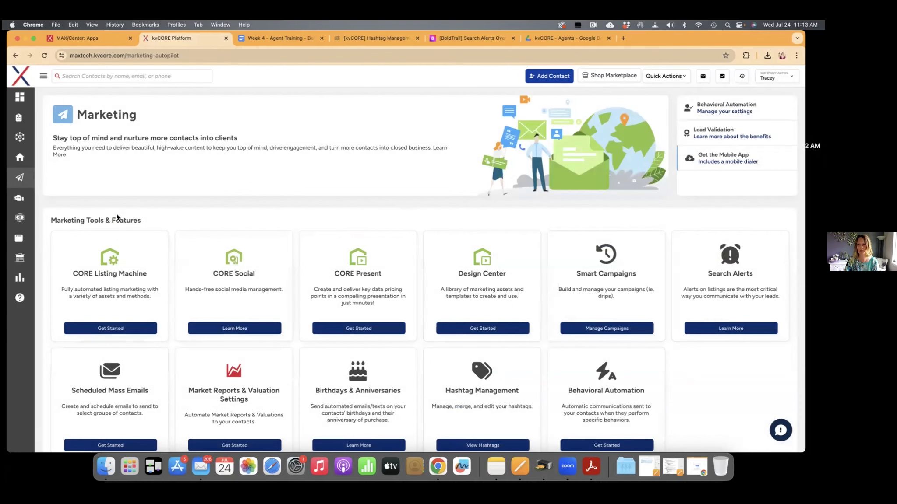
pyautogui.scroll(-2, 116, 216)
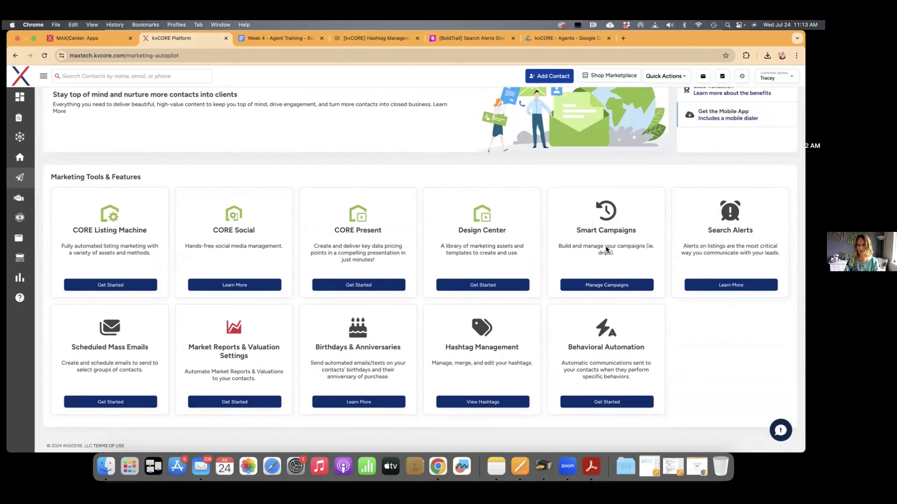
pyautogui.click(719, 285)
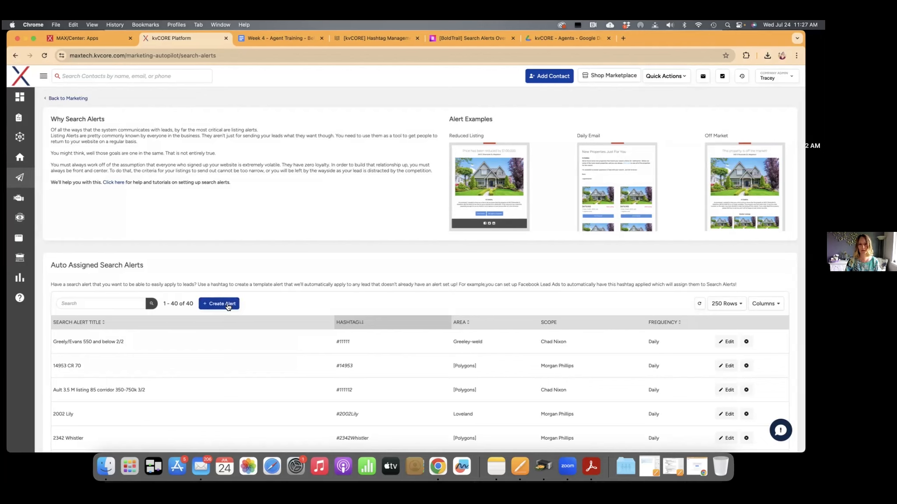
# Step: Search the auto-assigned search alerts for Windshire
pyautogui.click(111, 303)
pyautogui.write('W')
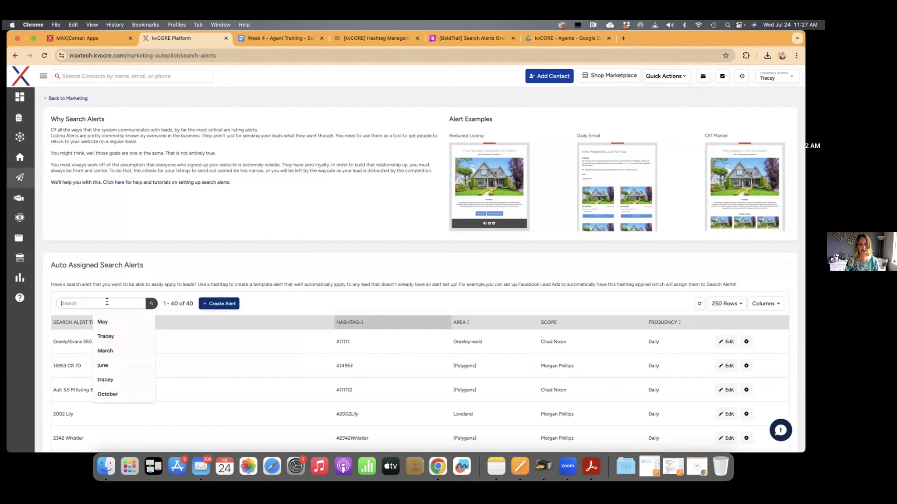
pyautogui.write('indshire')
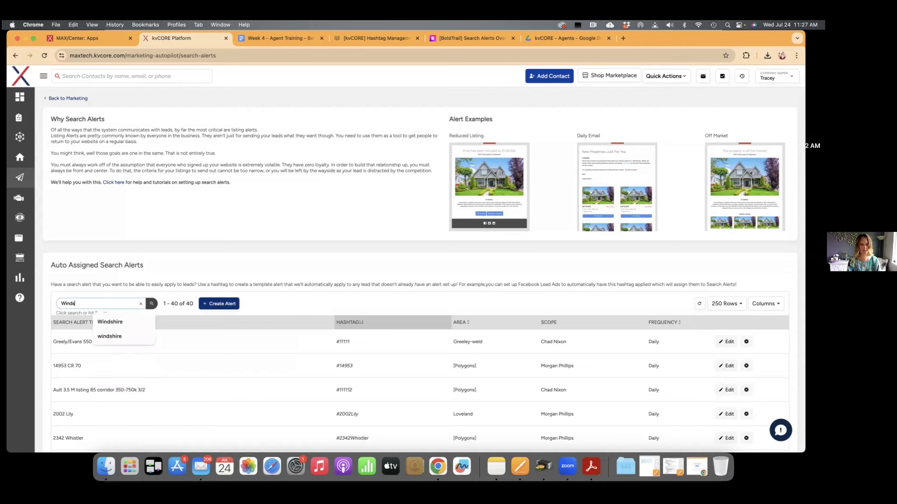
pyautogui.click(121, 324)
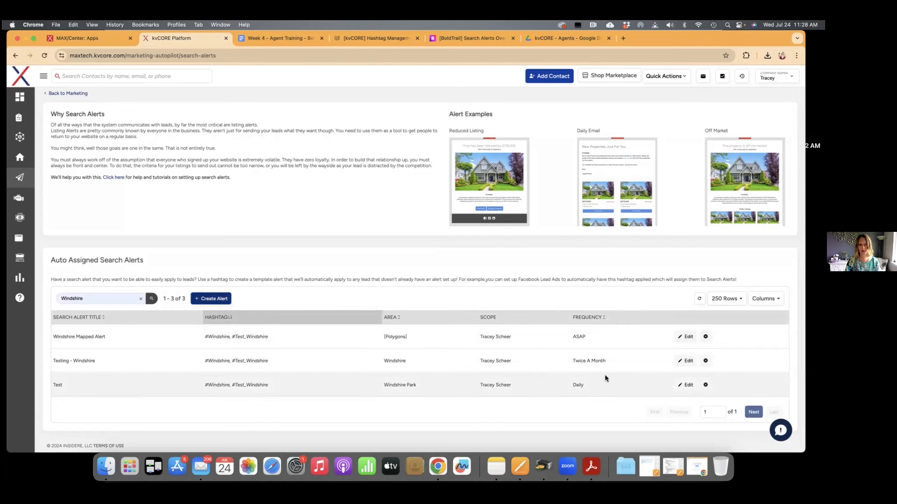
# Step: Open the Windshire Mapped Alert for editing and view its hashtag and scope options without changing them
pyautogui.click(686, 336)
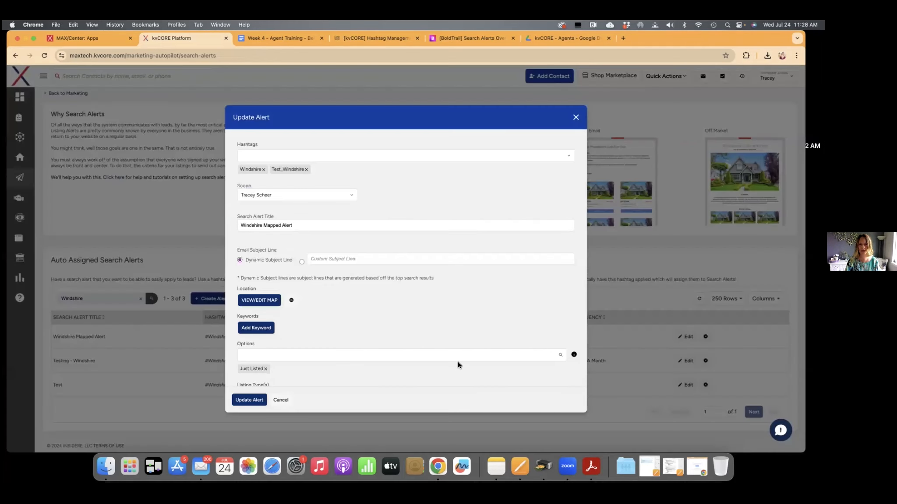
pyautogui.click(256, 156)
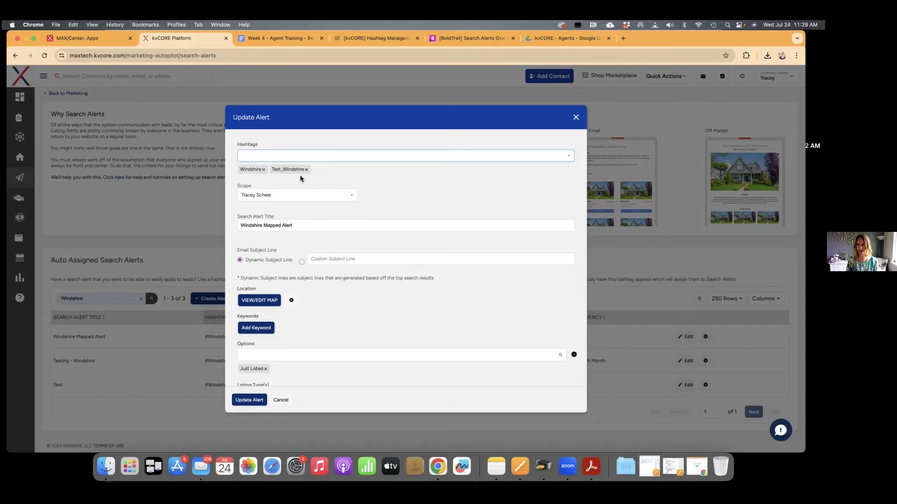
pyautogui.click(353, 195)
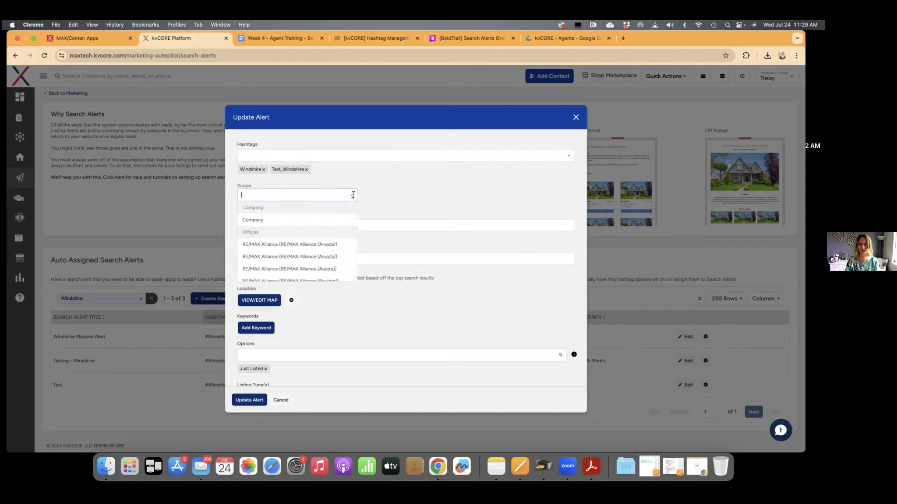
pyautogui.click(401, 195)
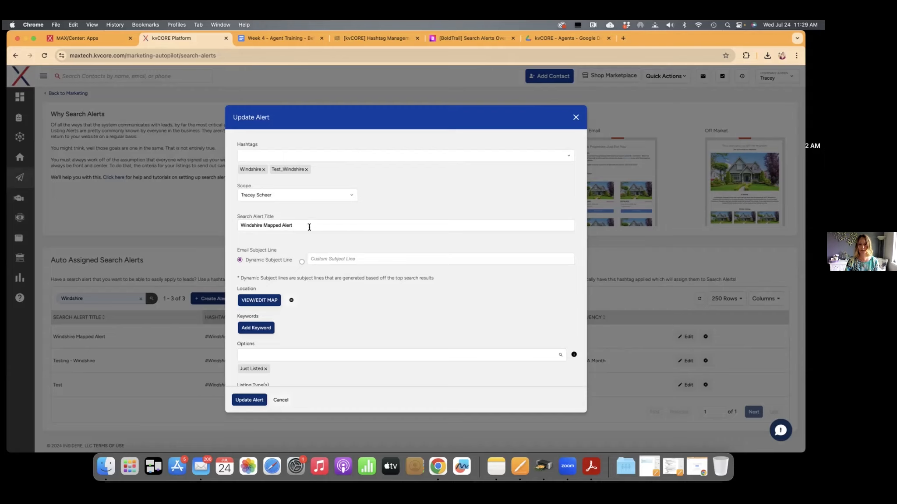
# Step: Review the alert's title and settings, switch the email subject to a custom line, and return it to Dynamic Subject Line
pyautogui.moveTo(294, 226); pyautogui.dragTo(237, 225)
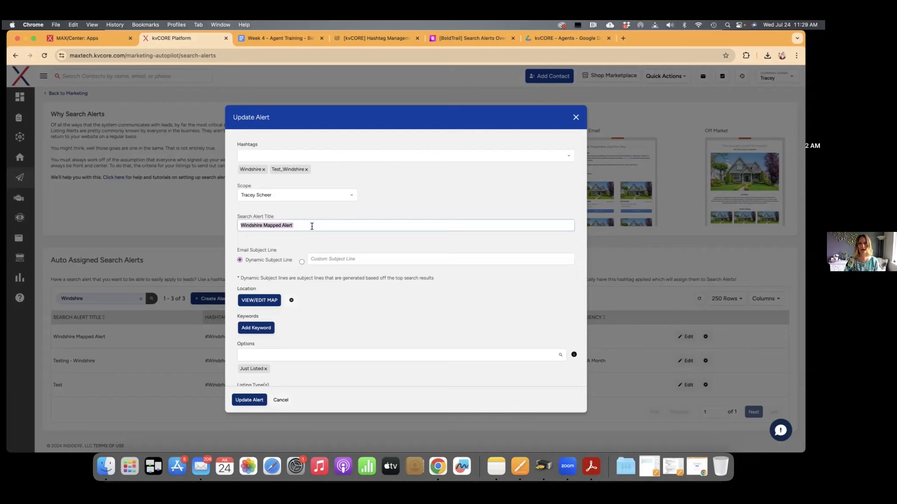
pyautogui.scroll(-1, 314, 231)
pyautogui.scroll(-3, 314, 230)
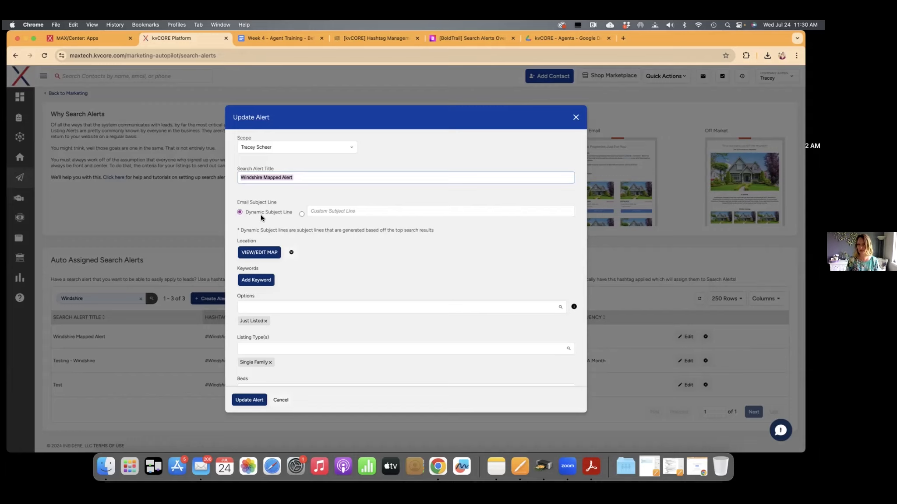
pyautogui.click(346, 210)
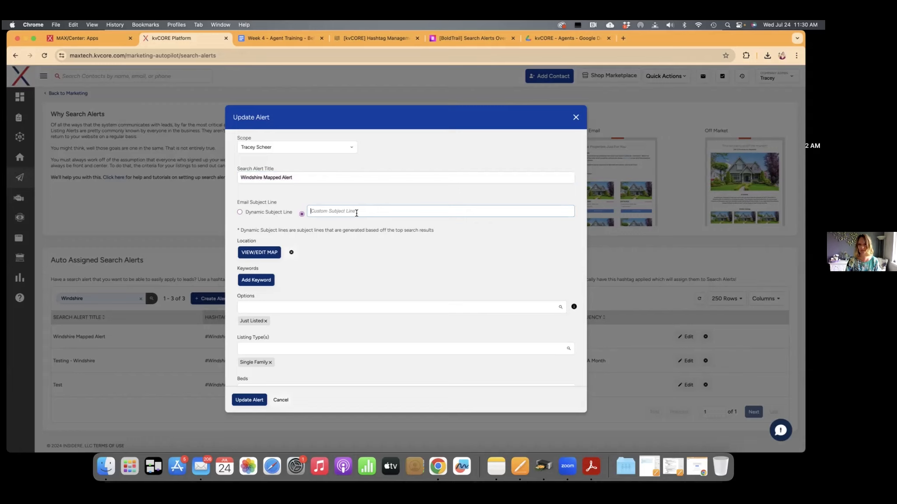
pyautogui.click(240, 214)
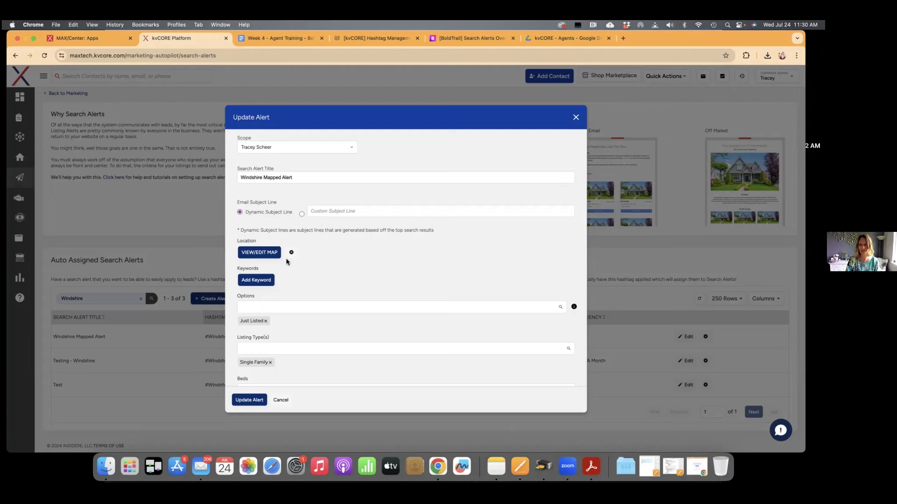
pyautogui.scroll(-2, 358, 274)
pyautogui.scroll(3, 358, 274)
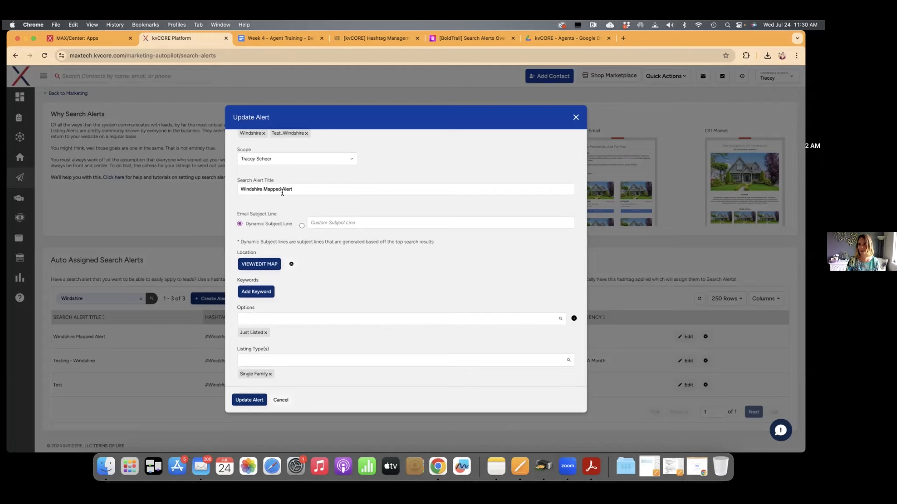
# Step: View the alert's polygon map, look up Windshire as a location, and leave the map and alert editor without saving
pyautogui.click(253, 265)
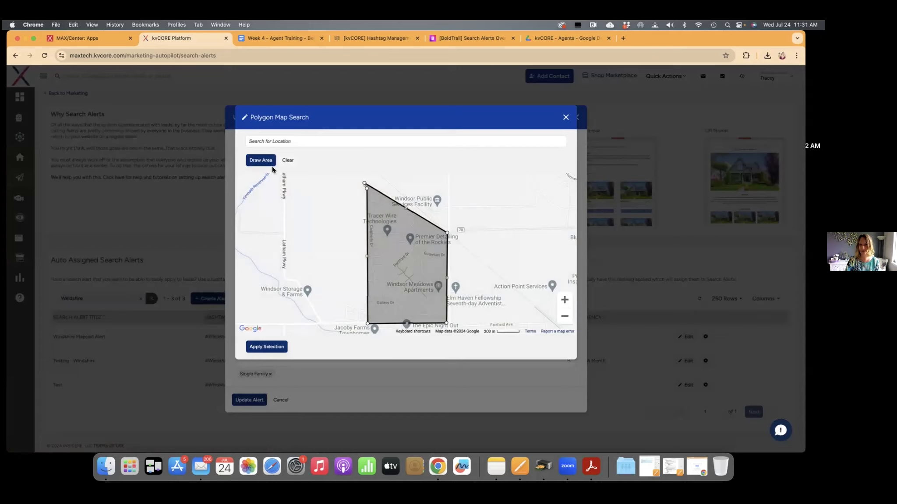
pyautogui.click(253, 142)
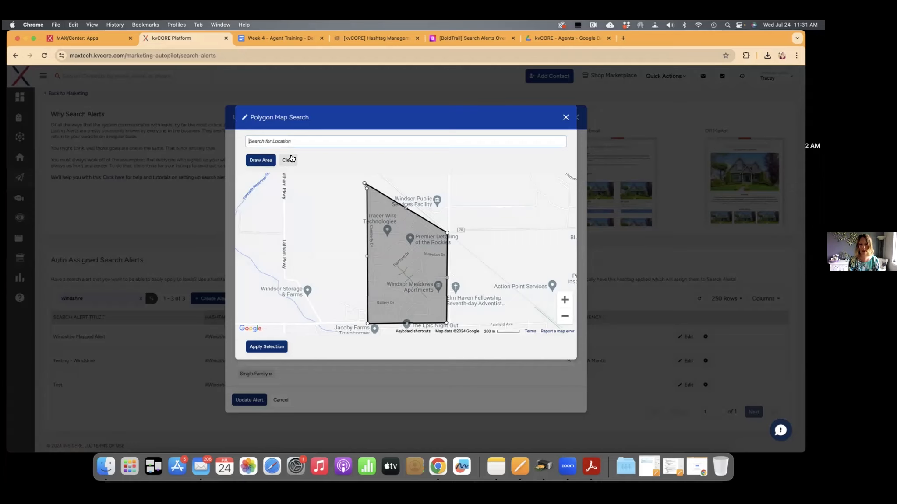
pyautogui.write('Wind')
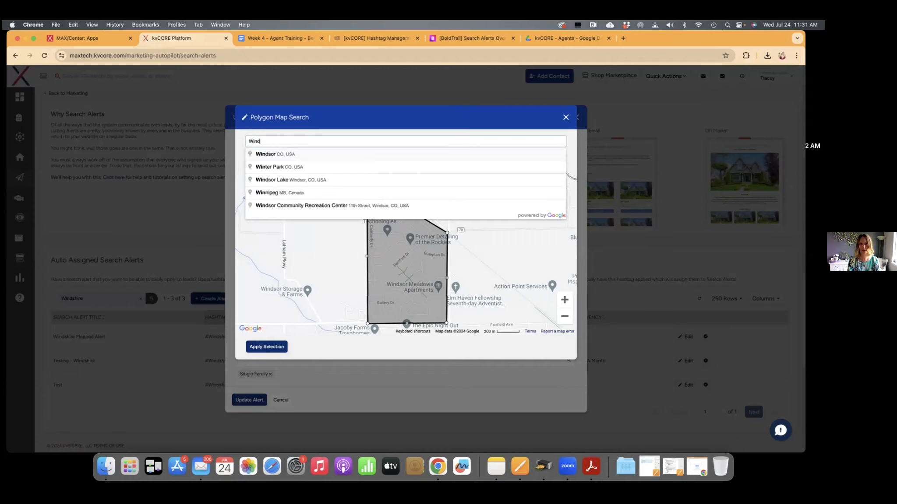
pyautogui.write('shire')
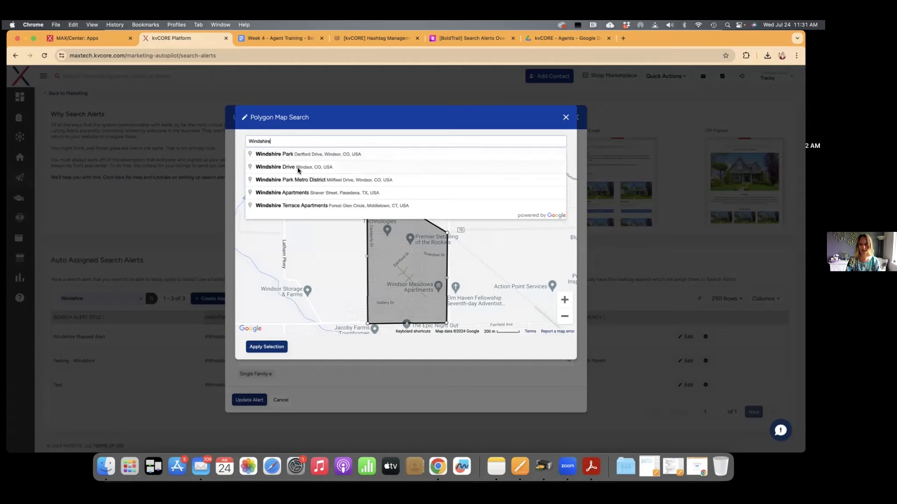
pyautogui.moveTo(289, 142); pyautogui.dragTo(252, 143)
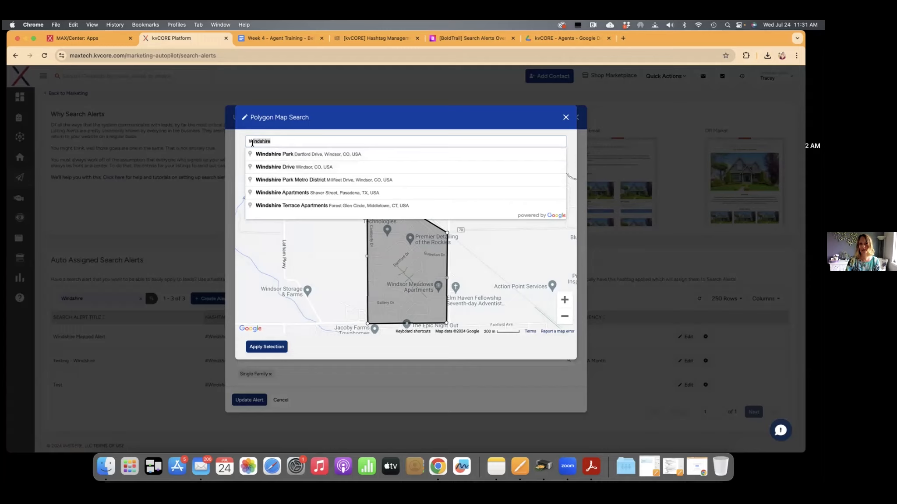
pyautogui.press('BackSpace')
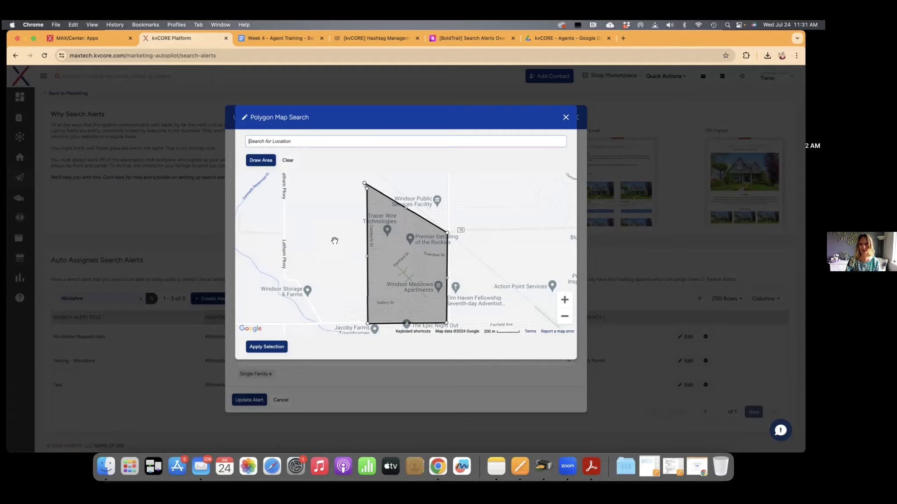
pyautogui.click(565, 117)
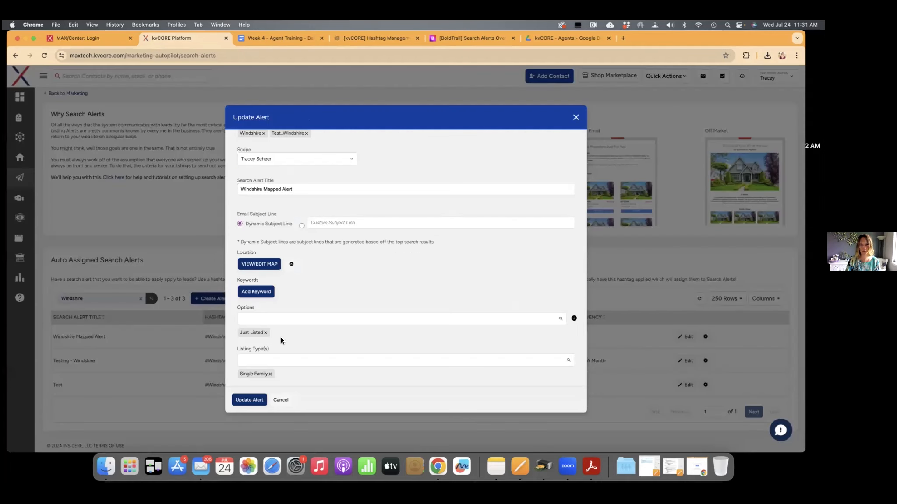
pyautogui.click(280, 400)
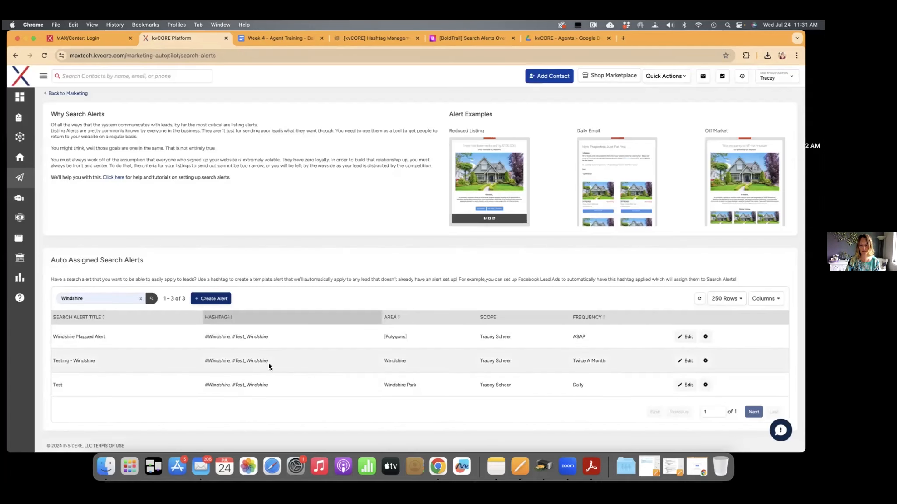
# Step: Open the Testing - Windshire alert for editing and look up the Windshire location choices
pyautogui.click(684, 361)
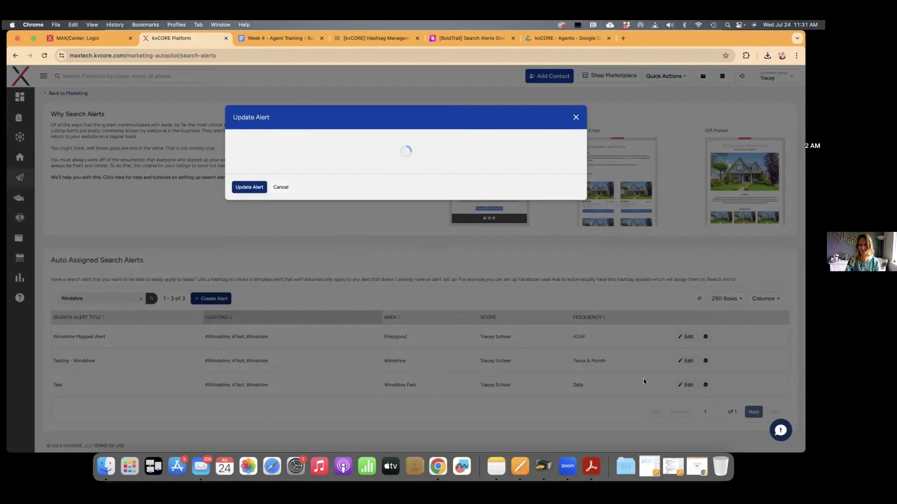
pyautogui.scroll(-3, 289, 255)
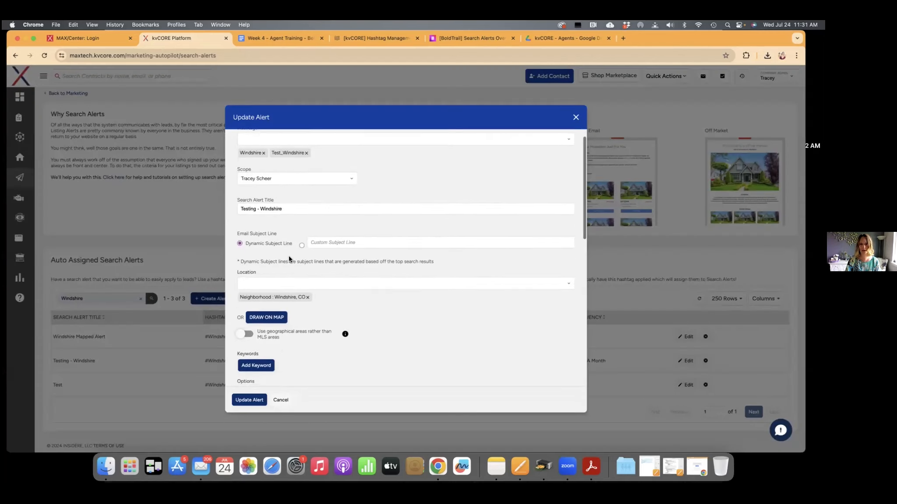
pyautogui.click(252, 261)
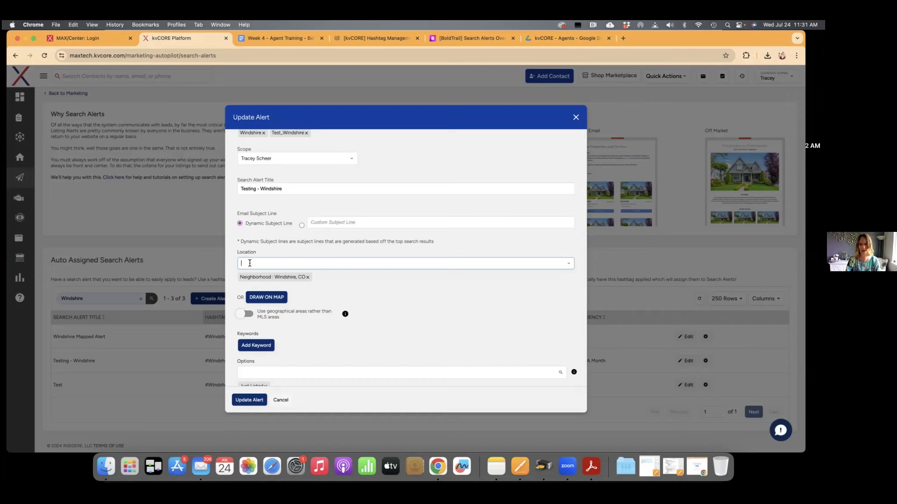
pyautogui.write('windshire')
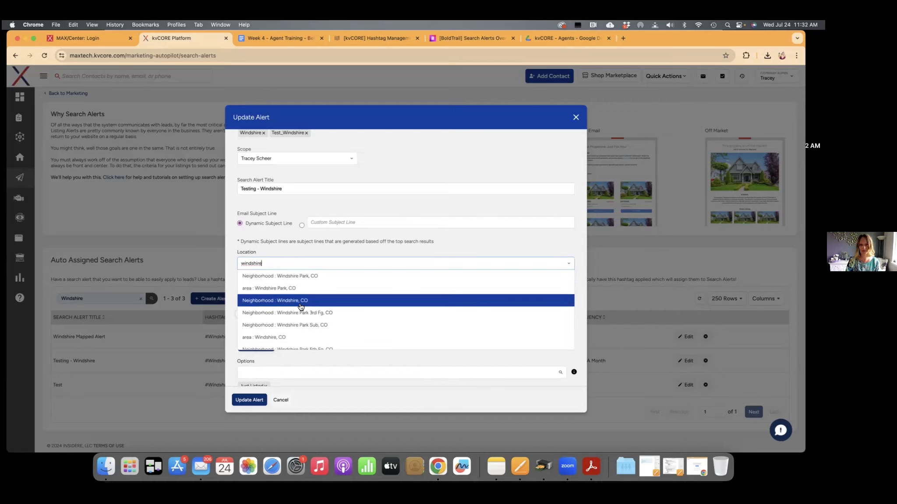
pyautogui.scroll(-1, 301, 315)
pyautogui.scroll(-1, 300, 315)
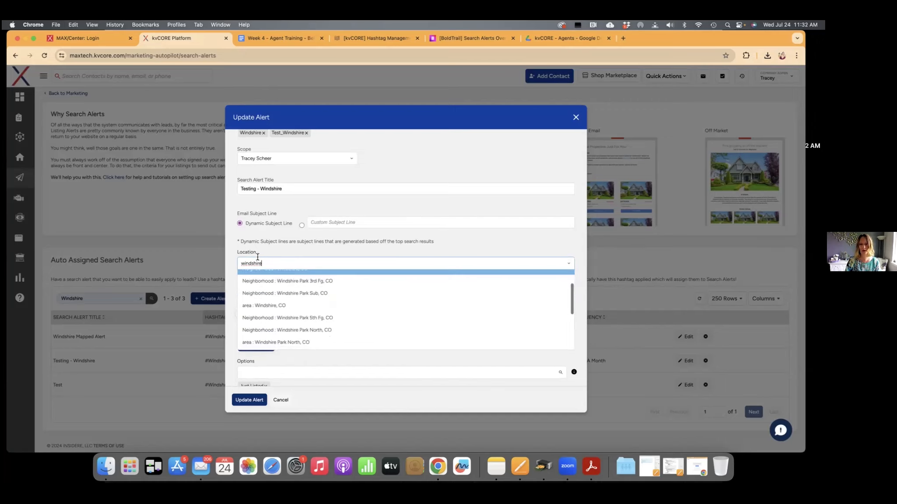
# Step: Look up Windsor as a location instead and leave the alert editor without saving
pyautogui.moveTo(275, 263); pyautogui.dragTo(234, 266)
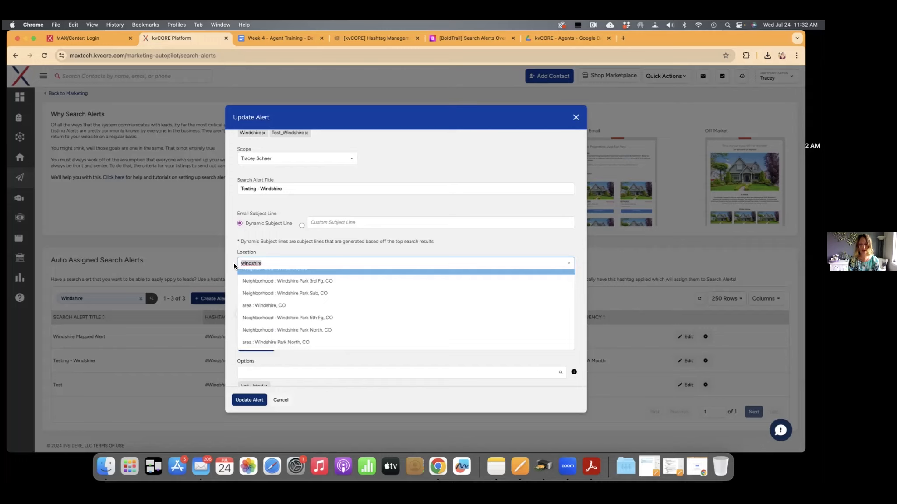
pyautogui.write('windsor')
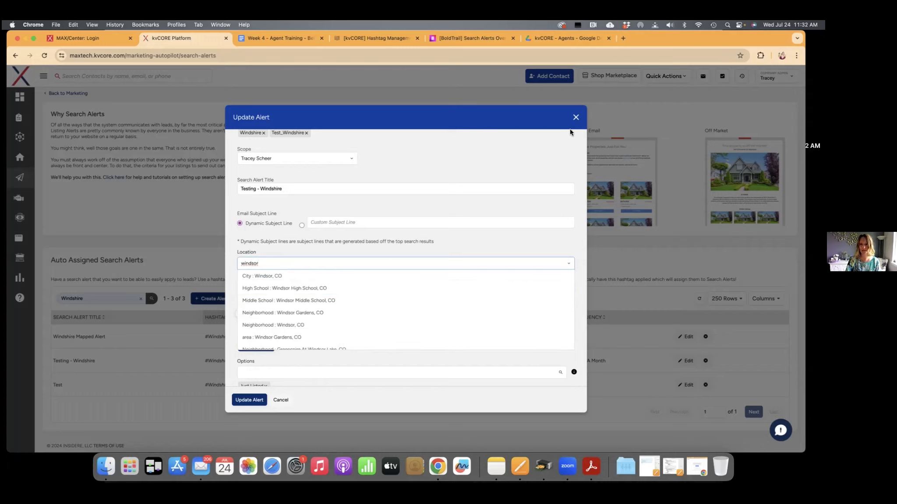
pyautogui.click(575, 118)
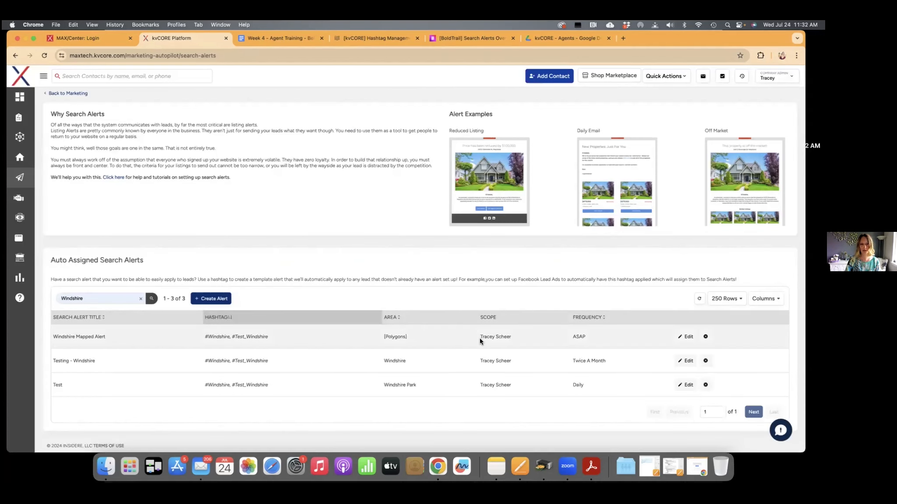
# Step: Open the Windshire Mapped Alert for editing and examine the available property options without adding any
pyautogui.click(685, 337)
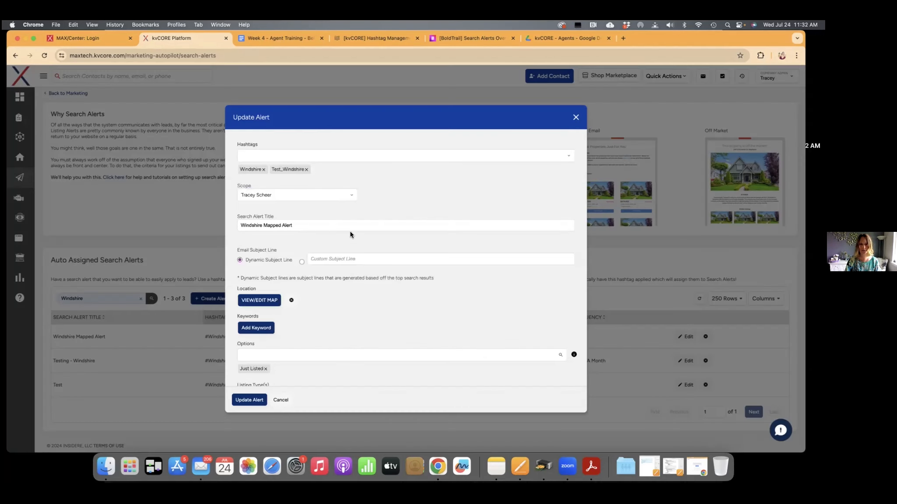
pyautogui.scroll(-2, 316, 261)
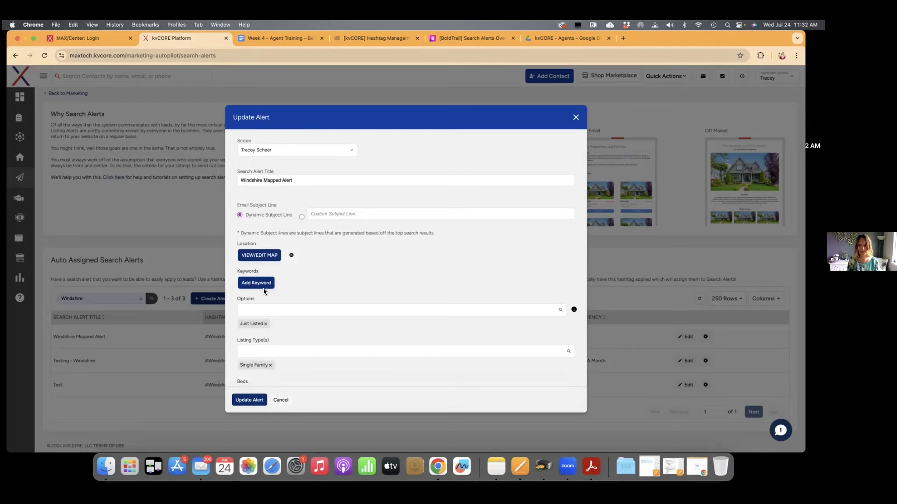
pyautogui.click(260, 311)
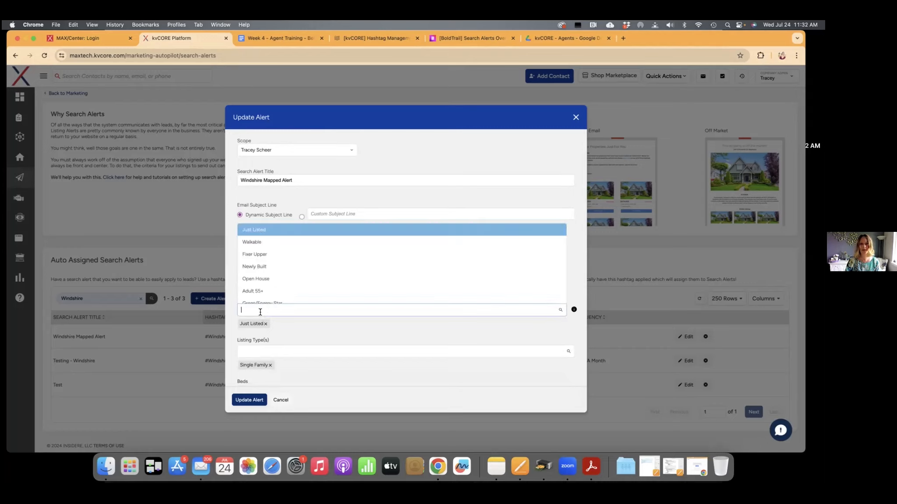
pyautogui.scroll(-3, 278, 278)
pyautogui.scroll(-5, 278, 279)
pyautogui.scroll(-1, 279, 279)
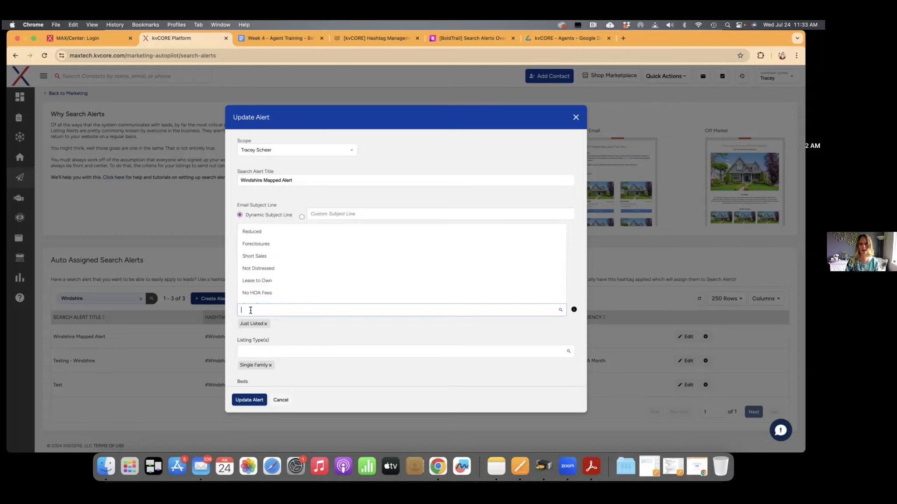
pyautogui.scroll(5, 266, 261)
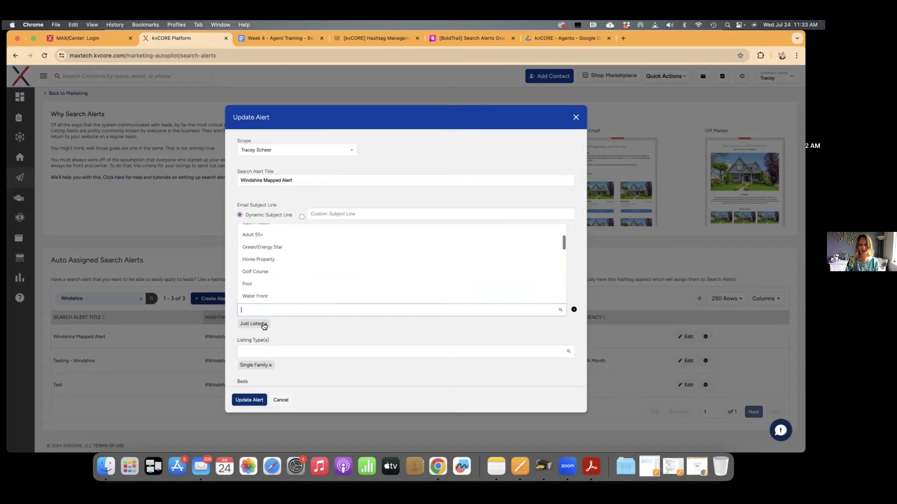
pyautogui.click(296, 330)
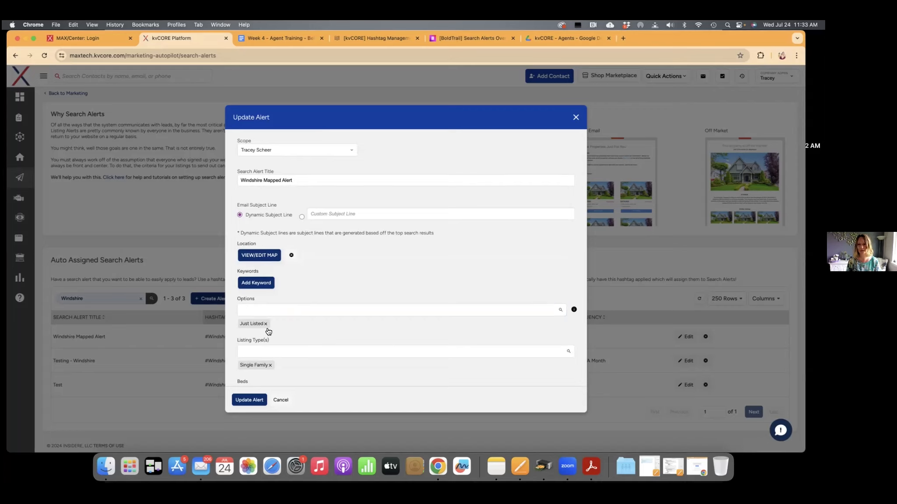
# Step: Review the alert's remaining search criteria and its frequency choices, and close the editor without saving
pyautogui.scroll(-2, 269, 332)
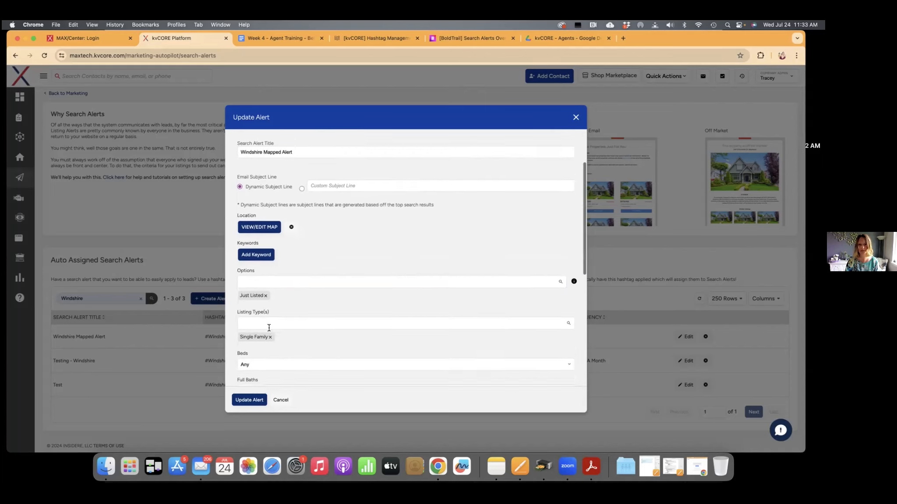
pyautogui.scroll(-1, 269, 328)
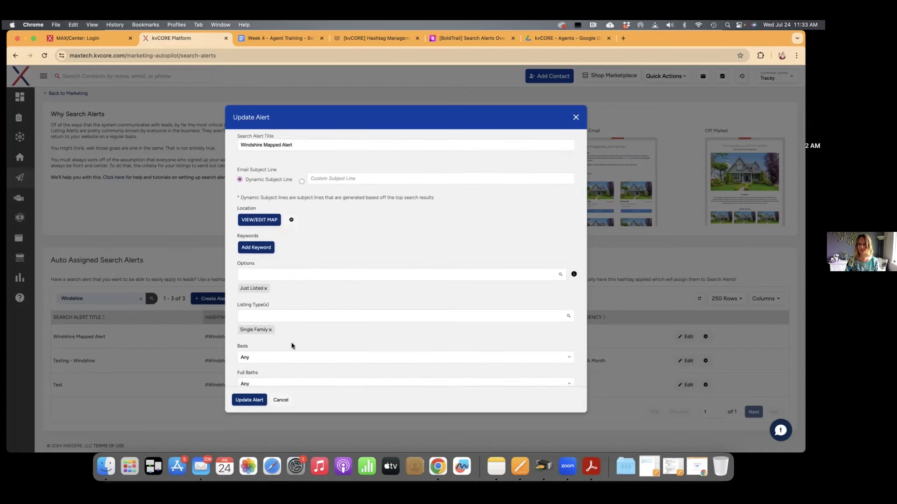
pyautogui.scroll(-15, 292, 344)
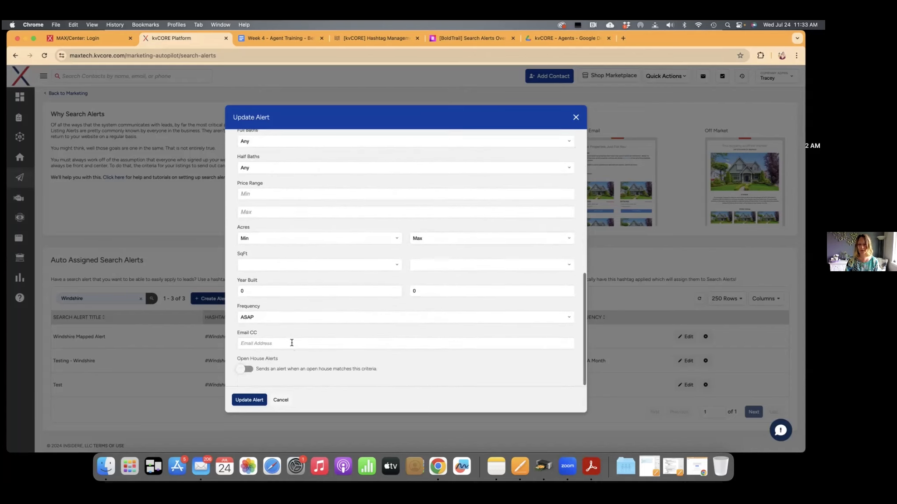
pyautogui.click(267, 321)
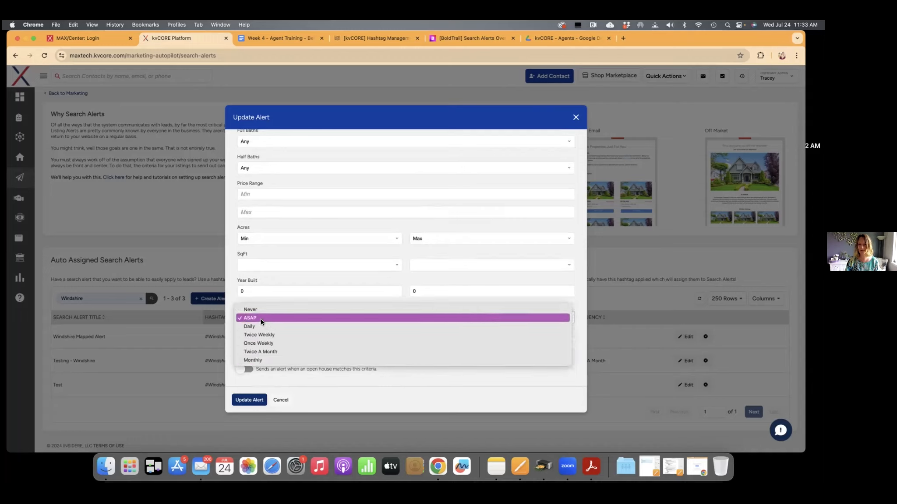
pyautogui.click(232, 301)
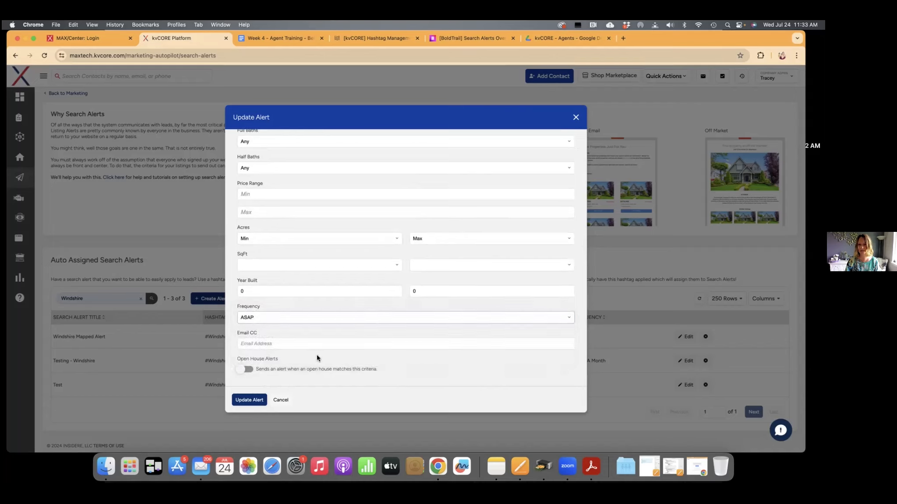
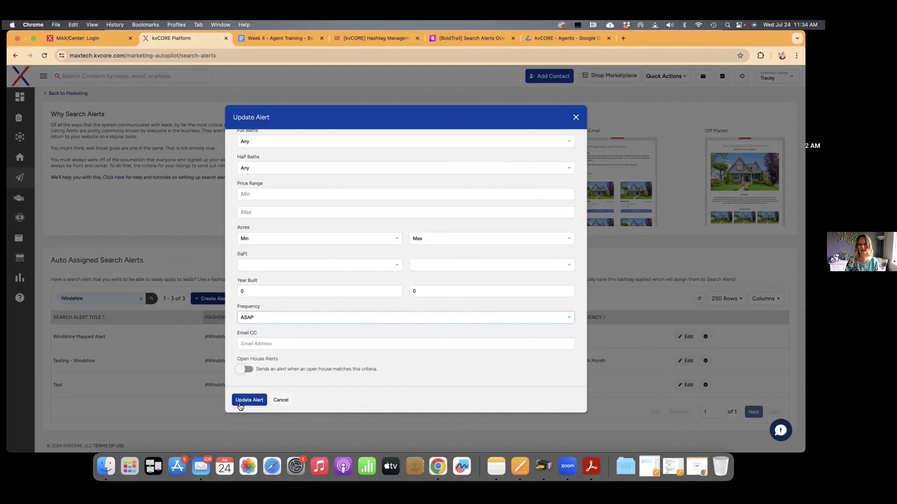
pyautogui.click(576, 119)
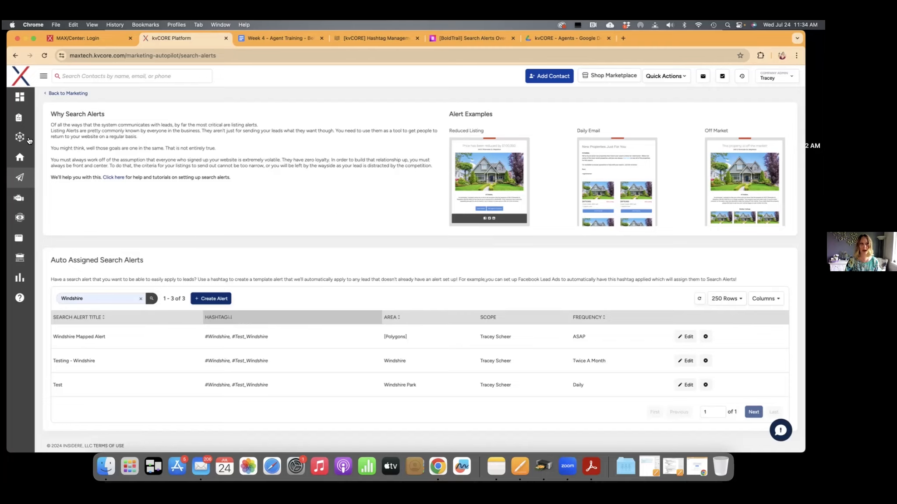
# Step: Filter the CRM contacts by All My Contacts and open the contact tagged Windshire and Test_Windshire
pyautogui.moveTo(21, 137)
pyautogui.click(50, 158)
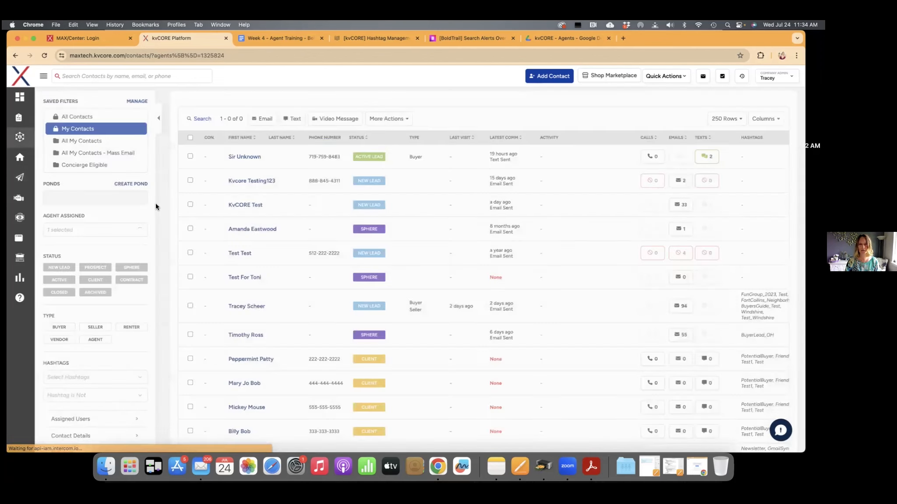
pyautogui.click(80, 142)
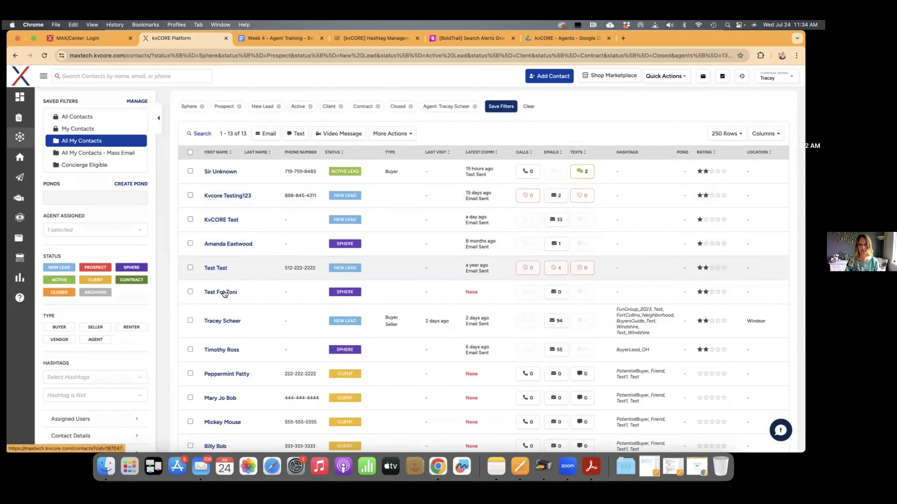
pyautogui.click(222, 322)
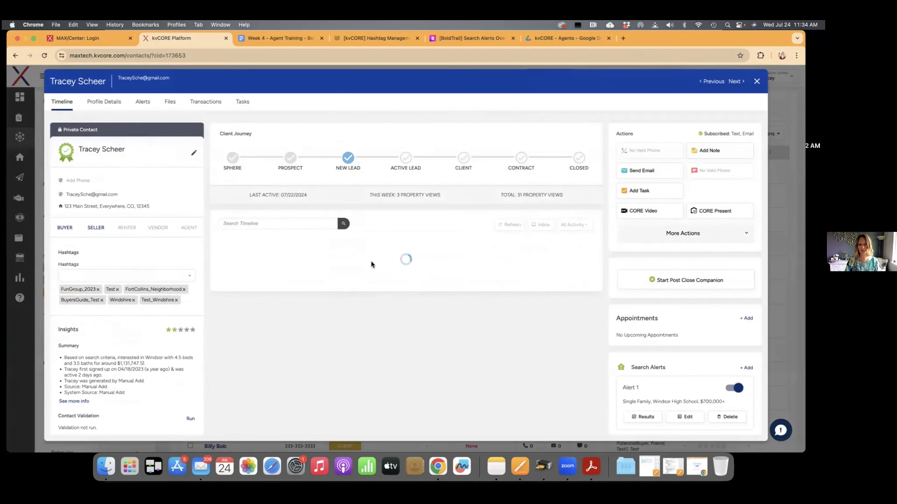
# Step: Review the contact's timeline, search alerts, active campaigns and market reports, and close the record
pyautogui.scroll(-10, 362, 300)
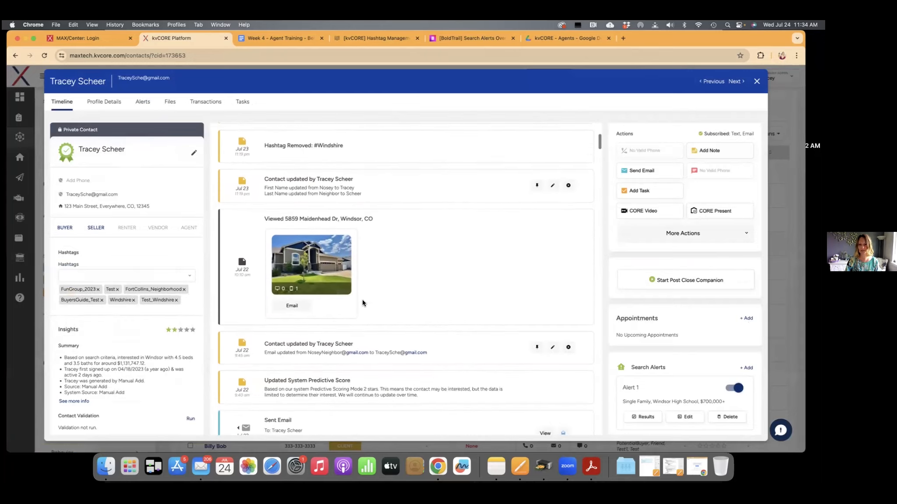
pyautogui.scroll(-6, 362, 300)
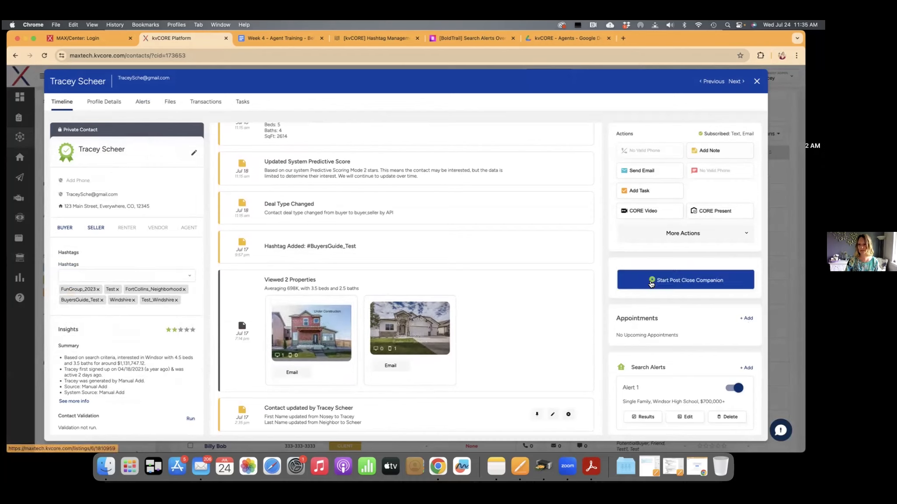
pyautogui.scroll(-3, 670, 317)
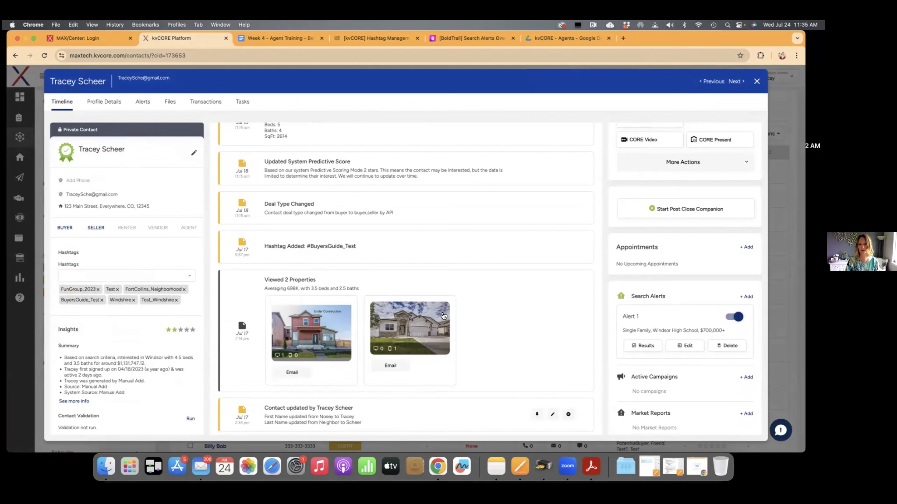
pyautogui.click(756, 82)
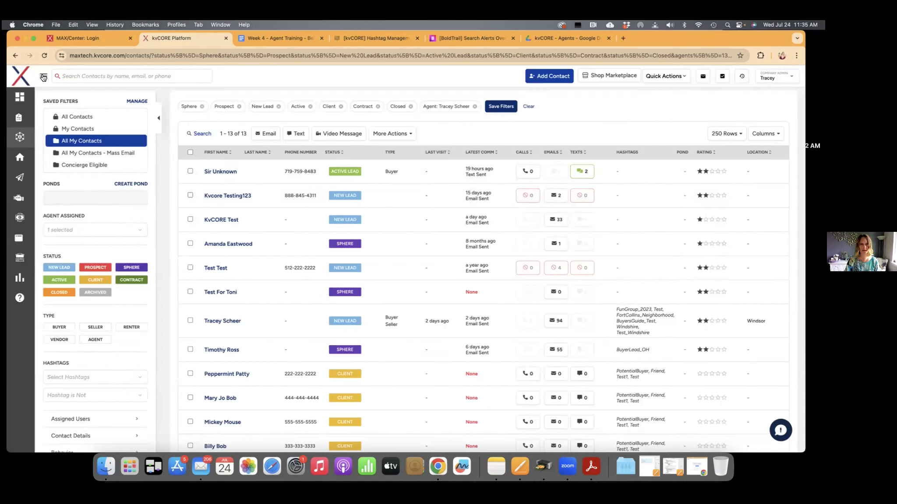
# Step: In the marketing tools' Market Reports & Valuation Settings, enable both Market Report Activation options and turn off Listing Valuation Activation
pyautogui.moveTo(30, 186)
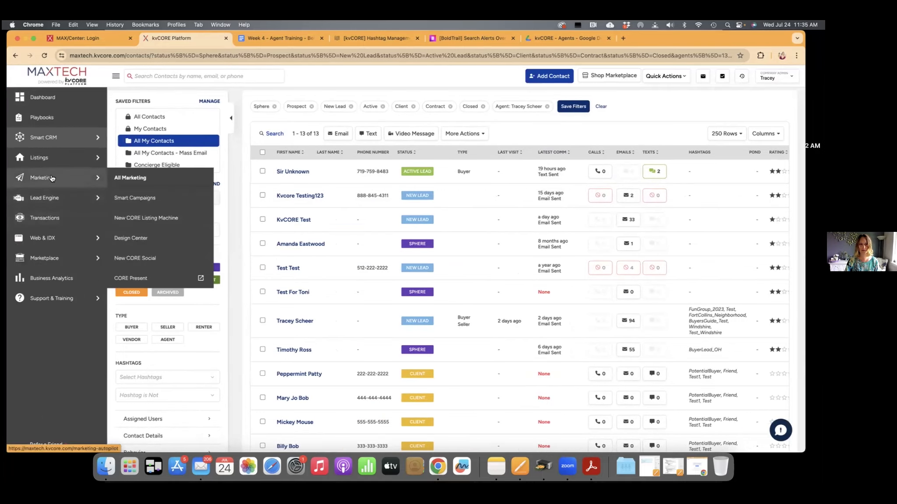
pyautogui.click(116, 180)
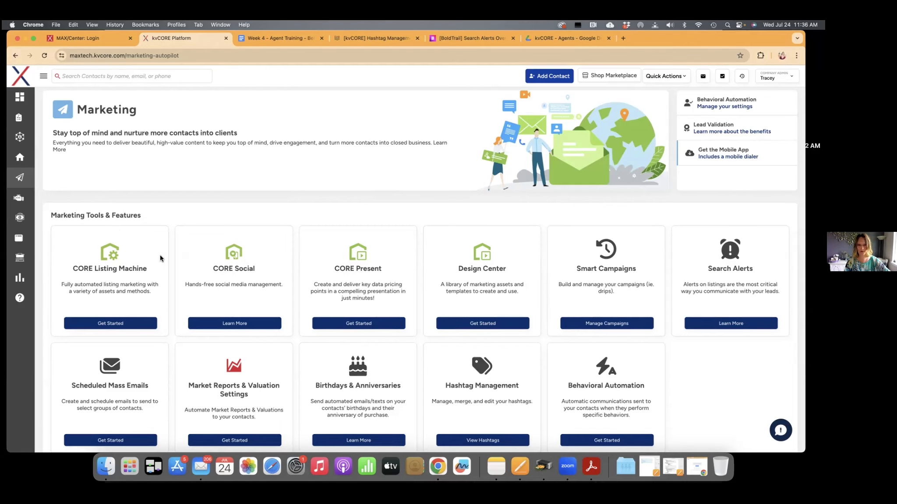
pyautogui.scroll(-2, 167, 258)
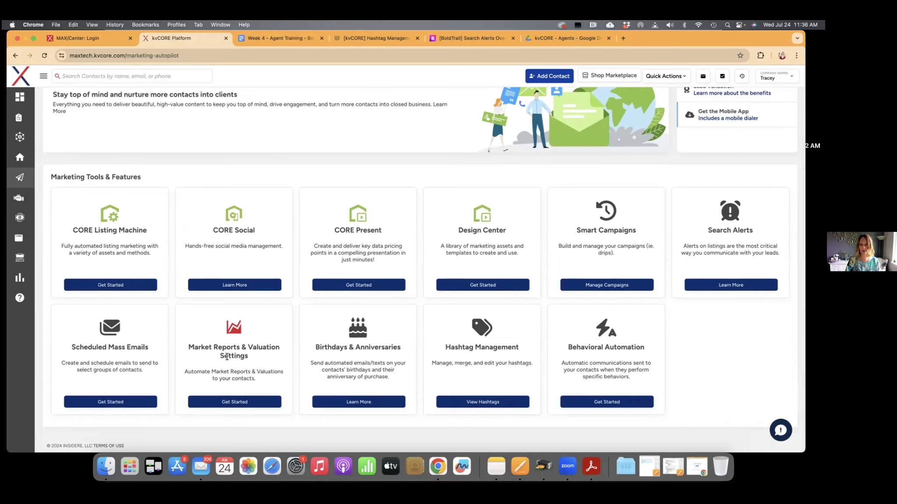
pyautogui.click(232, 402)
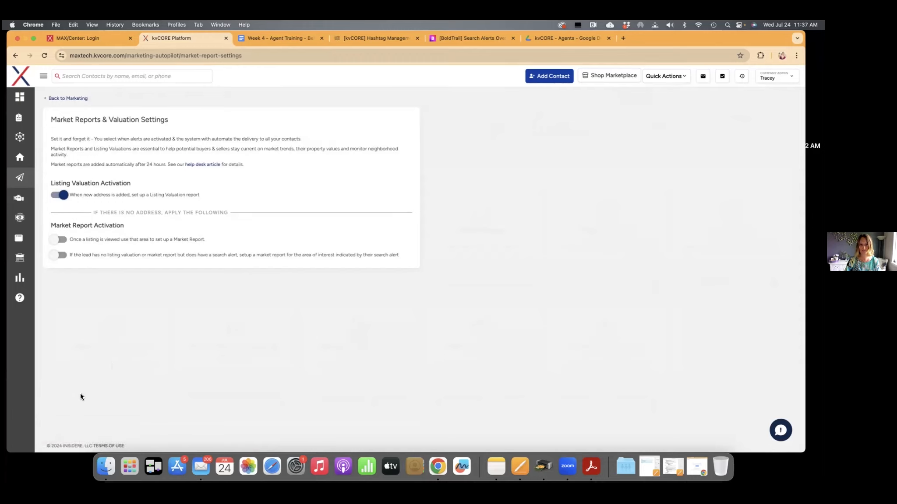
pyautogui.click(58, 239)
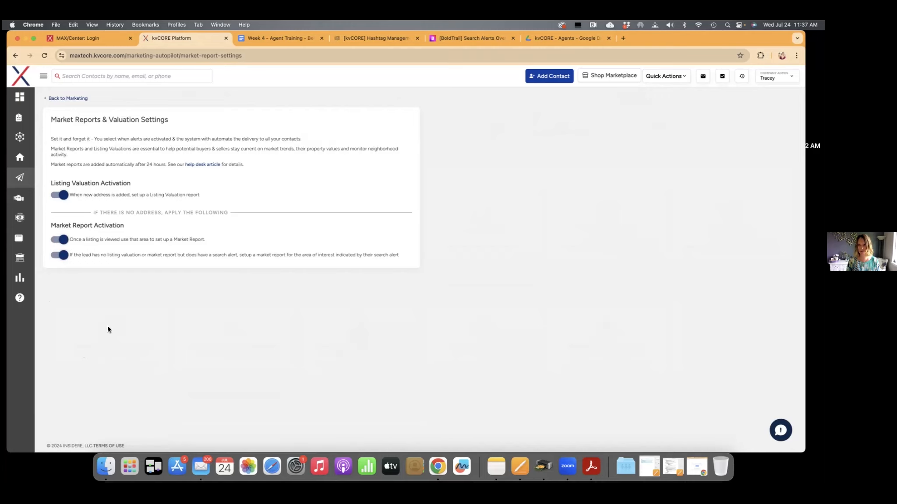
pyautogui.click(65, 198)
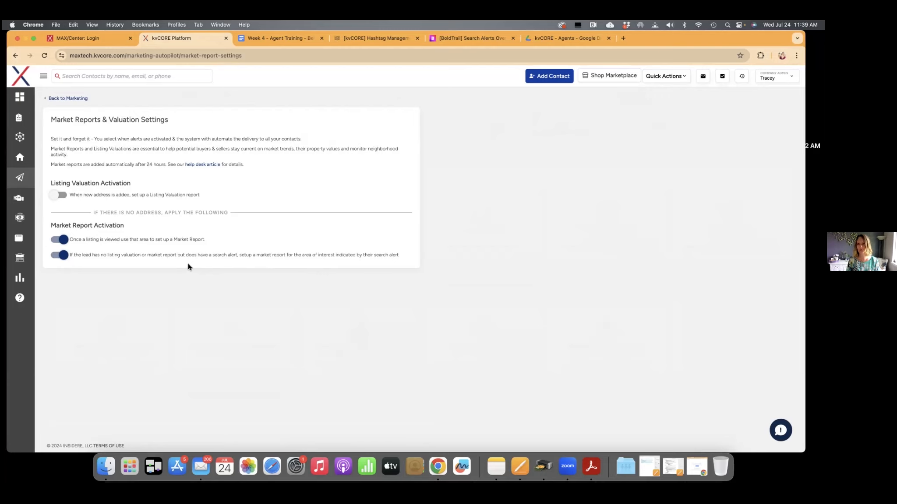
# Step: From My Contacts, open the contact tagged Windshire and Test_Windshire and review its search alerts and profile details
pyautogui.moveTo(20, 144)
pyautogui.click(54, 156)
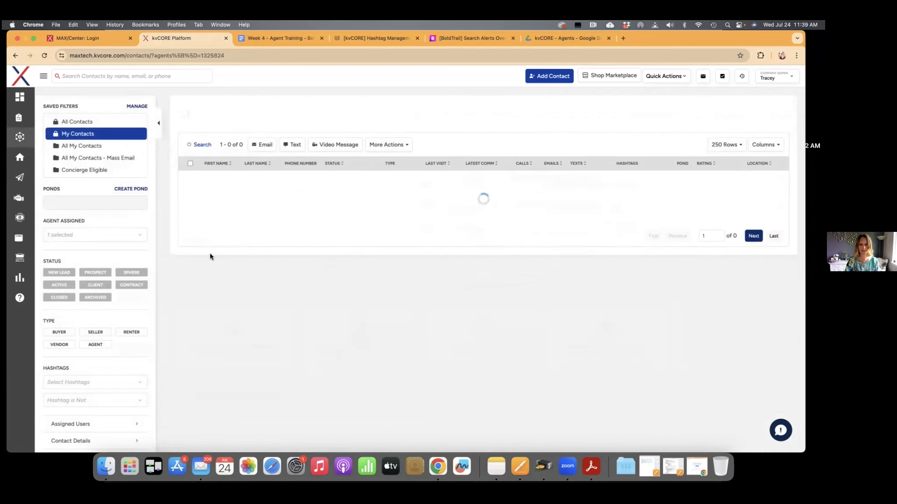
pyautogui.click(218, 325)
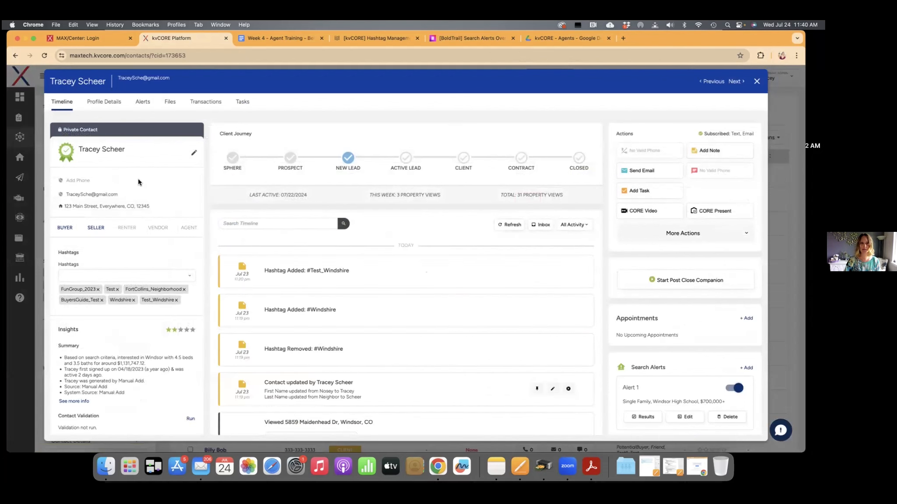
pyautogui.click(143, 101)
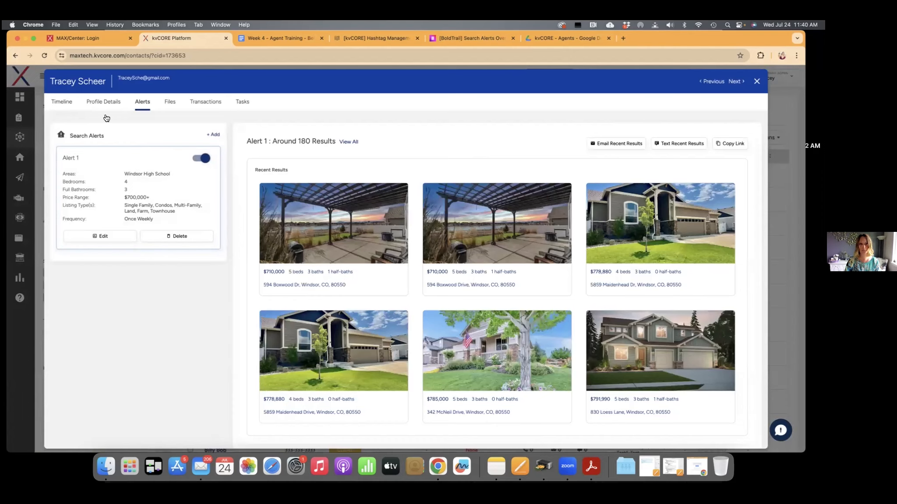
pyautogui.click(108, 102)
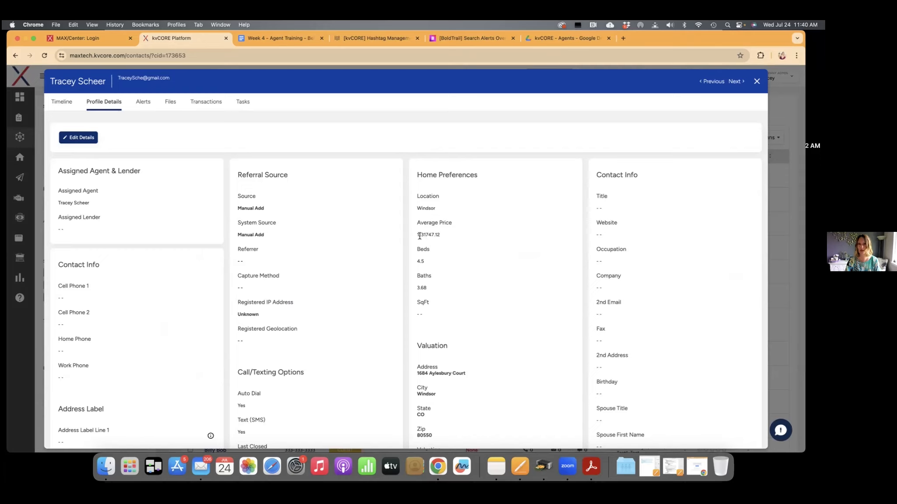
# Step: Set the Average Price in the contact's home preferences to 750000, check the timeline and close the record
pyautogui.click(76, 139)
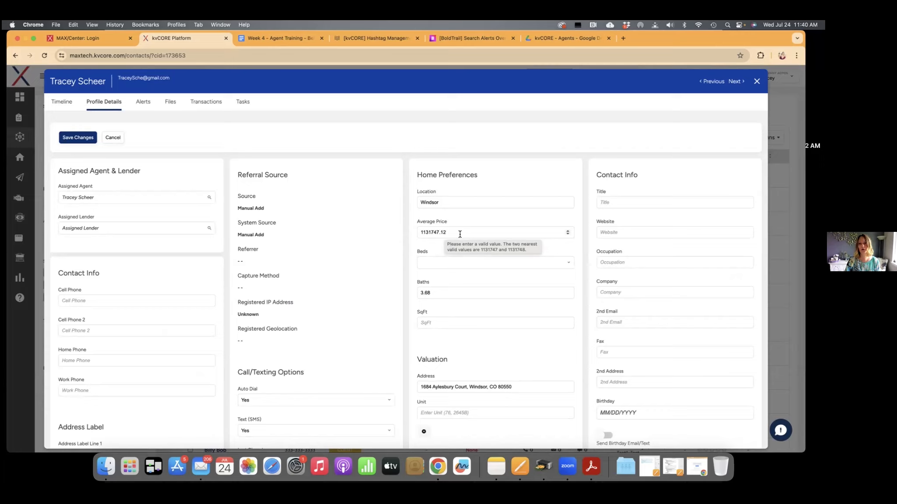
pyautogui.moveTo(458, 234); pyautogui.dragTo(416, 235)
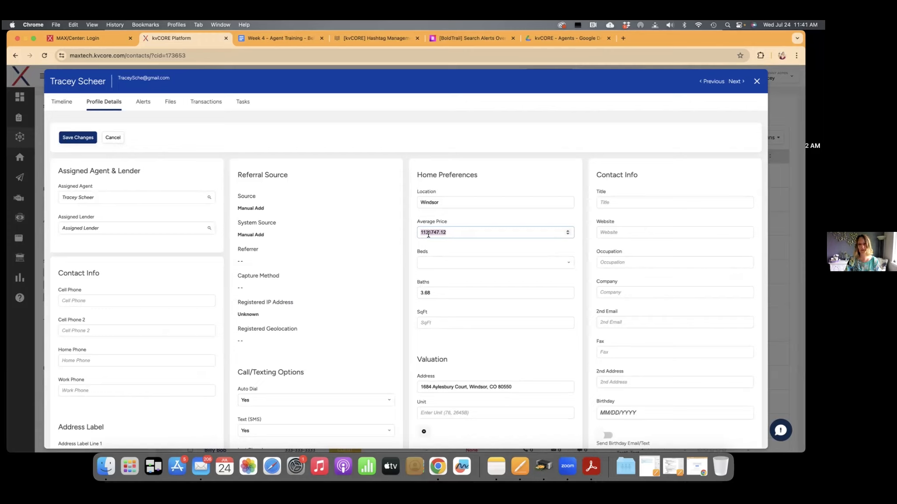
pyautogui.write('750000')
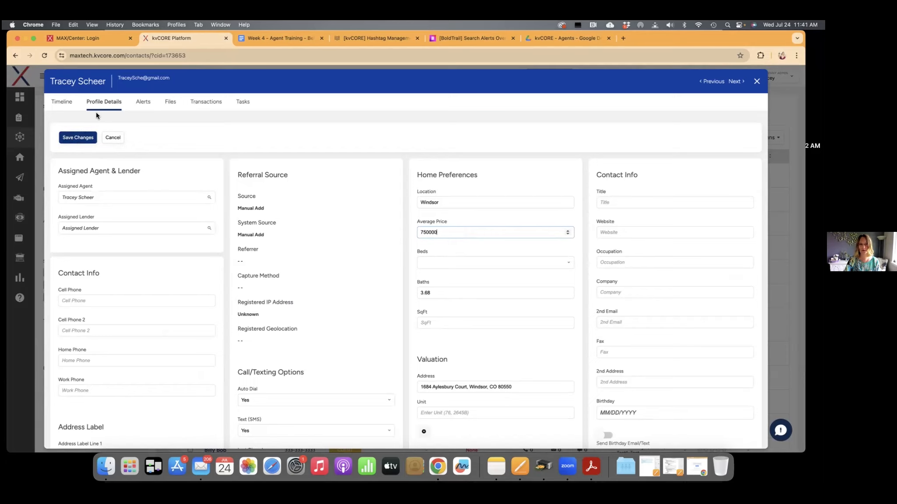
pyautogui.click(56, 104)
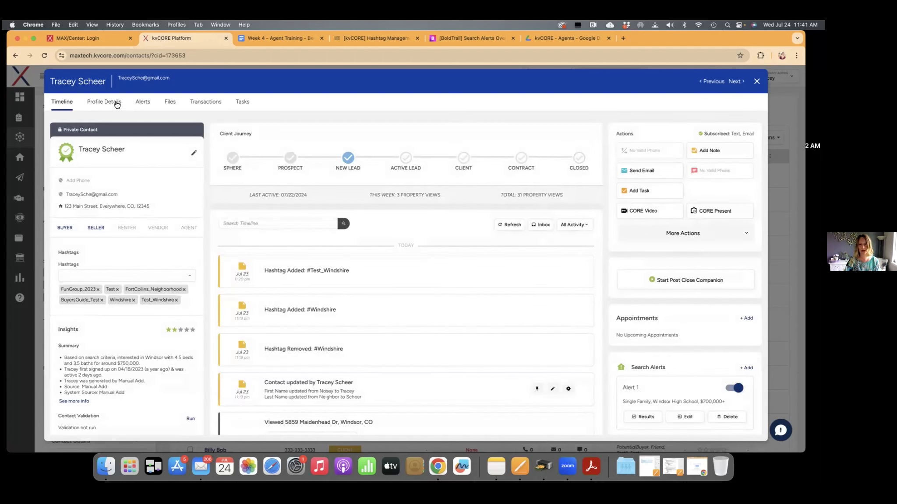
pyautogui.click(756, 82)
# Step: Open Market Reports & Valuation Settings from the marketing tools, review the activation options, and return to the marketing overview
pyautogui.click(44, 78)
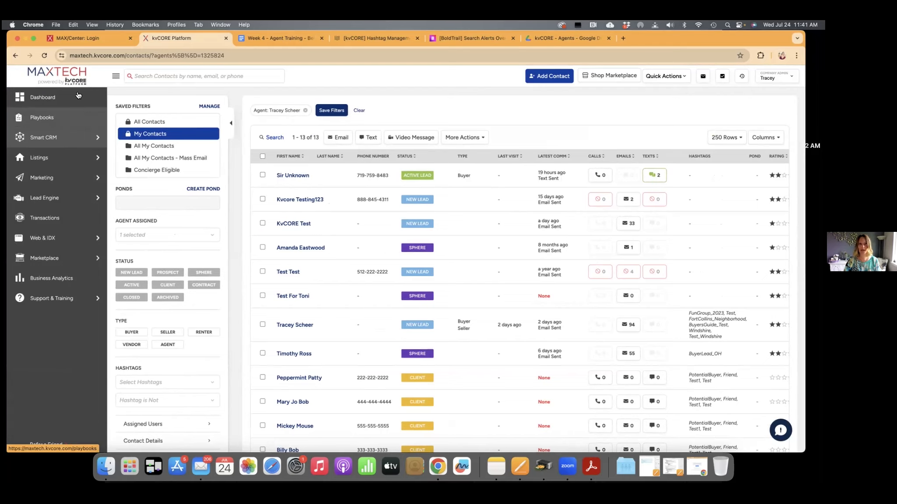
pyautogui.click(116, 76)
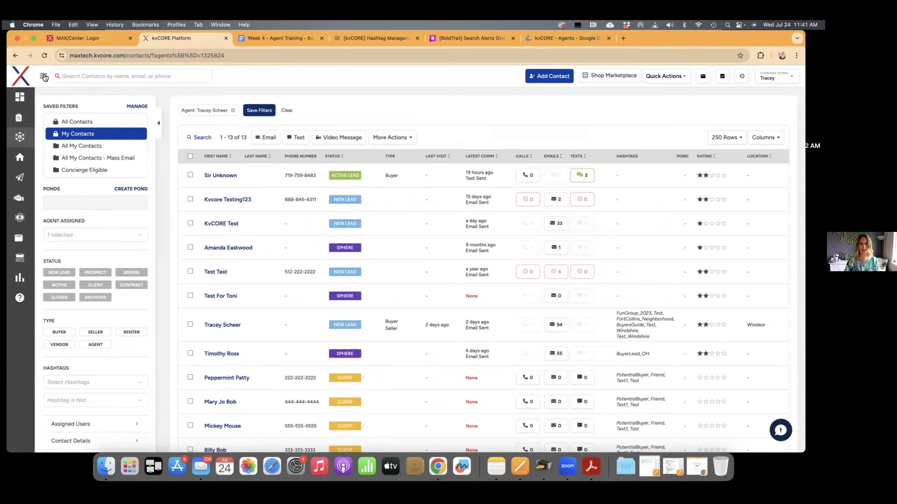
pyautogui.moveTo(55, 178)
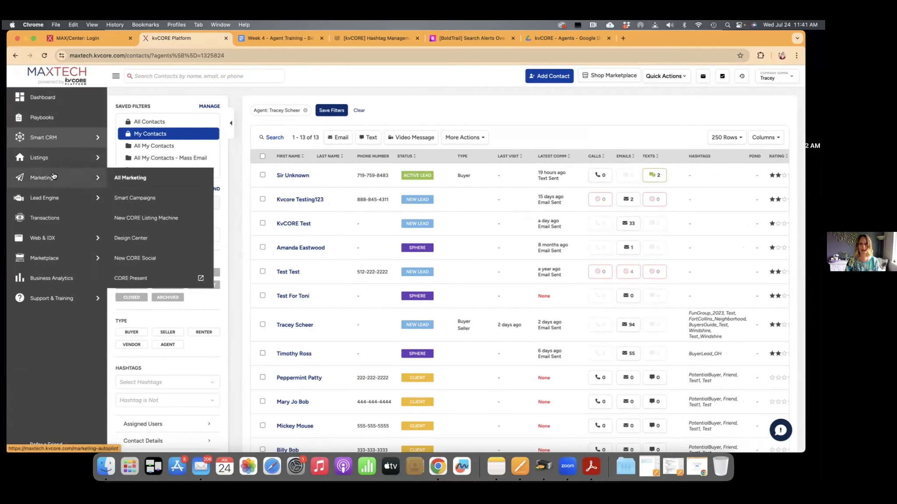
pyautogui.click(132, 178)
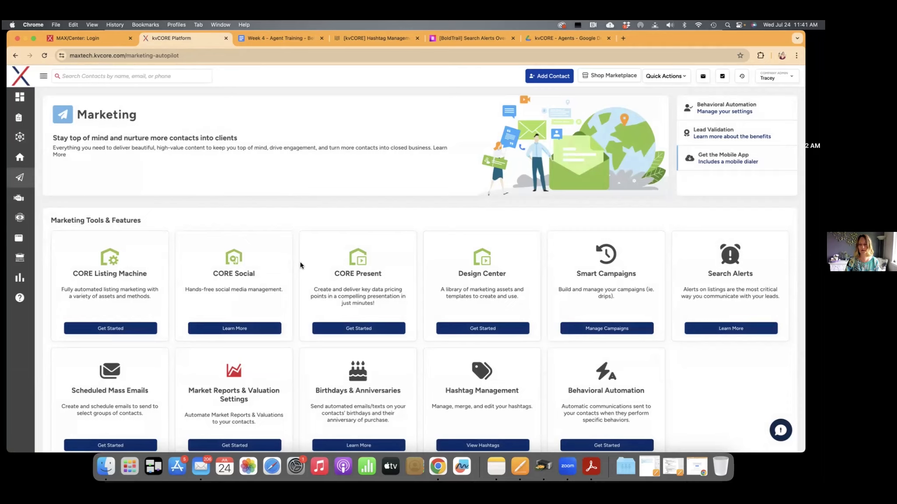
pyautogui.scroll(-2, 298, 262)
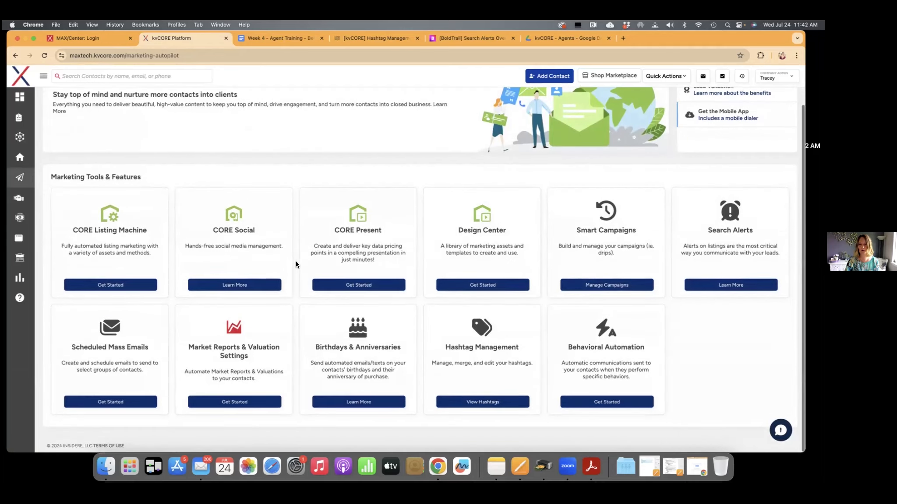
pyautogui.click(223, 402)
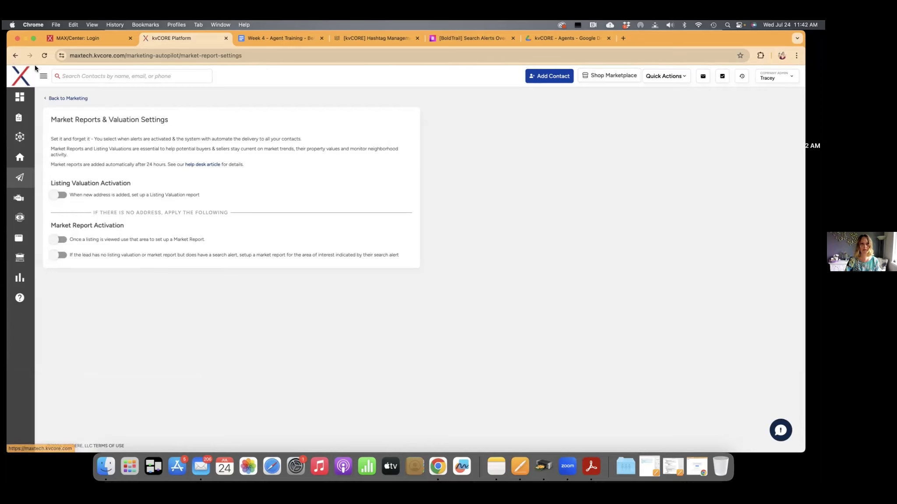
pyautogui.click(40, 78)
pyautogui.moveTo(88, 177)
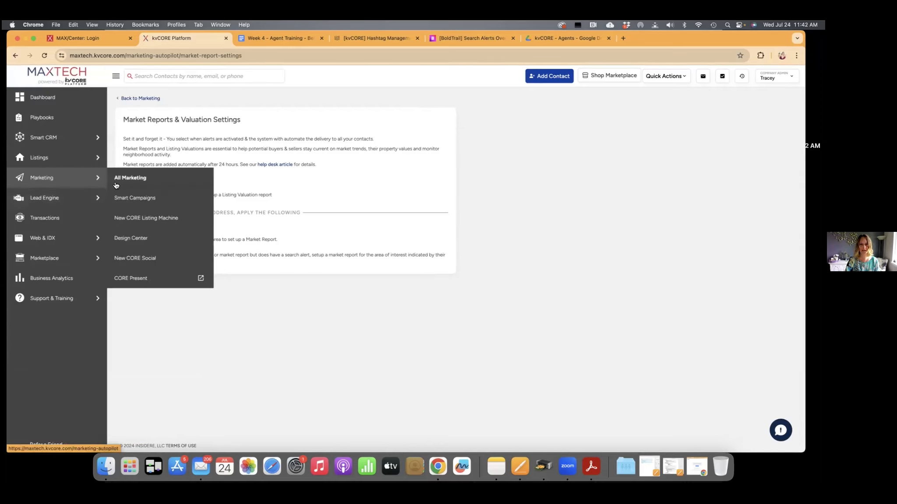
pyautogui.click(122, 179)
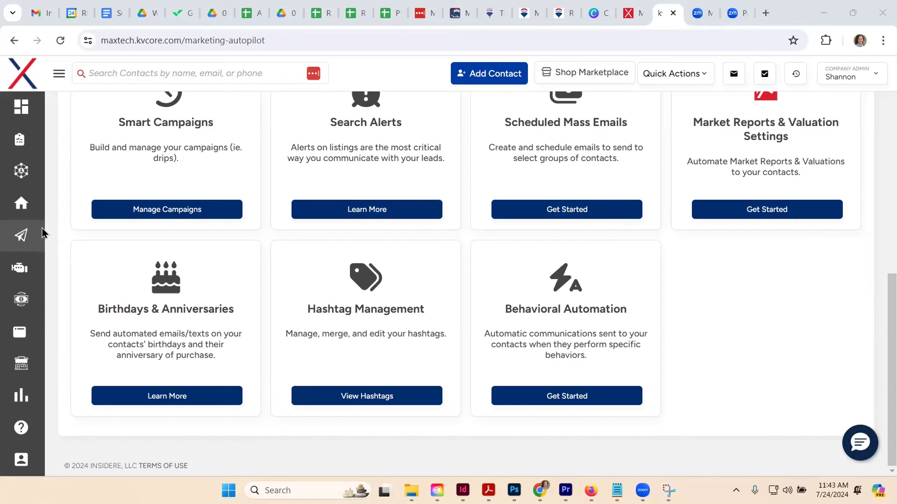
# Step: Open the Birthdays & Anniversaries marketing tool and view its Birthdays and Anniversary of Purchase settings
pyautogui.moveTo(24, 237)
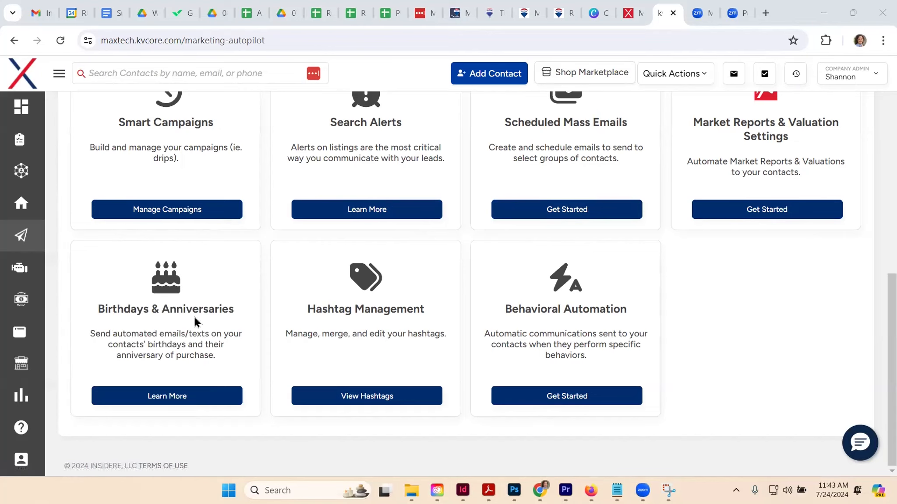
pyautogui.click(161, 399)
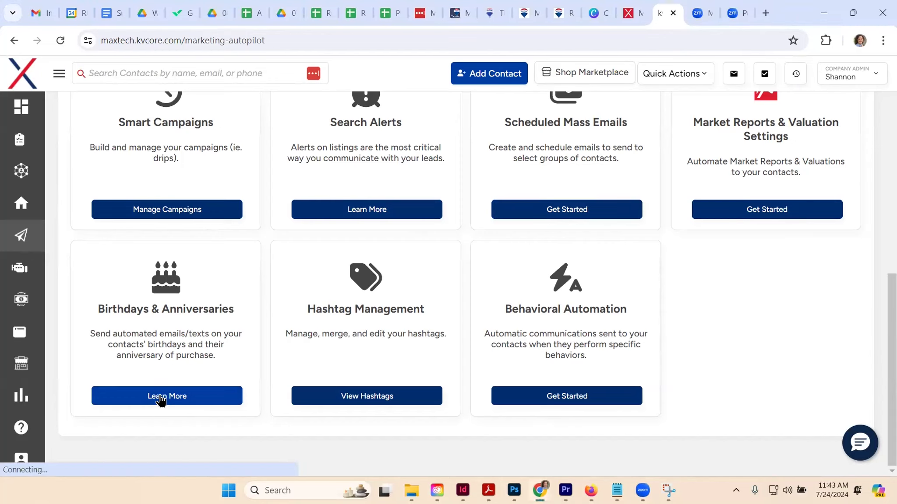
pyautogui.scroll(6, 358, 356)
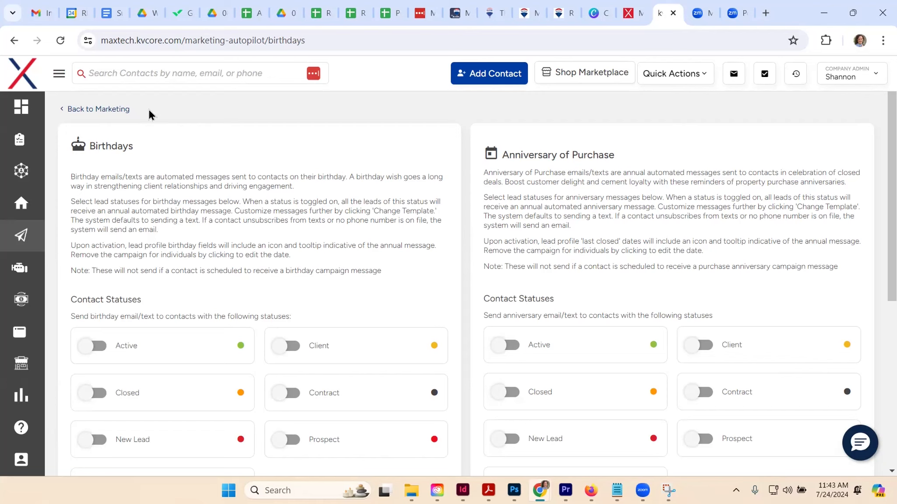
# Step: From My Contacts, open the contact tagged NewTetSM, examine the editable profile's Birthday and Last Closed fields, and close the record
pyautogui.moveTo(31, 176)
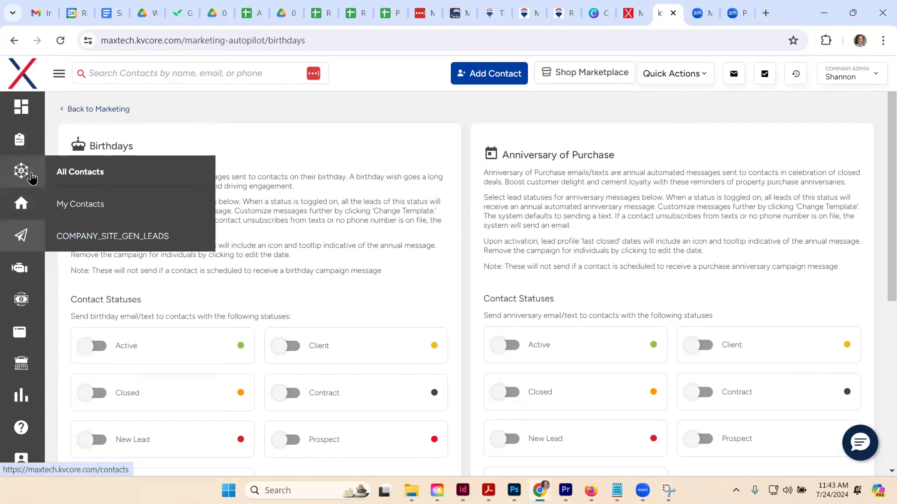
pyautogui.click(75, 205)
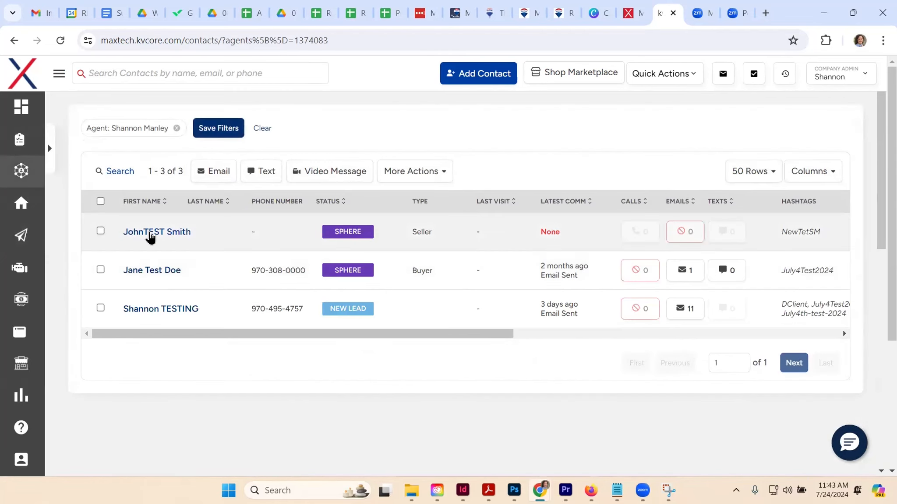
pyautogui.click(149, 233)
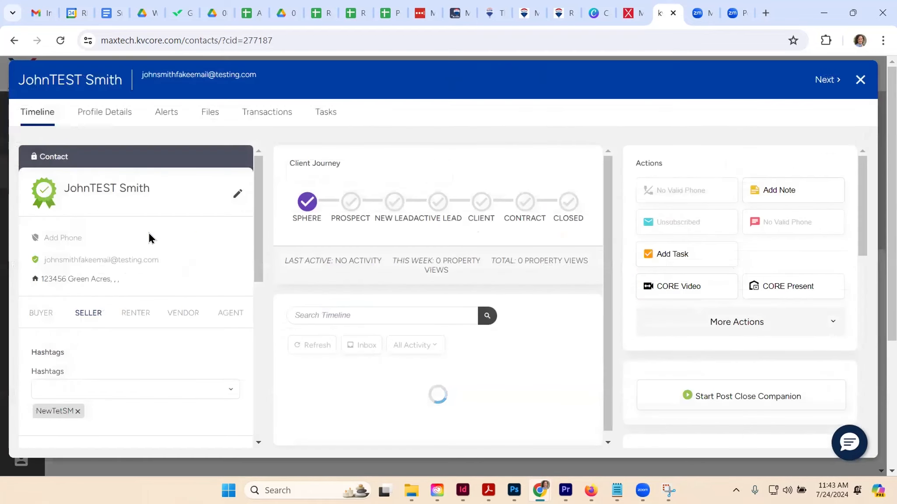
pyautogui.click(97, 115)
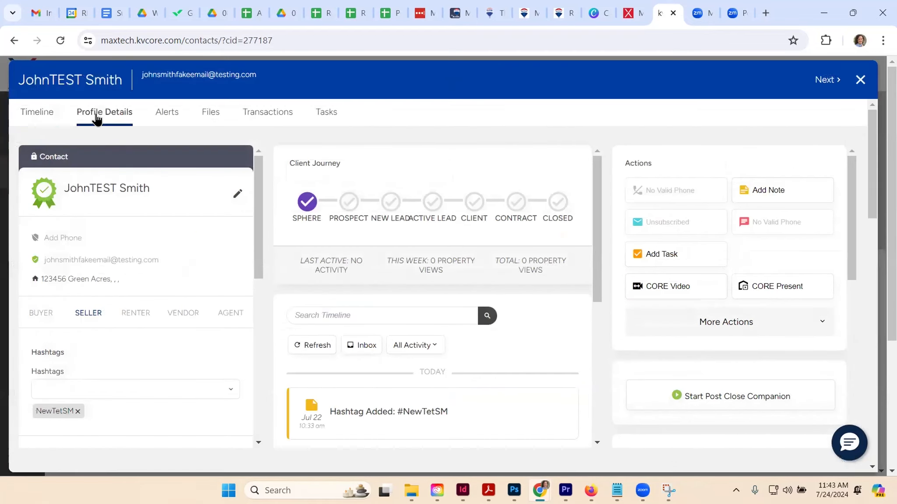
pyautogui.click(54, 170)
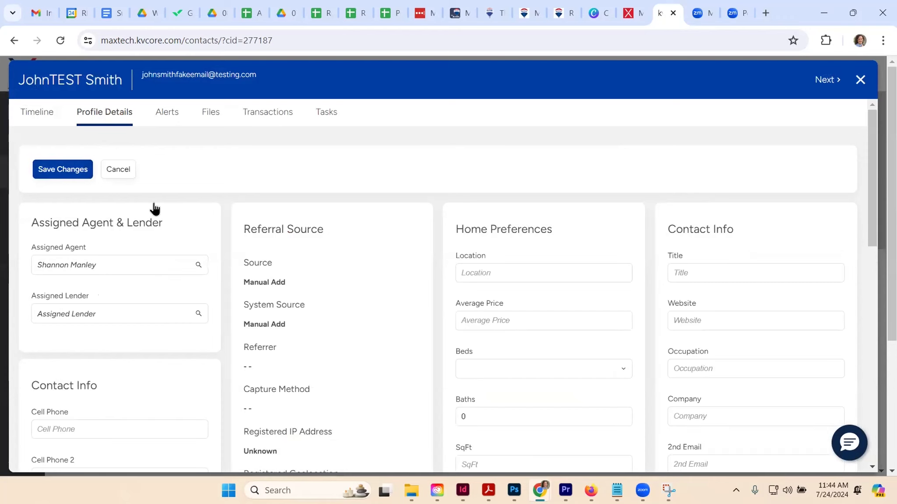
pyautogui.scroll(-2, 533, 295)
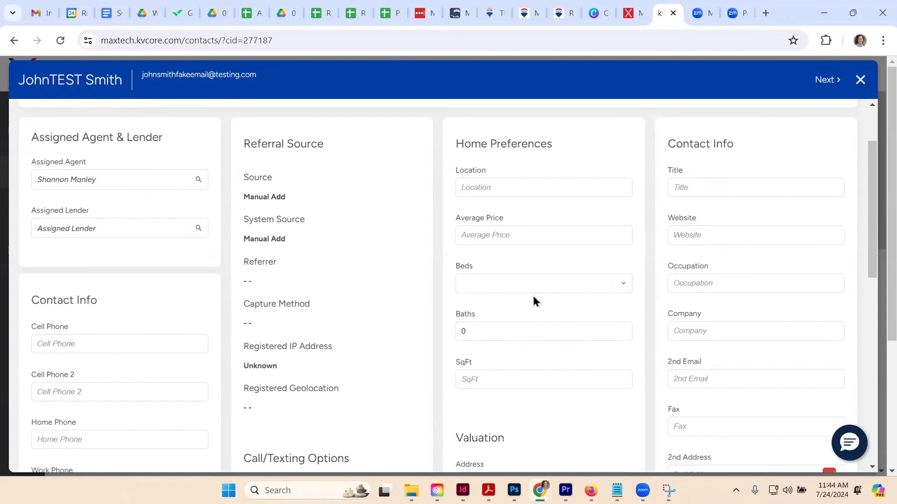
pyautogui.scroll(-4, 285, 334)
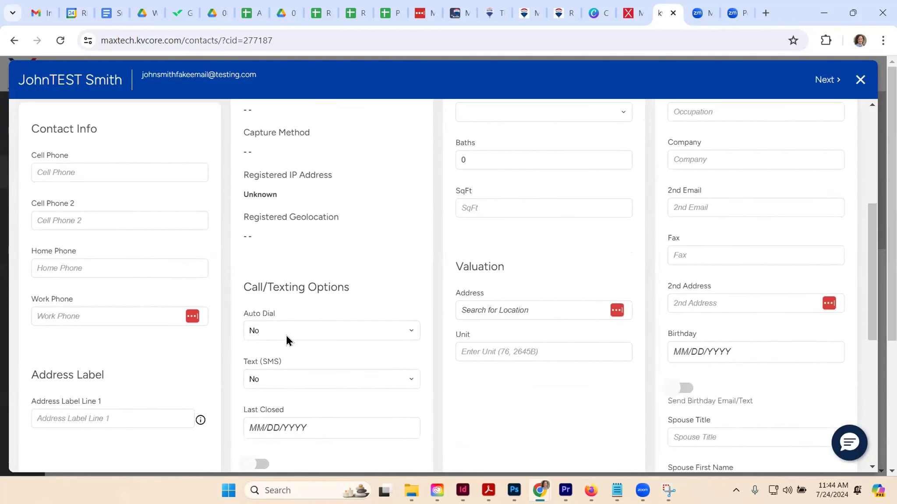
pyautogui.scroll(-2, 327, 354)
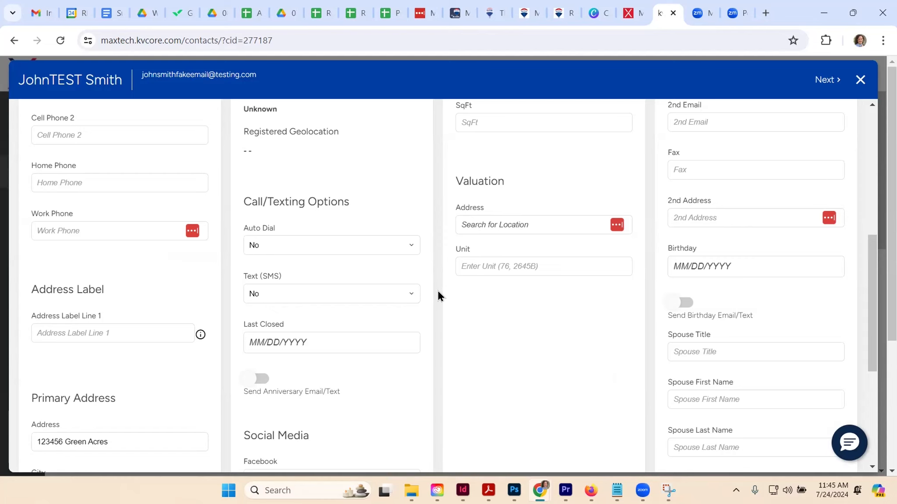
pyautogui.click(860, 81)
# Step: Reopen the Birthdays & Anniversaries settings and examine the contact statuses and email and text templates for both message types
pyautogui.moveTo(20, 242)
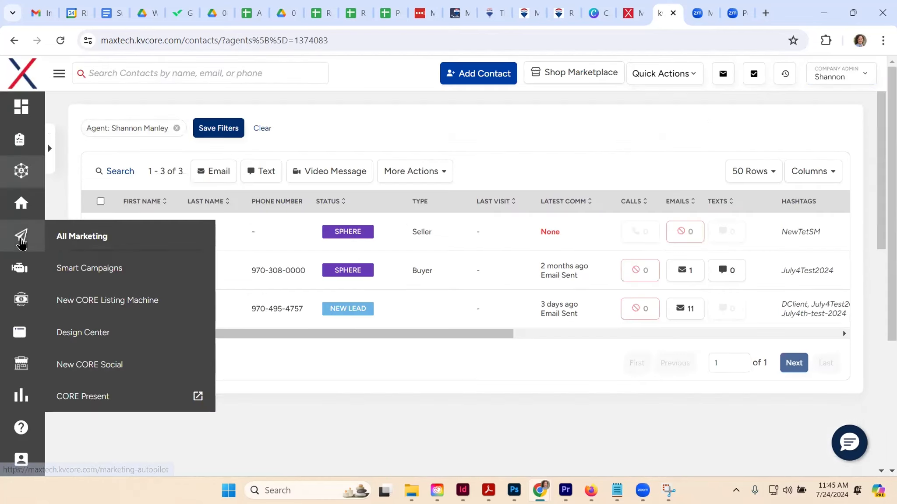
pyautogui.click(75, 246)
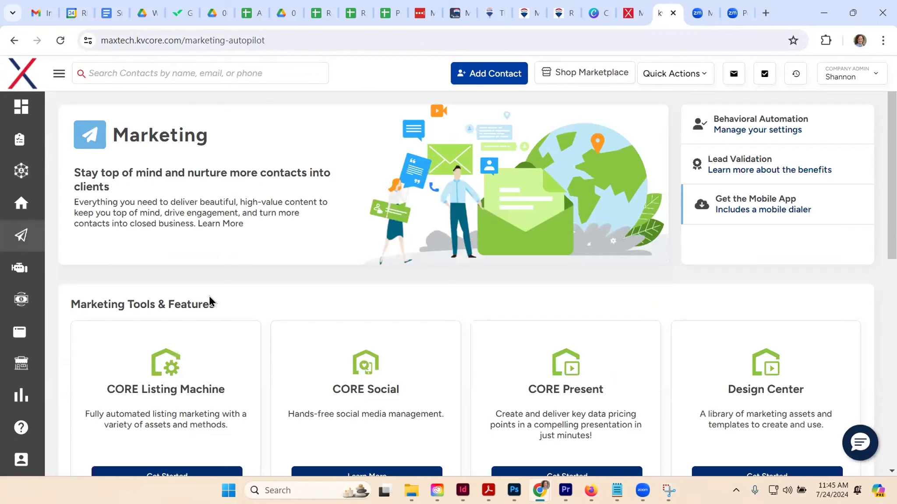
pyautogui.scroll(-2, 244, 362)
pyautogui.scroll(-10, 244, 362)
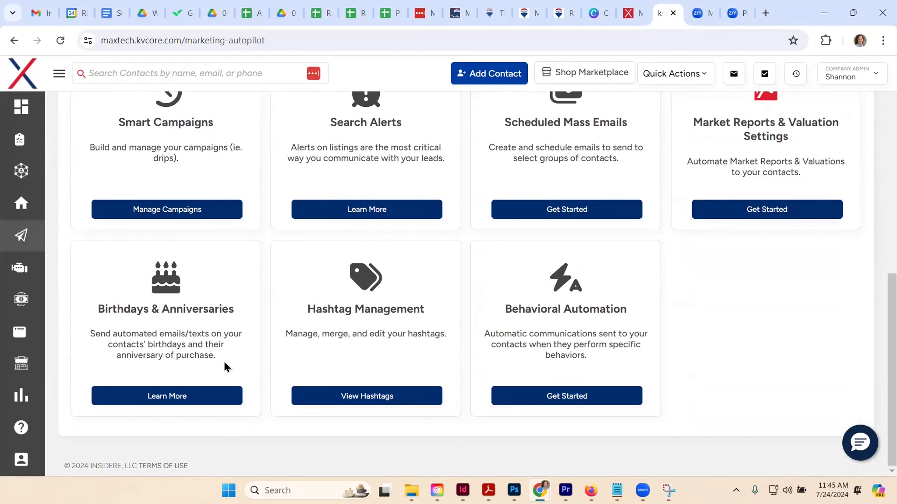
pyautogui.click(156, 397)
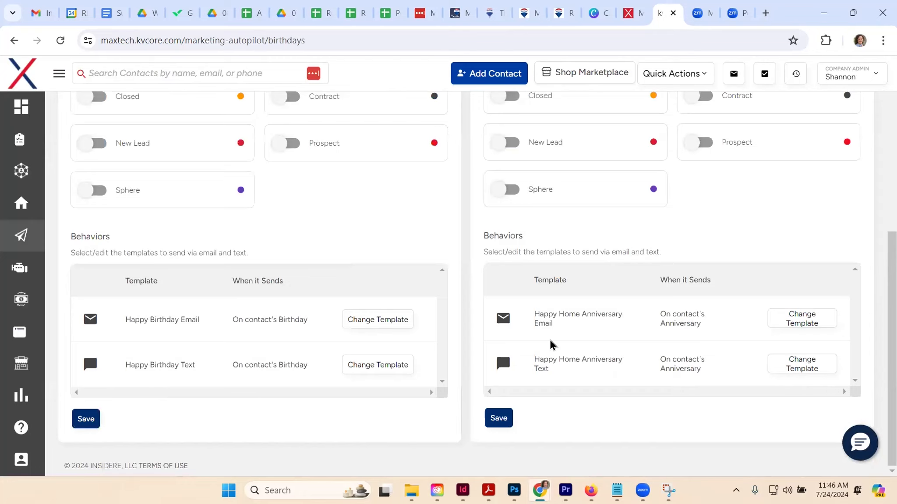
pyautogui.scroll(5, 547, 334)
pyautogui.scroll(2, 547, 335)
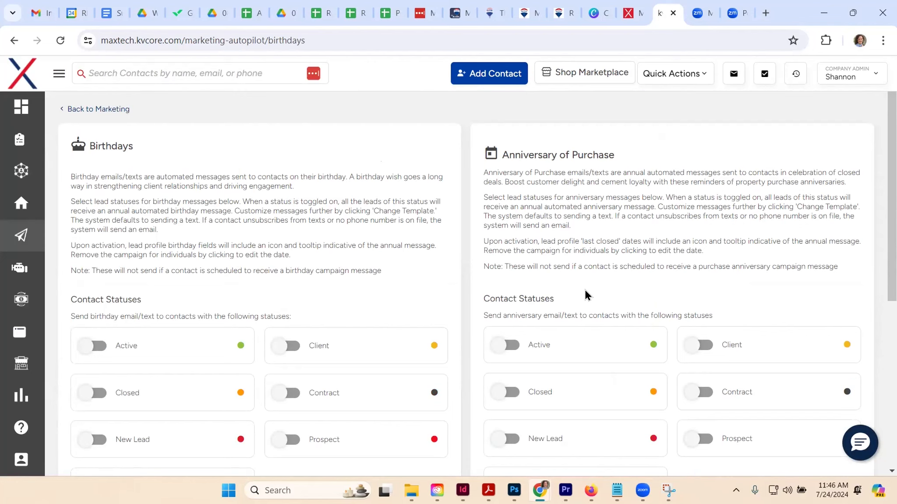
pyautogui.scroll(-4, 584, 293)
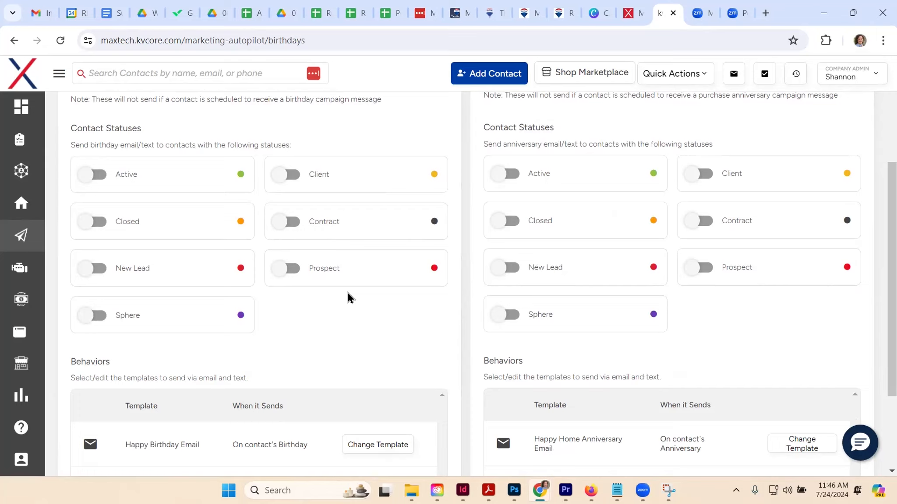
pyautogui.scroll(-3, 365, 293)
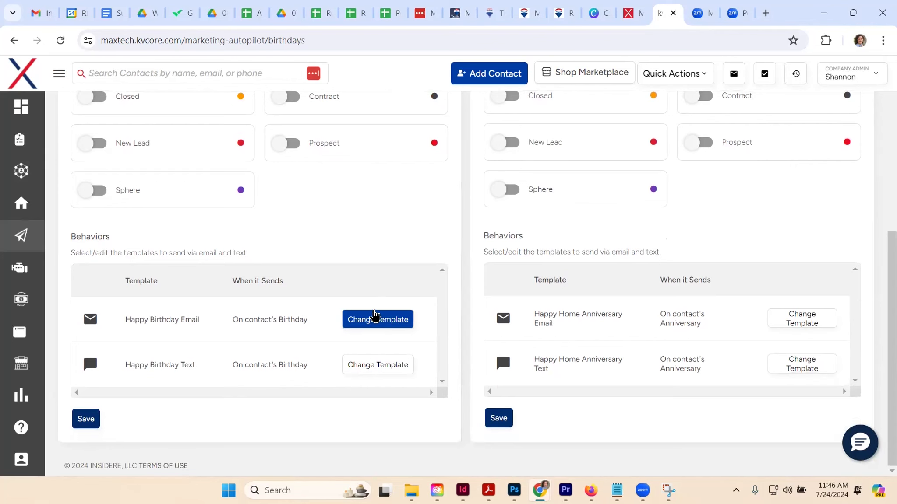
pyautogui.scroll(3, 372, 316)
pyautogui.scroll(1, 376, 307)
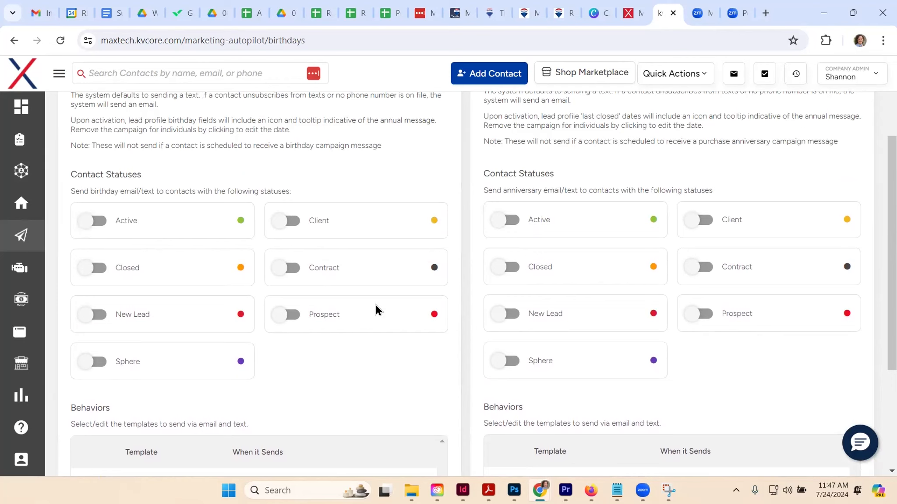
# Step: Review the Birthdays statuses and behaviors, preview the assigned Happy Birthday Email template including its message text, and close the preview
pyautogui.scroll(-2, 475, 260)
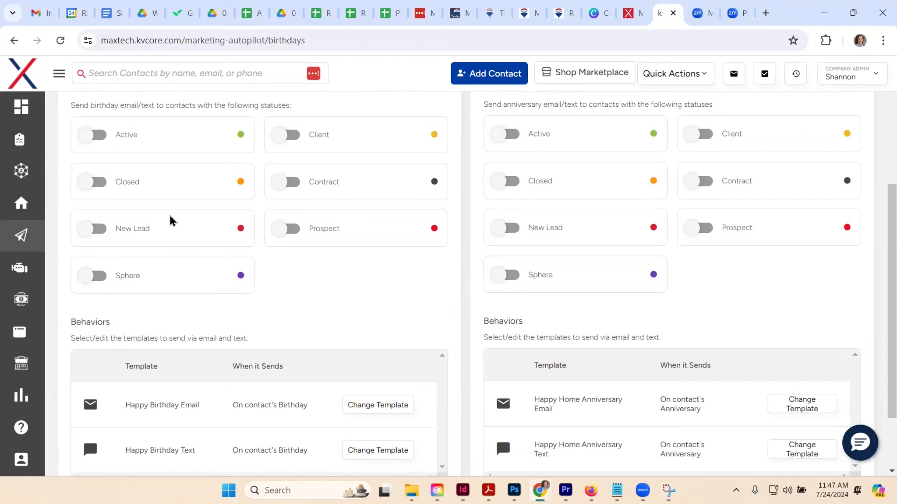
pyautogui.scroll(2, 214, 246)
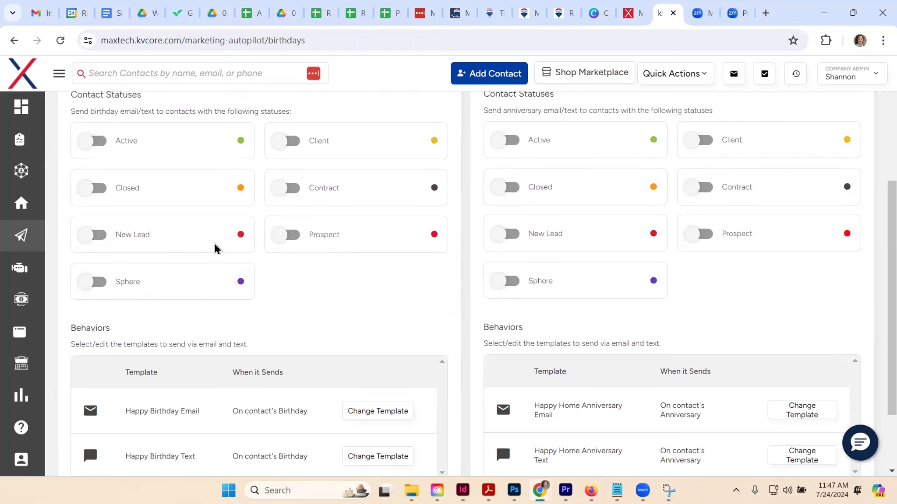
pyautogui.scroll(-2, 252, 265)
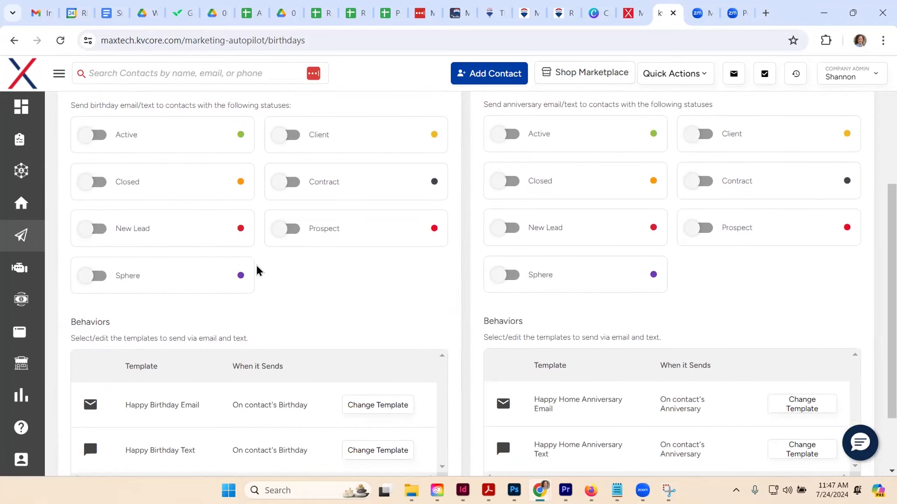
pyautogui.scroll(-2, 256, 271)
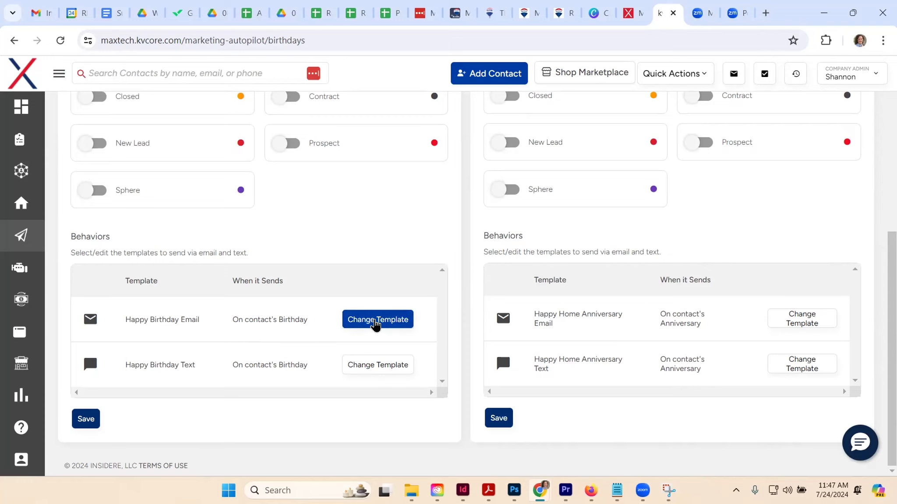
pyautogui.click(375, 324)
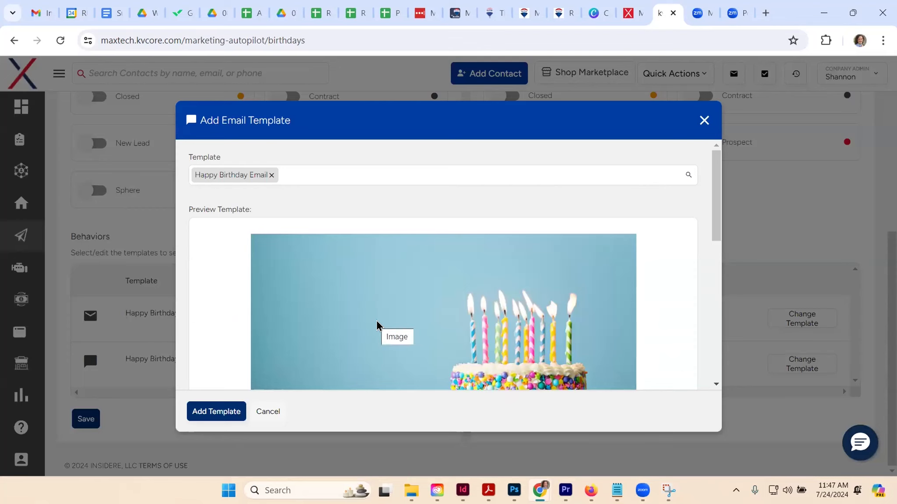
pyautogui.scroll(-4, 569, 285)
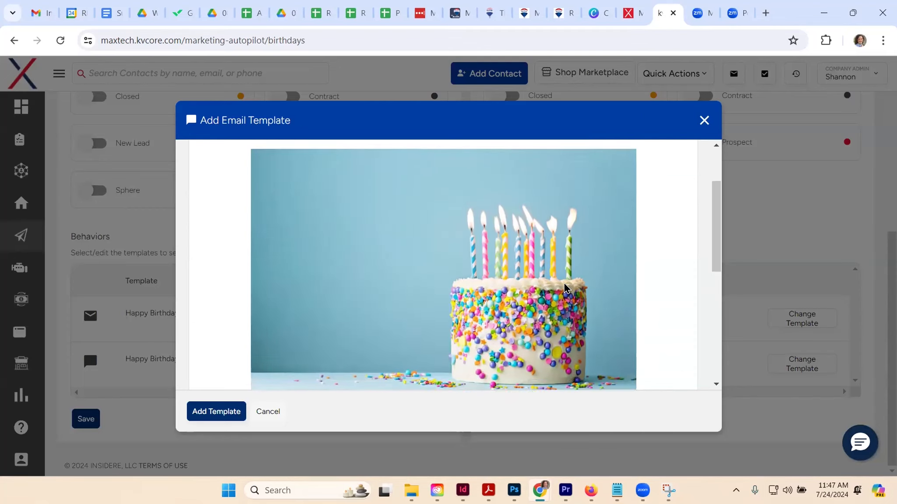
pyautogui.moveTo(388, 335); pyautogui.dragTo(477, 338)
pyautogui.moveTo(437, 360); pyautogui.dragTo(501, 363)
pyautogui.scroll(5, 558, 338)
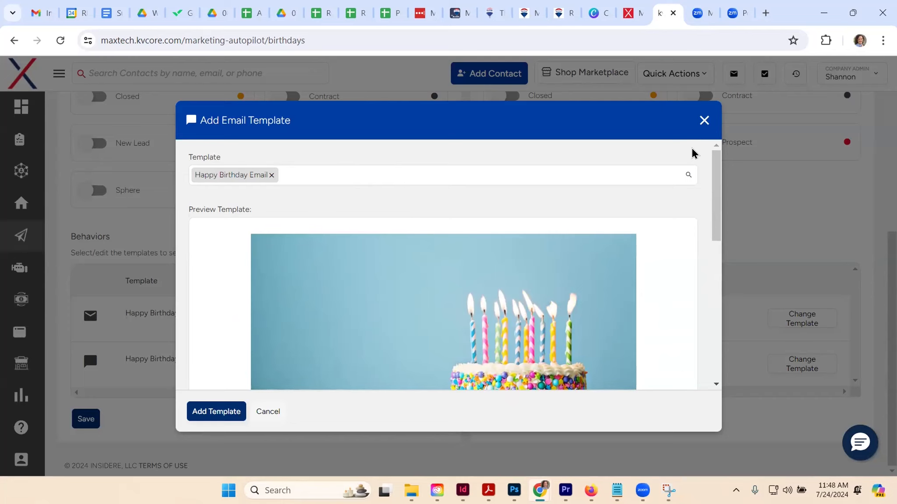
pyautogui.click(704, 123)
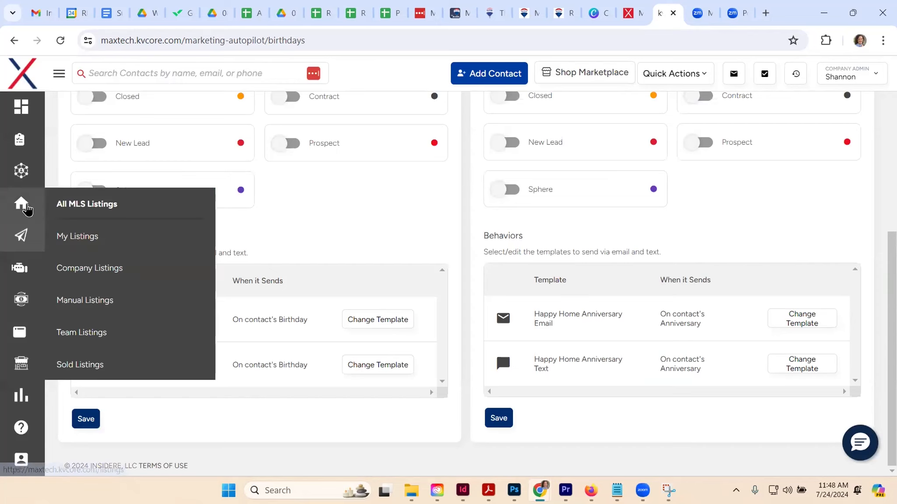
# Step: Open Smart Campaigns and review the My Campaigns list with its start triggers, channels and statuses
pyautogui.moveTo(24, 237)
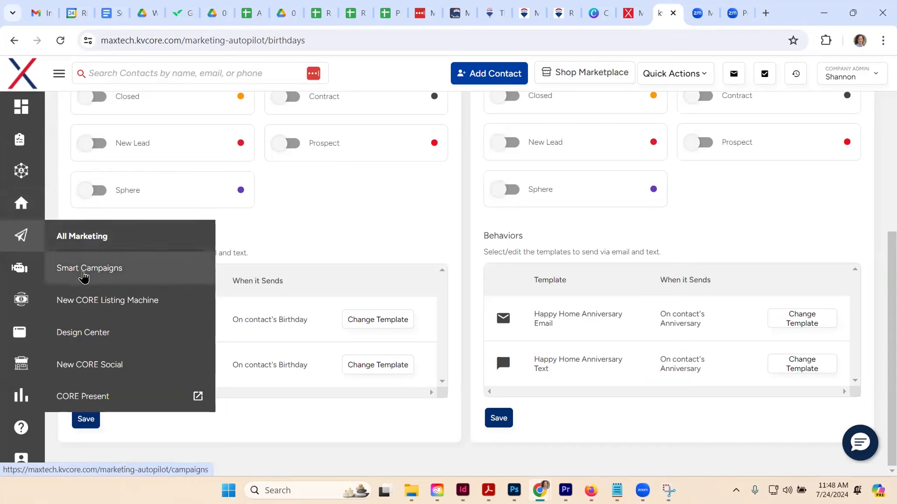
pyautogui.click(84, 277)
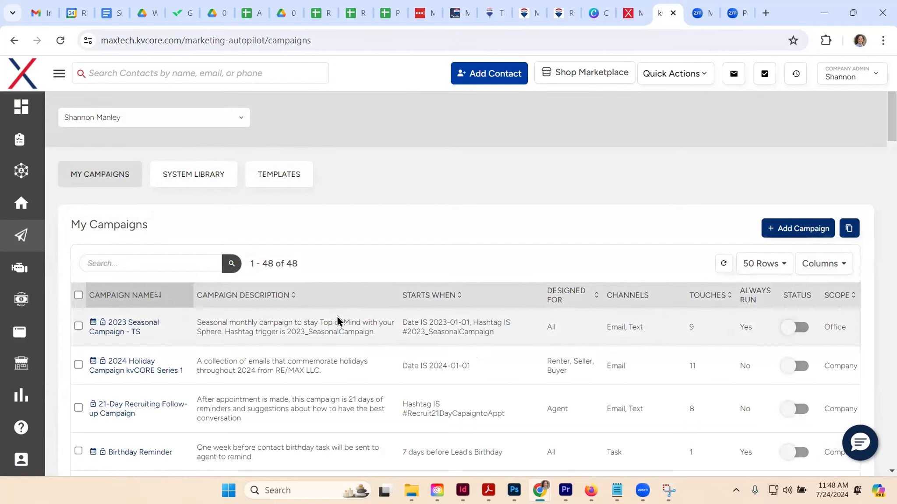
pyautogui.scroll(-2, 365, 324)
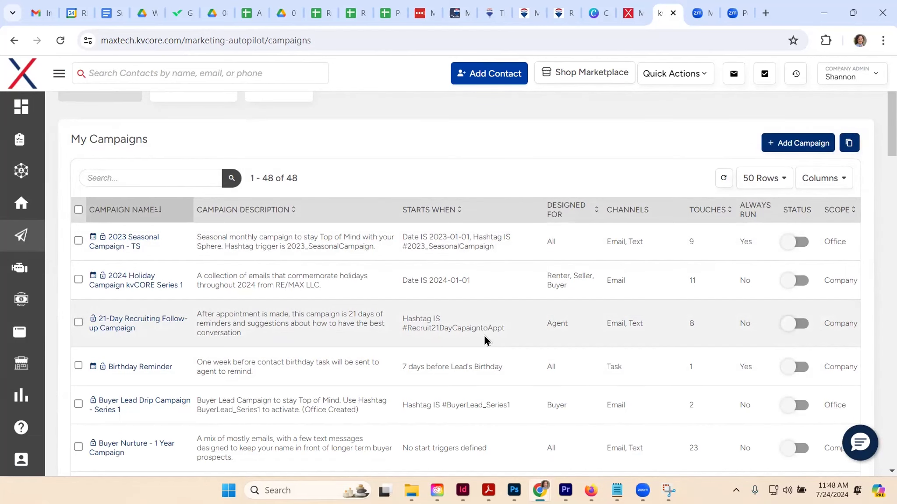
pyautogui.scroll(2, 484, 335)
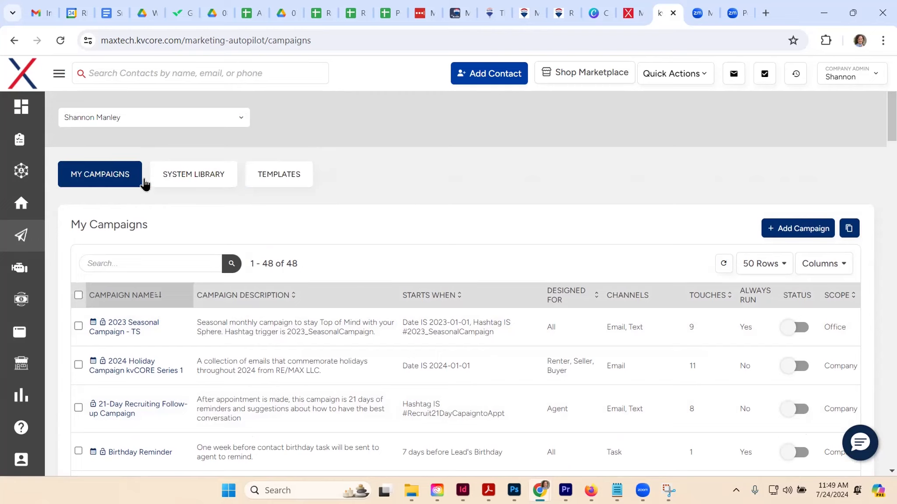
# Step: Search the campaign email templates for "birthday" and examine the matching template names, subjects and available actions
pyautogui.click(275, 178)
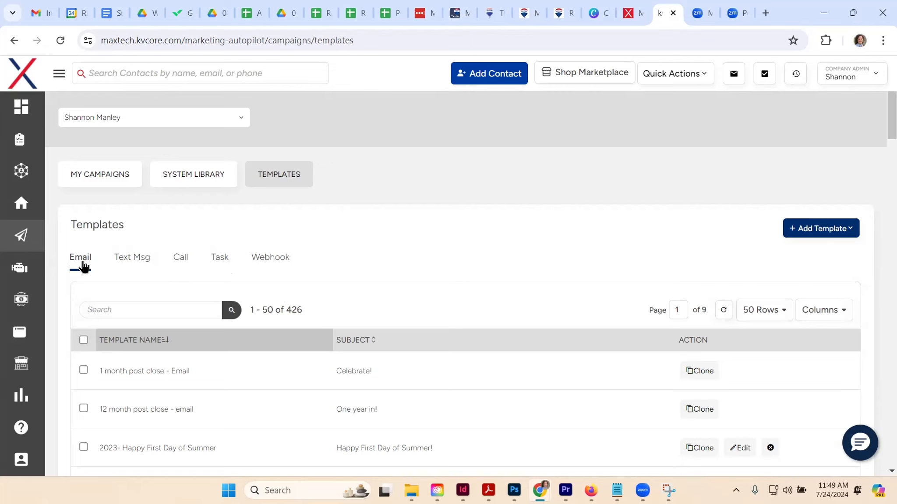
pyautogui.click(114, 310)
pyautogui.click(149, 334)
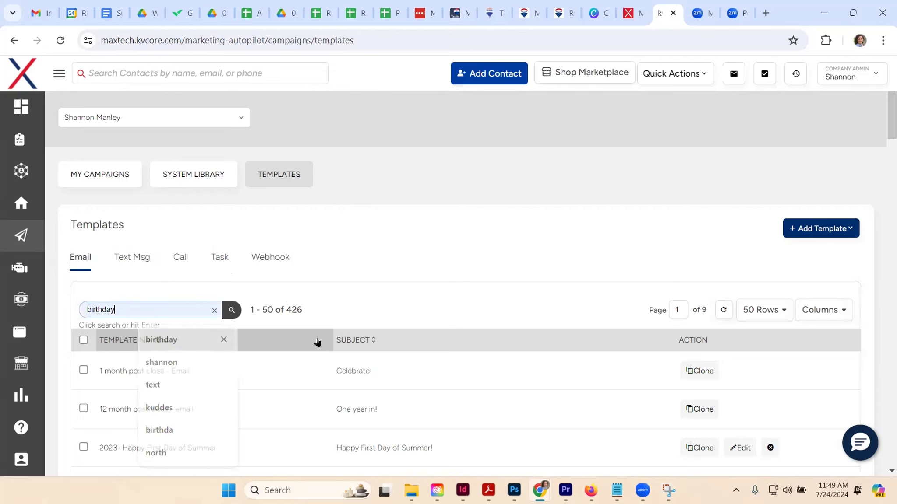
pyautogui.click(231, 311)
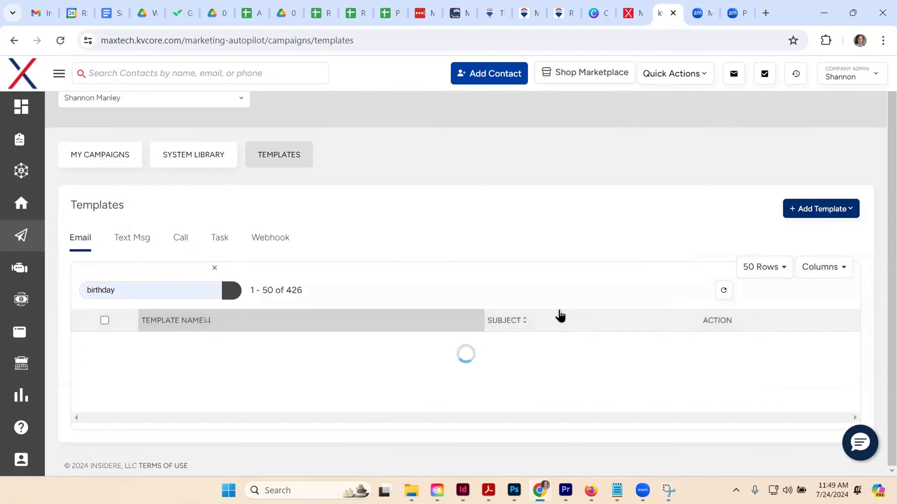
pyautogui.scroll(-6, 571, 317)
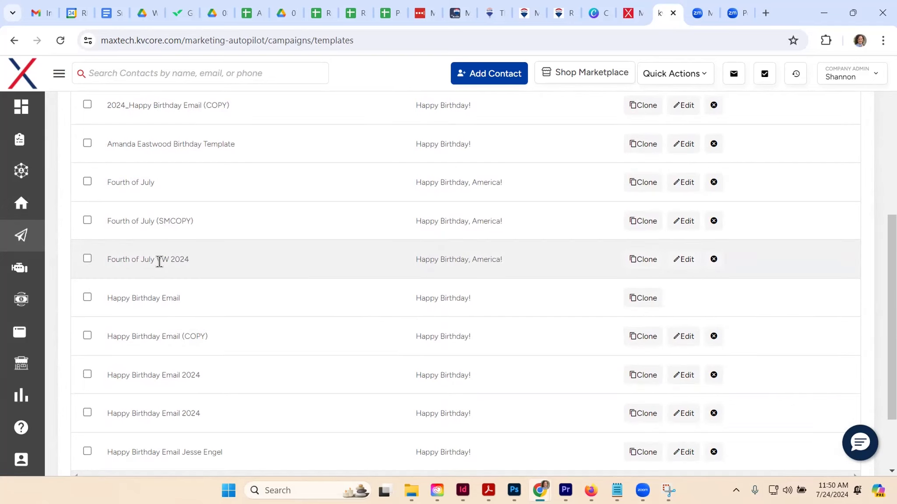
pyautogui.moveTo(414, 260); pyautogui.dragTo(469, 268)
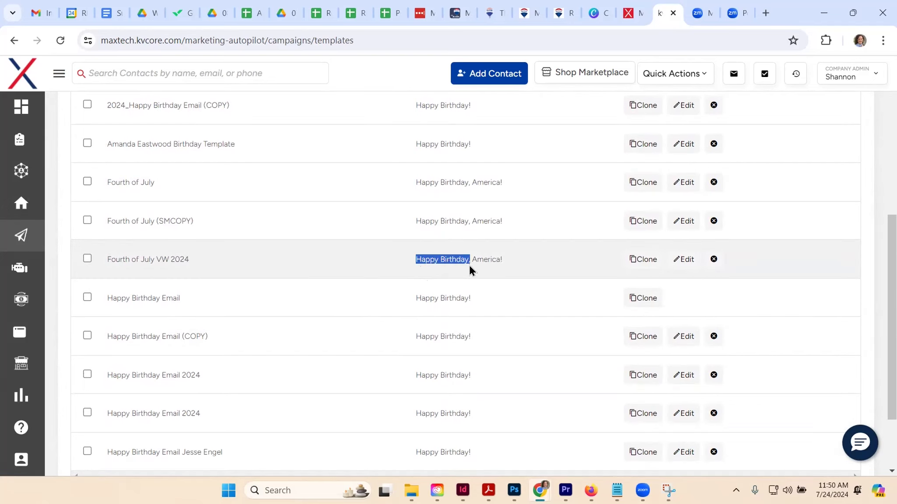
pyautogui.scroll(2, 525, 321)
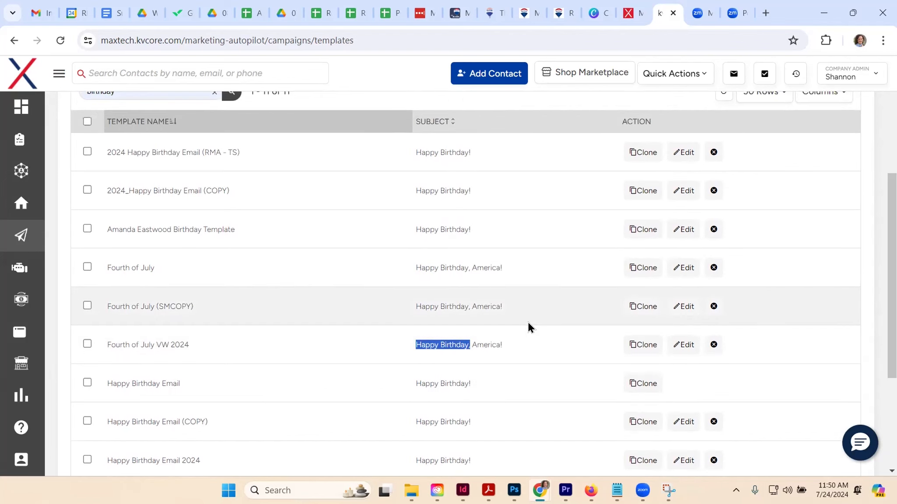
pyautogui.scroll(-2, 530, 322)
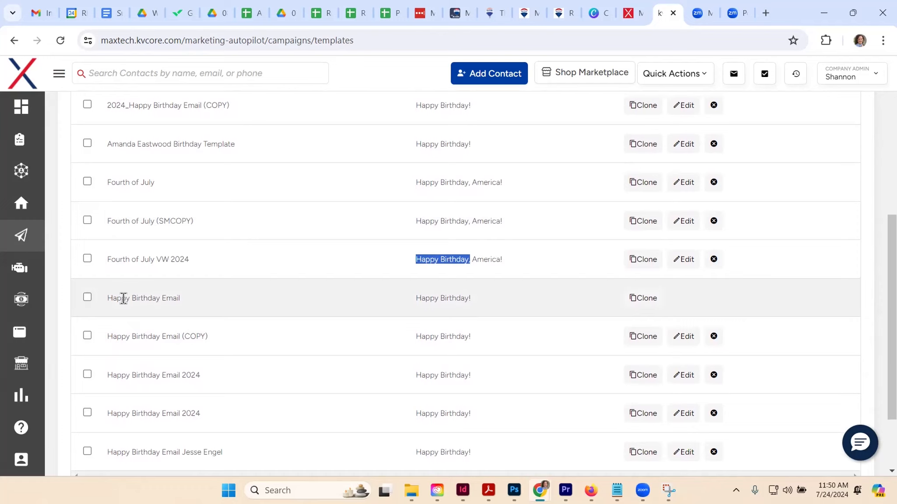
pyautogui.moveTo(125, 298); pyautogui.dragTo(177, 299)
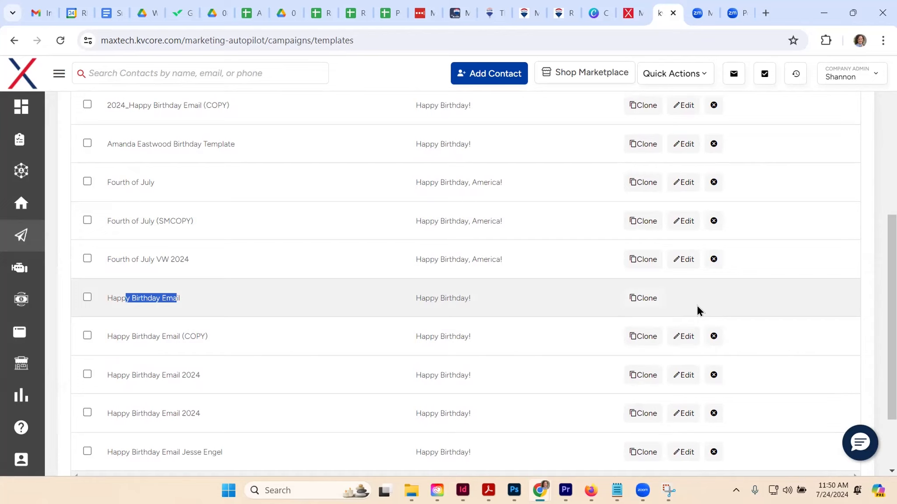
# Step: Start a clone of the Happy Birthday Email template and name it "Happy Birthday Email (sm2024-COPY)"
pyautogui.click(642, 299)
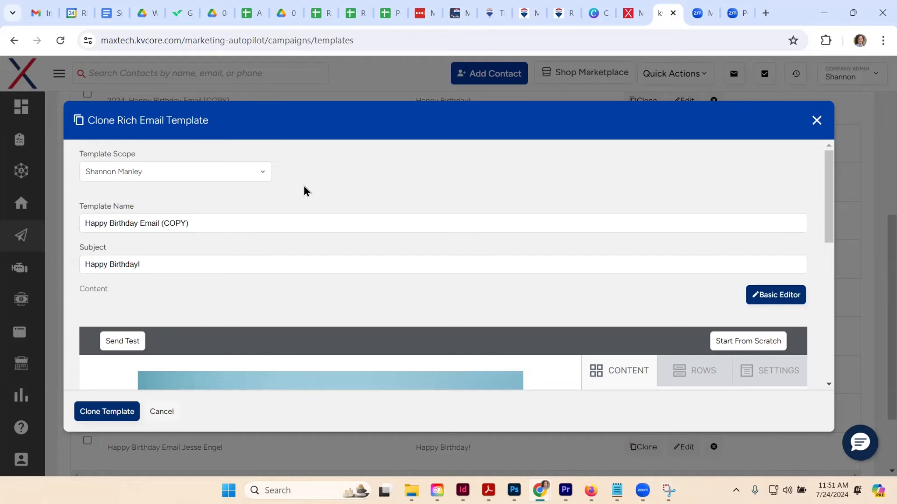
pyautogui.click(203, 220)
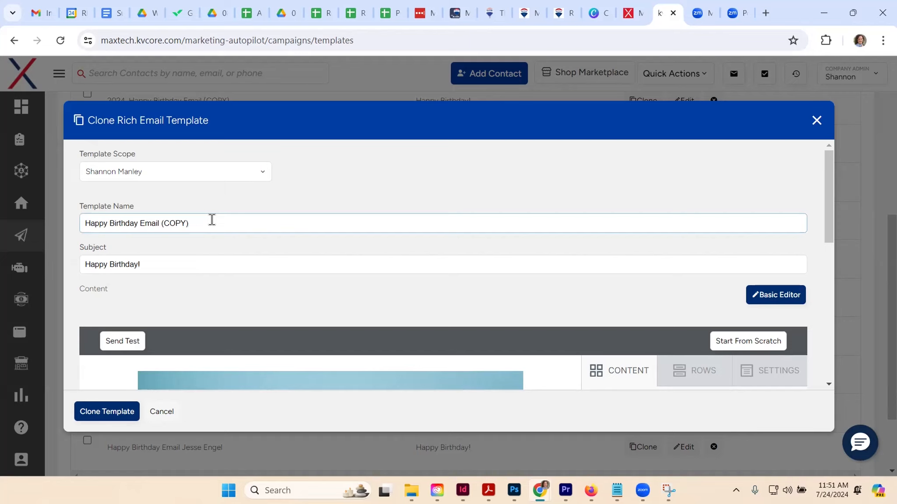
pyautogui.click(164, 223)
pyautogui.write('sm2024-')
# Step: Bold the opening paragraph beginning "It's your day!" in the email body and save the cloned template
pyautogui.scroll(-2, 307, 254)
pyautogui.scroll(-5, 508, 327)
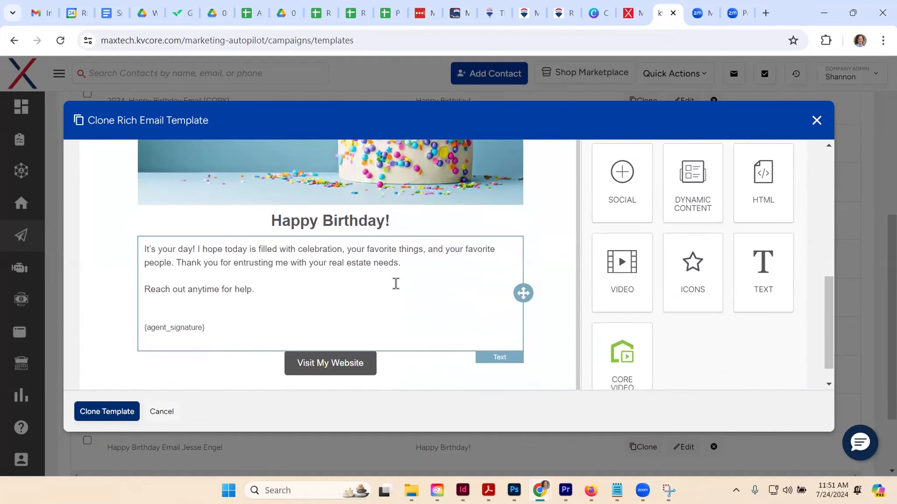
pyautogui.click(399, 284)
pyautogui.moveTo(407, 264); pyautogui.dragTo(122, 254)
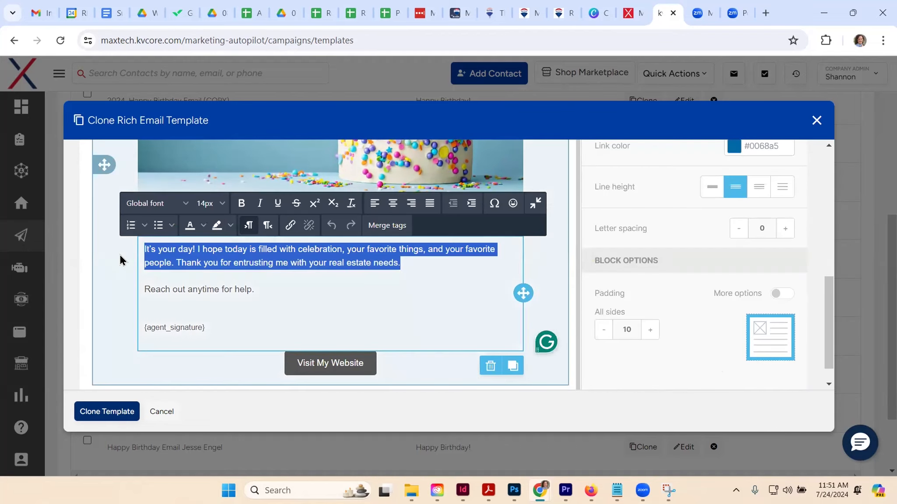
pyautogui.click(241, 203)
pyautogui.click(334, 289)
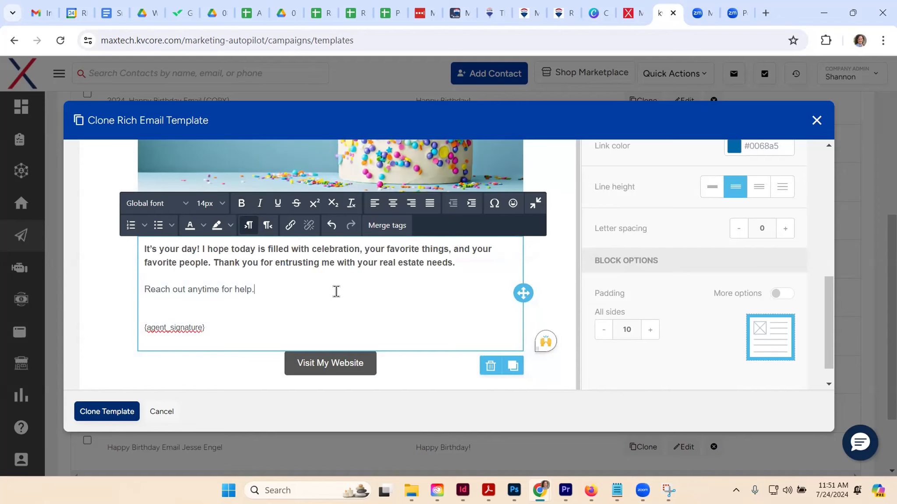
pyautogui.scroll(2, 338, 293)
pyautogui.scroll(-2, 343, 297)
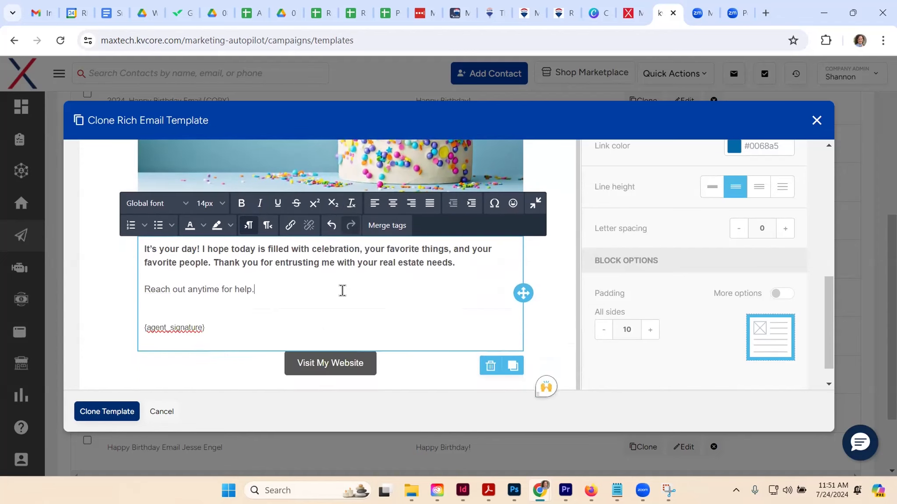
pyautogui.click(100, 415)
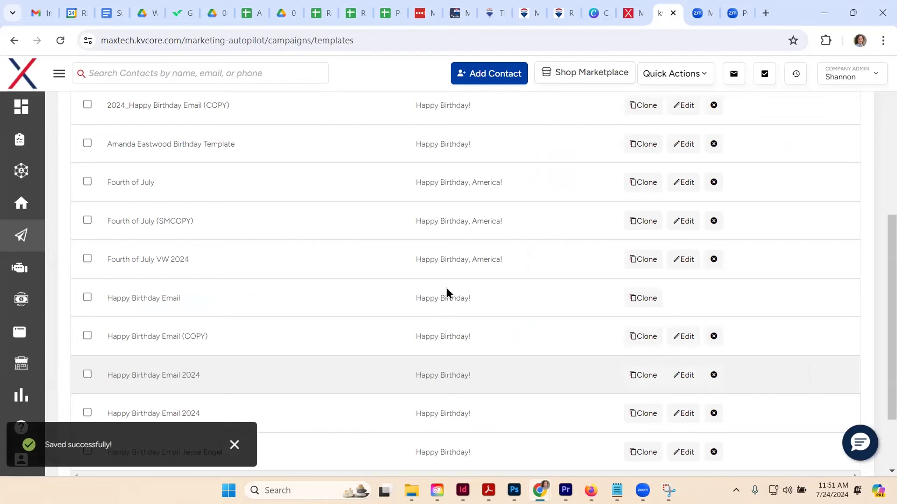
# Step: Return to the marketing overview and reopen the Birthdays & Anniversaries settings
pyautogui.moveTo(21, 236)
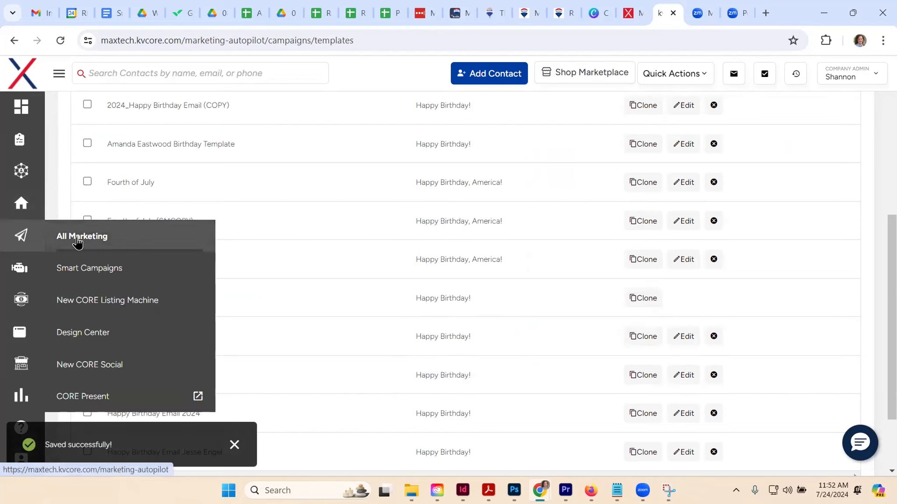
pyautogui.click(77, 238)
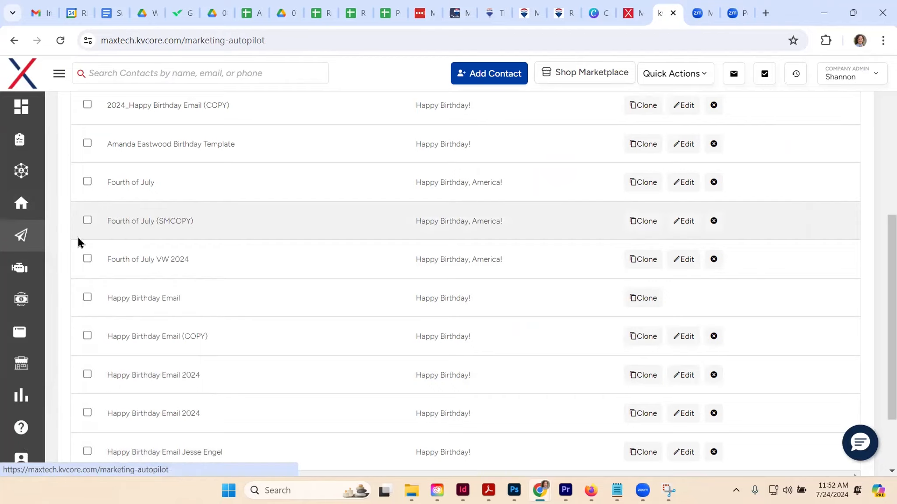
pyautogui.scroll(-3, 390, 284)
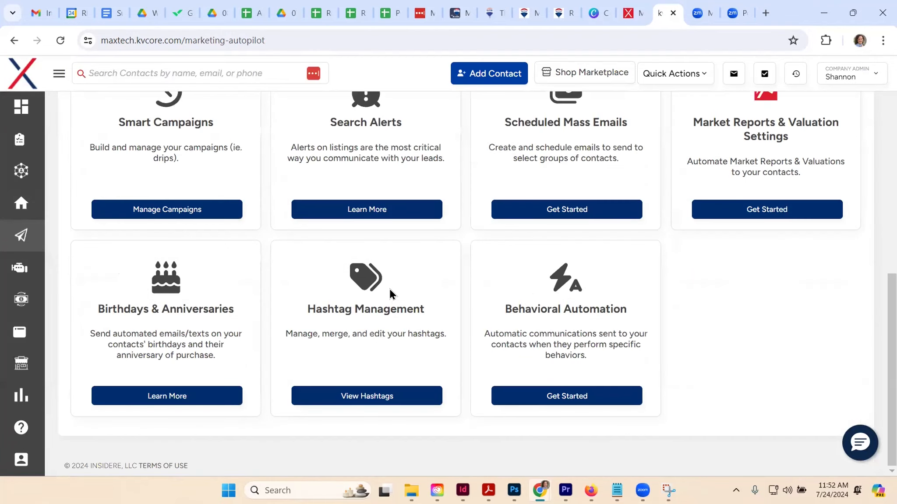
pyautogui.click(187, 398)
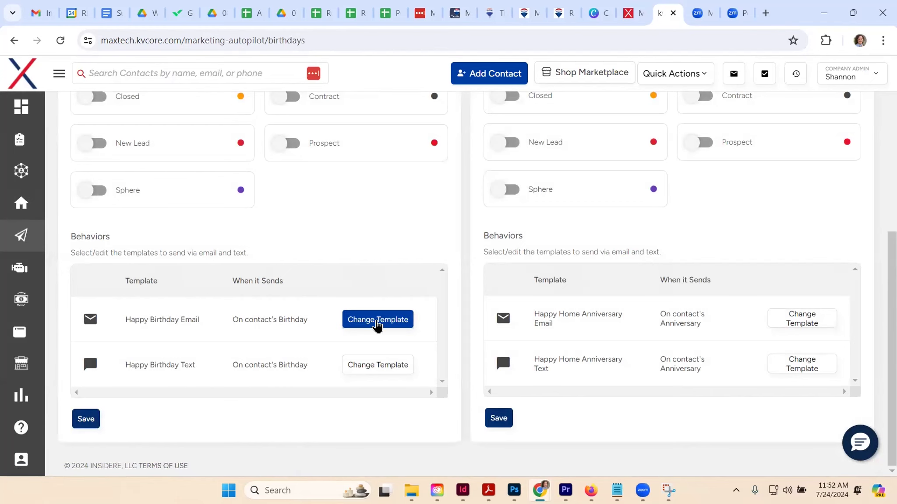
# Step: Replace the birthday email's template with "Happy Birthday Email (sm2024-COPY)" in the birthday message behaviors
pyautogui.click(377, 320)
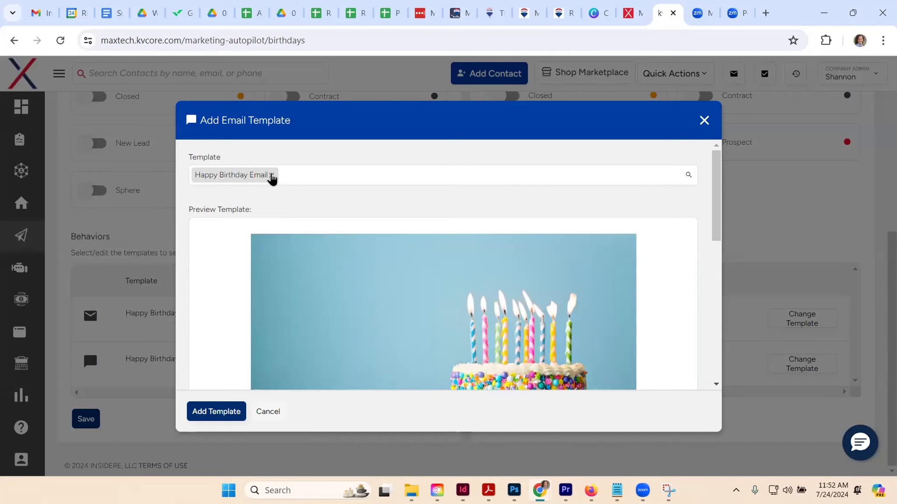
pyautogui.click(271, 175)
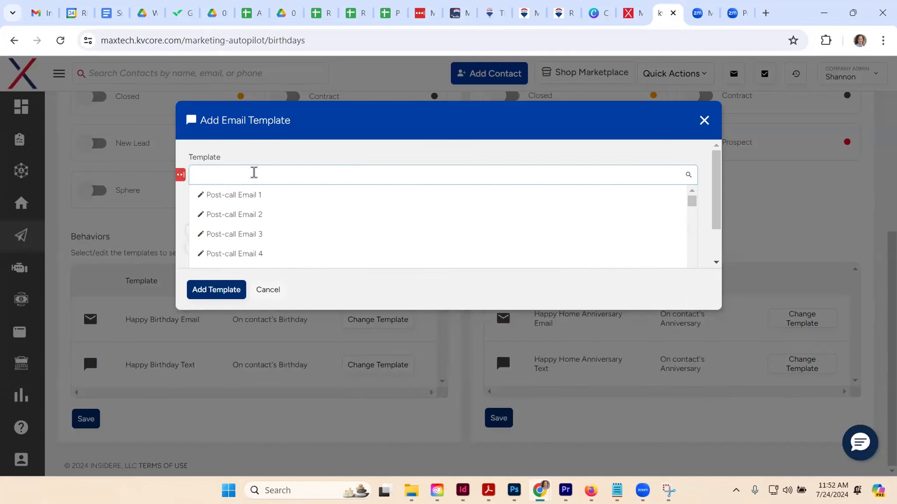
pyautogui.write('happy')
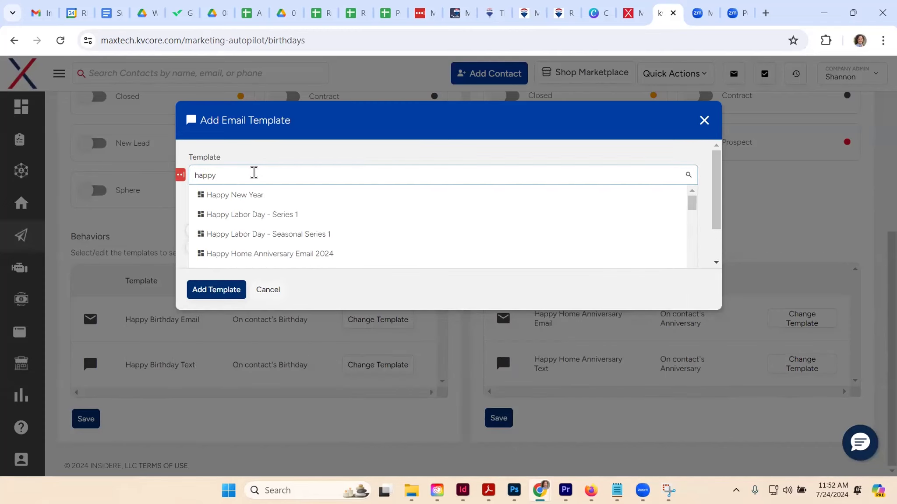
pyautogui.write(' birthda')
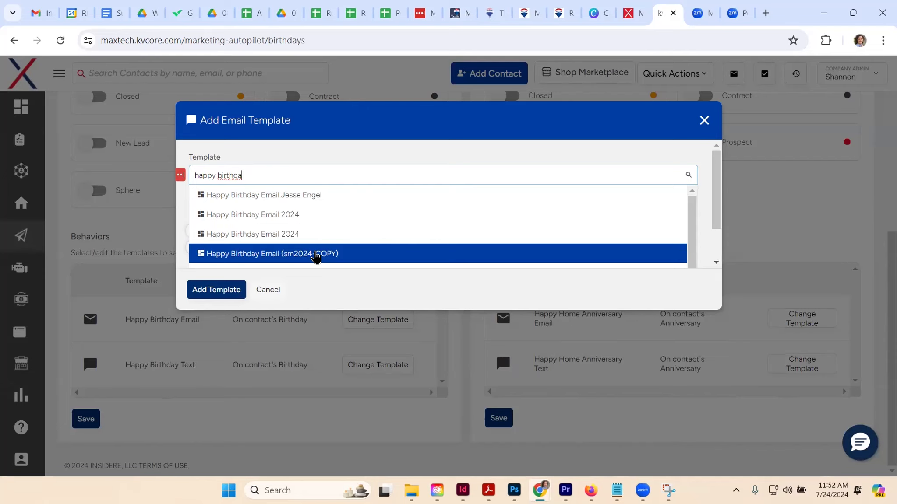
pyautogui.click(316, 256)
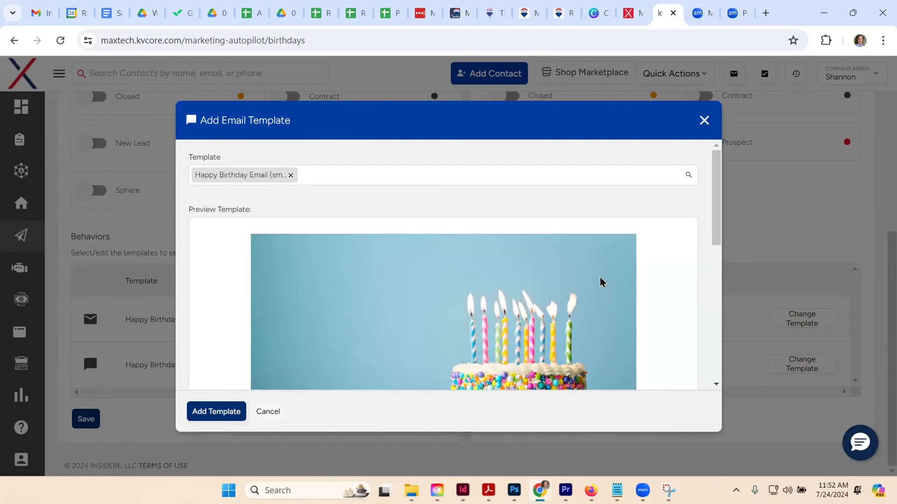
# Step: Check the option to run before the date, set the birthday email to Run on Date, and add the template
pyautogui.moveTo(718, 194); pyautogui.dragTo(723, 364)
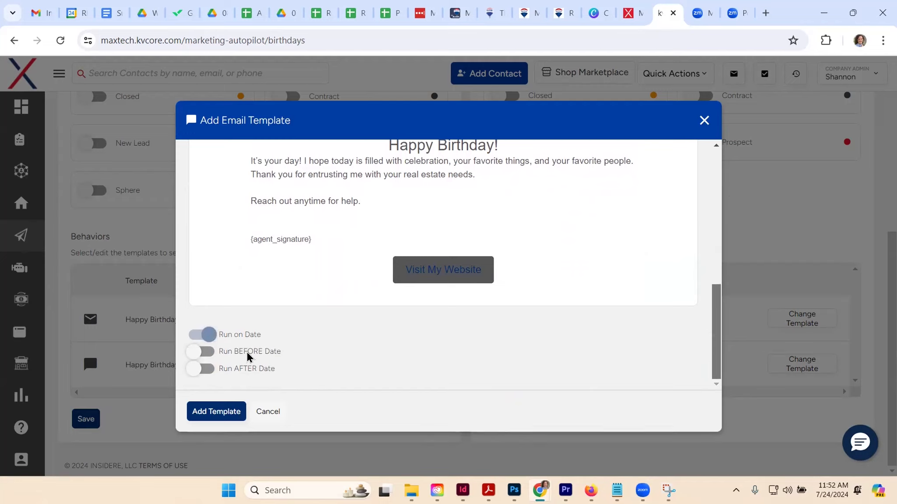
pyautogui.click(212, 353)
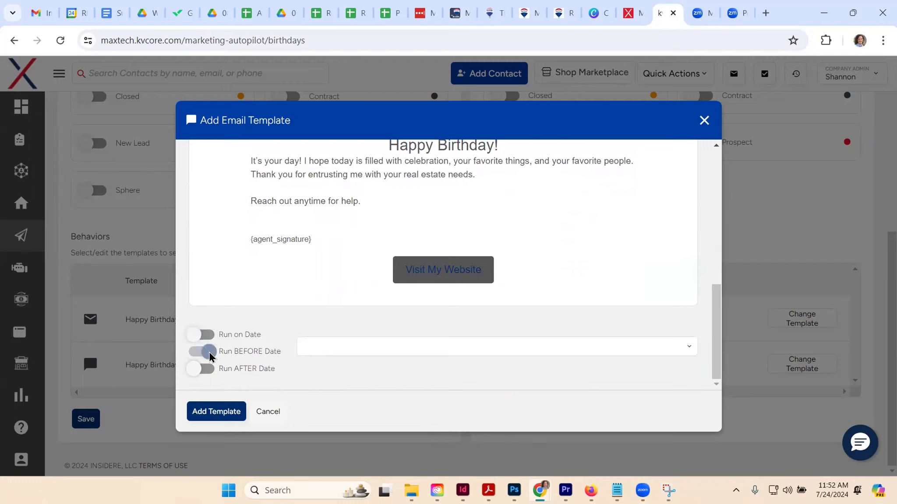
pyautogui.click(353, 350)
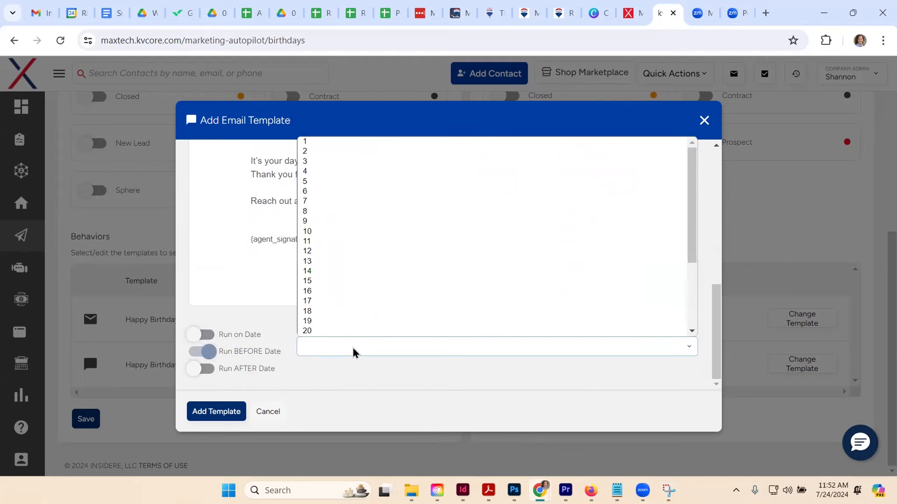
pyautogui.click(207, 335)
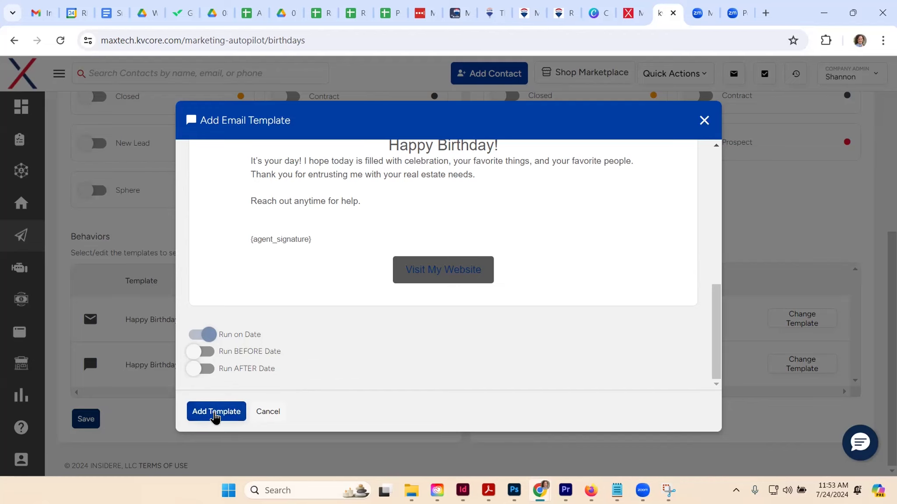
pyautogui.click(216, 415)
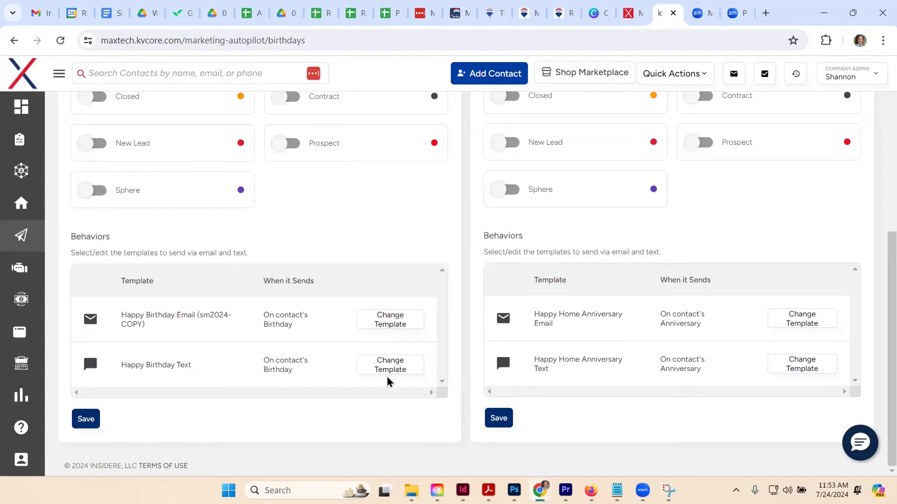
# Step: Examine the birthday text message's preview and the alternative SMS templates, leaving the template selection without adding anything
pyautogui.click(396, 368)
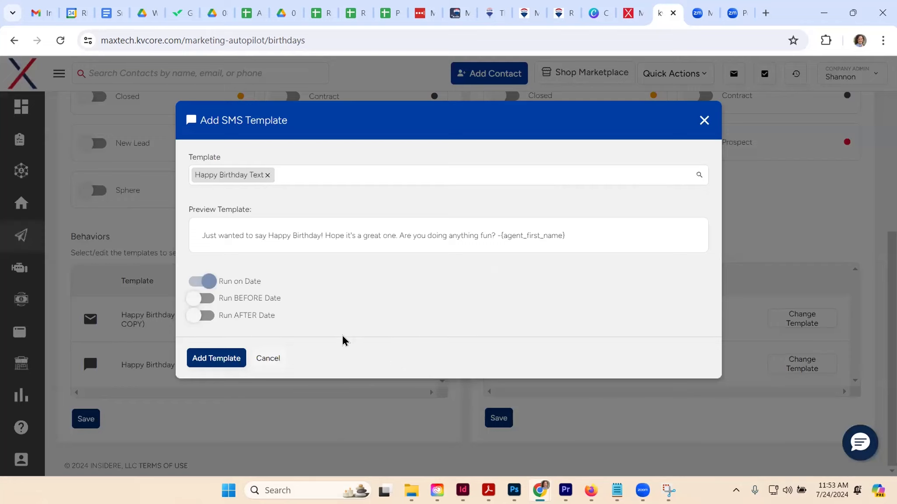
pyautogui.moveTo(200, 235); pyautogui.dragTo(583, 240)
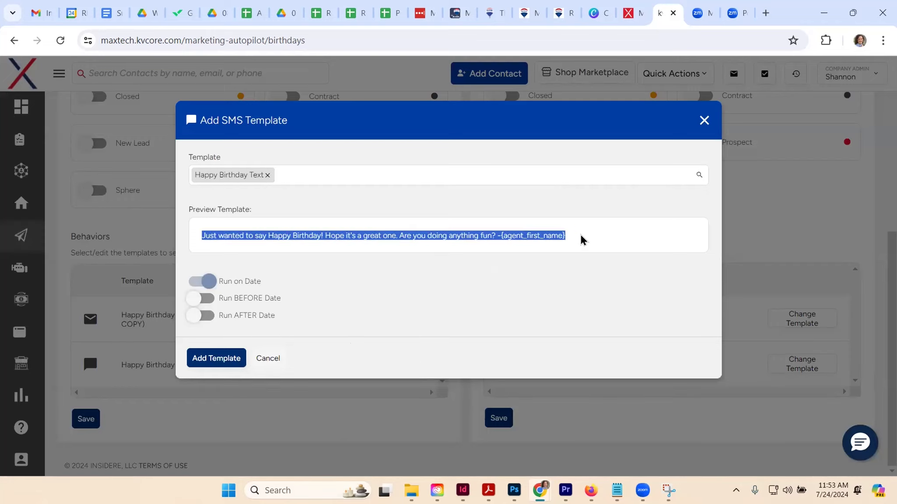
pyautogui.click(287, 173)
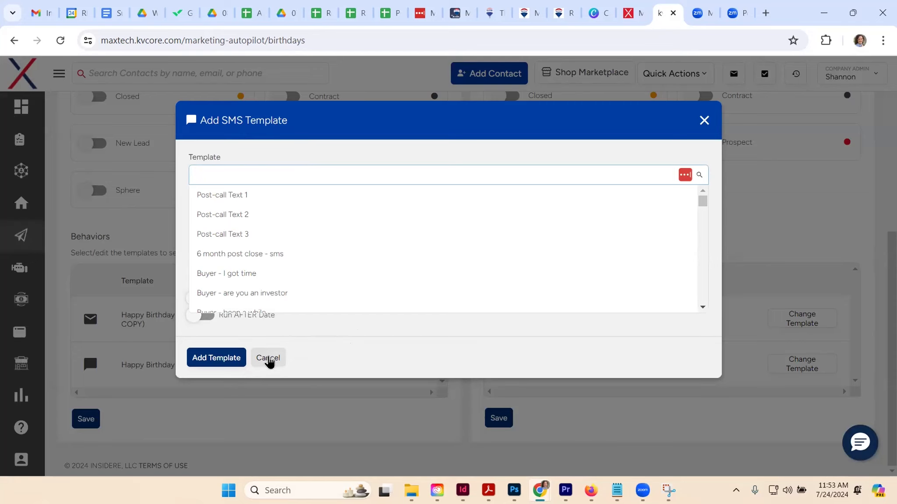
pyautogui.click(268, 358)
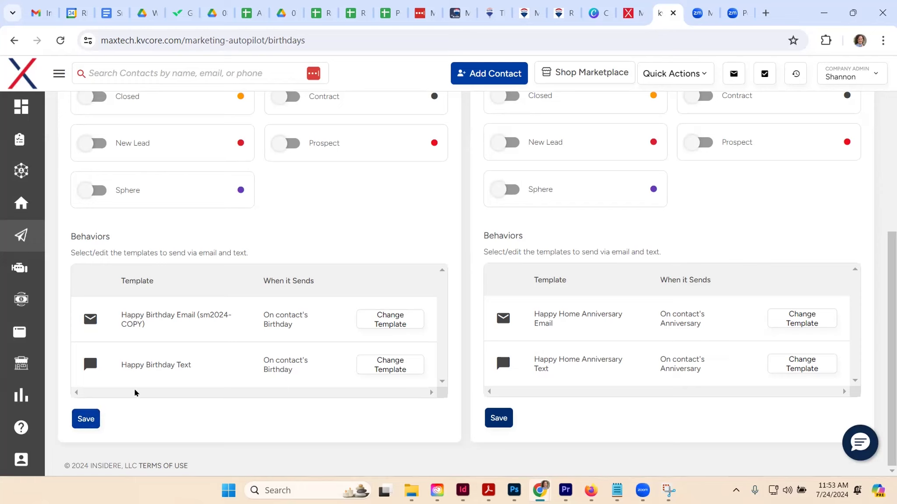
# Step: Return to the marketing overview and open the Behavioral Automation settings
pyautogui.scroll(2, 335, 288)
pyautogui.scroll(2, 336, 293)
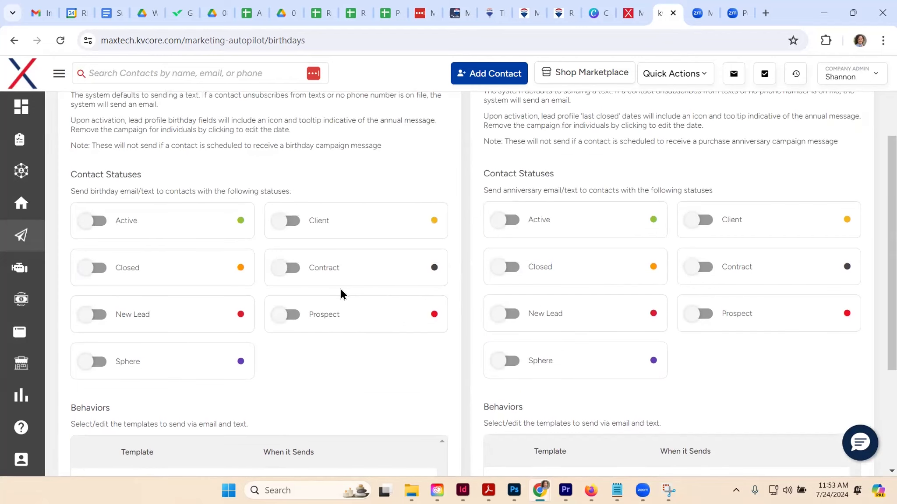
pyautogui.scroll(-2, 341, 292)
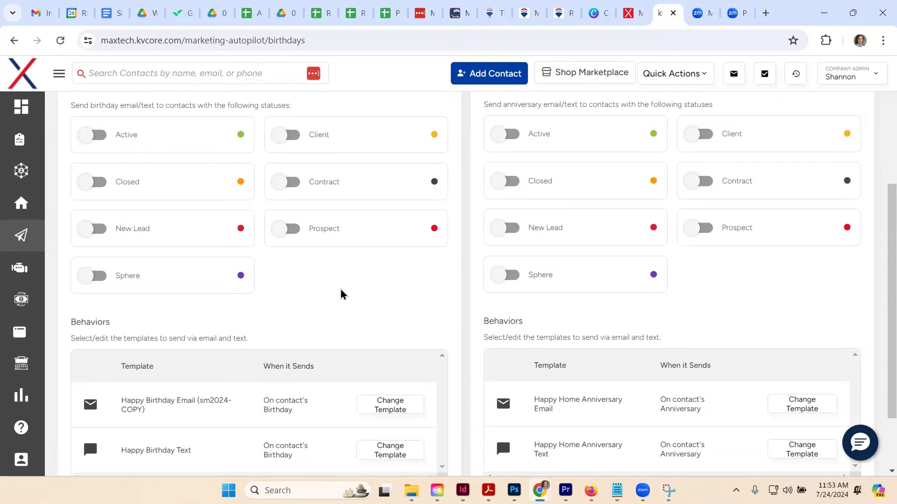
pyautogui.moveTo(21, 236)
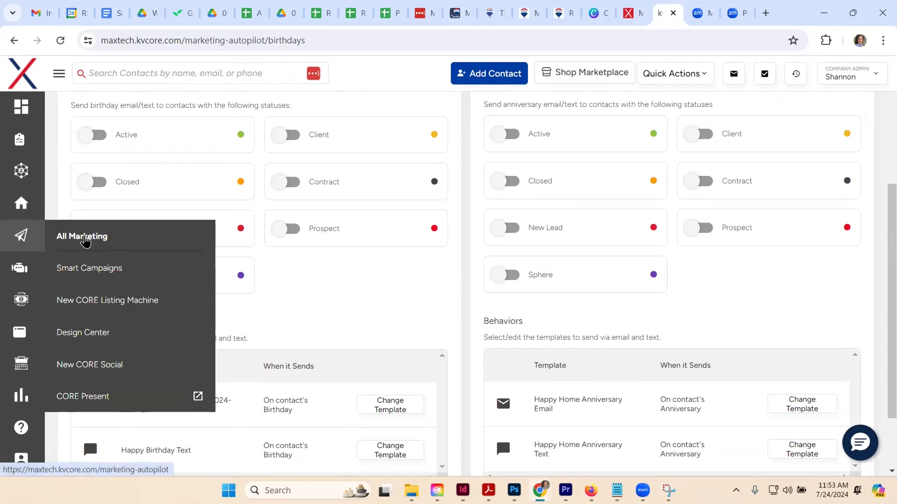
pyautogui.click(86, 239)
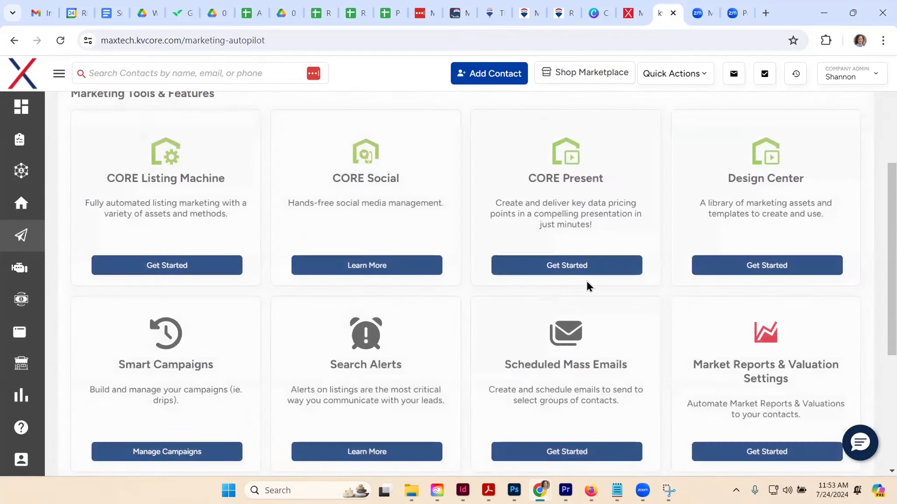
pyautogui.scroll(-5, 698, 311)
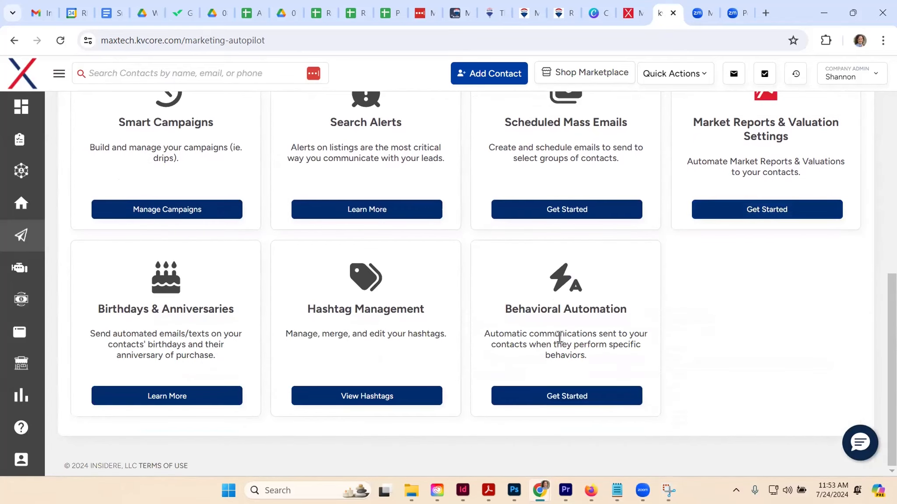
pyautogui.scroll(10, 798, 278)
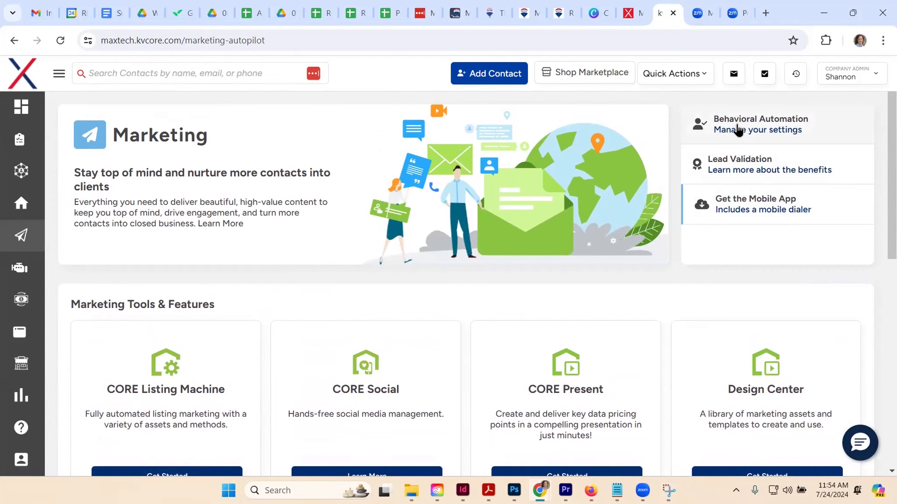
pyautogui.scroll(-6, 739, 128)
pyautogui.scroll(-3, 733, 258)
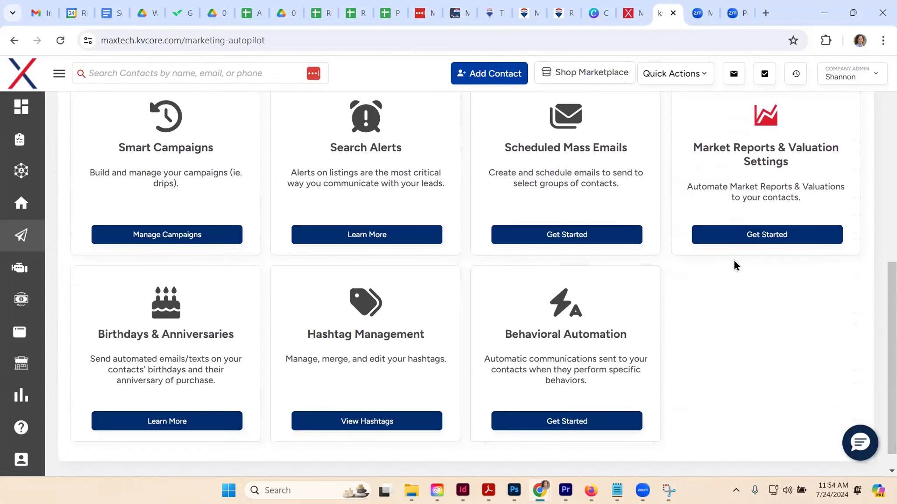
pyautogui.click(565, 424)
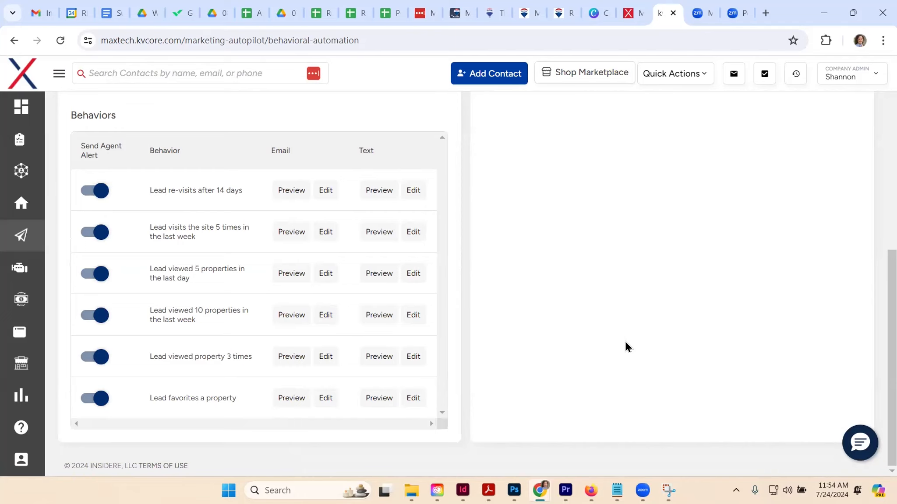
# Step: Examine the behavioral alert description, contact statuses, automation rule and the list of lead behaviors with their agent alerts
pyautogui.scroll(8, 594, 321)
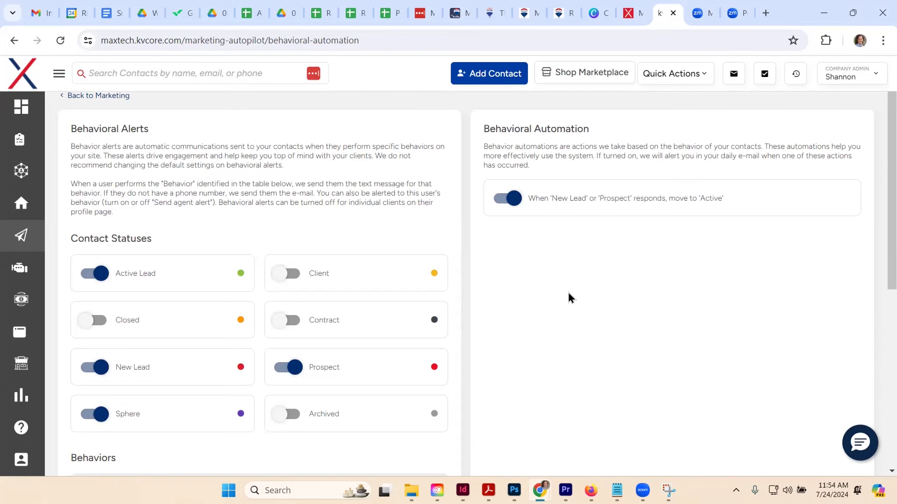
pyautogui.scroll(-4, 568, 292)
pyautogui.scroll(4, 566, 295)
pyautogui.scroll(-2, 331, 248)
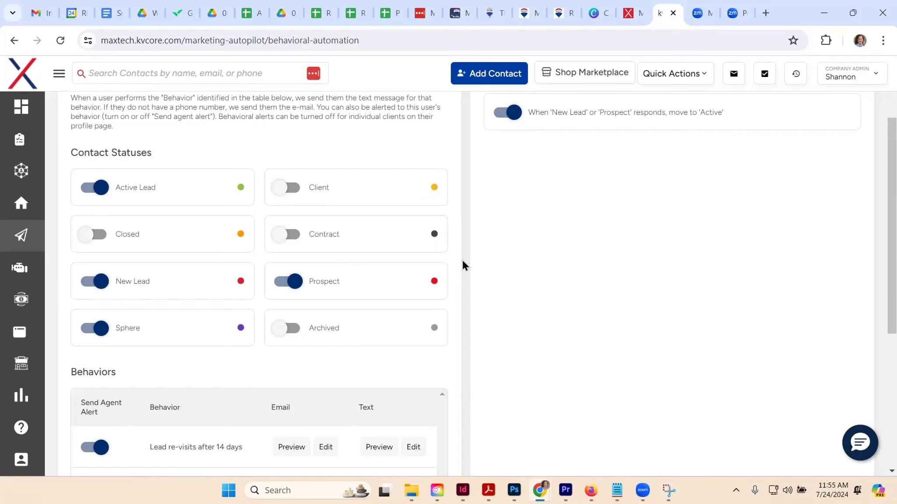
pyautogui.scroll(-2, 525, 255)
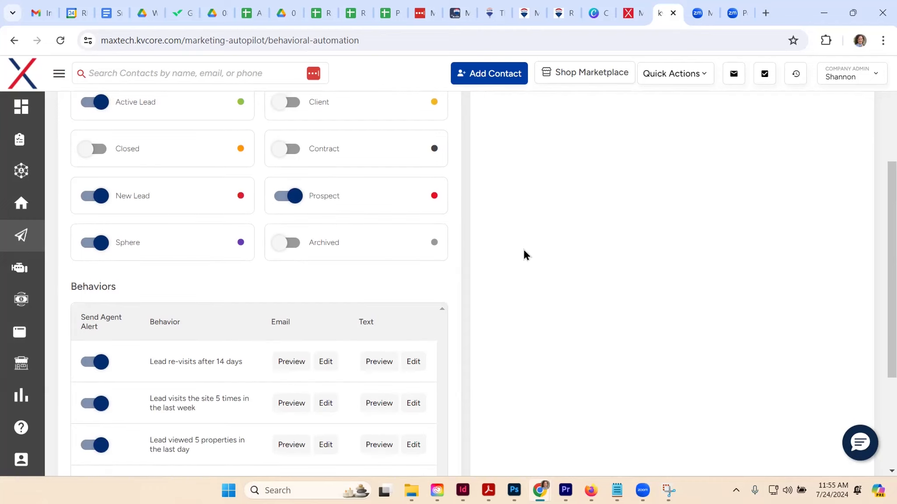
pyautogui.scroll(-4, 523, 250)
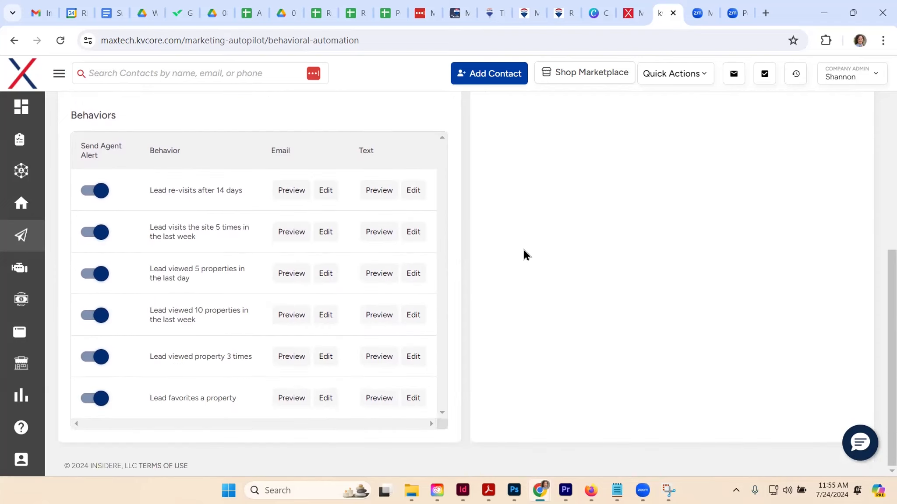
pyautogui.scroll(2, 524, 251)
pyautogui.scroll(-2, 524, 252)
# Step: Preview the email for leads re-visiting after 14 days, then inspect its editable subject and content without saving
pyautogui.click(289, 192)
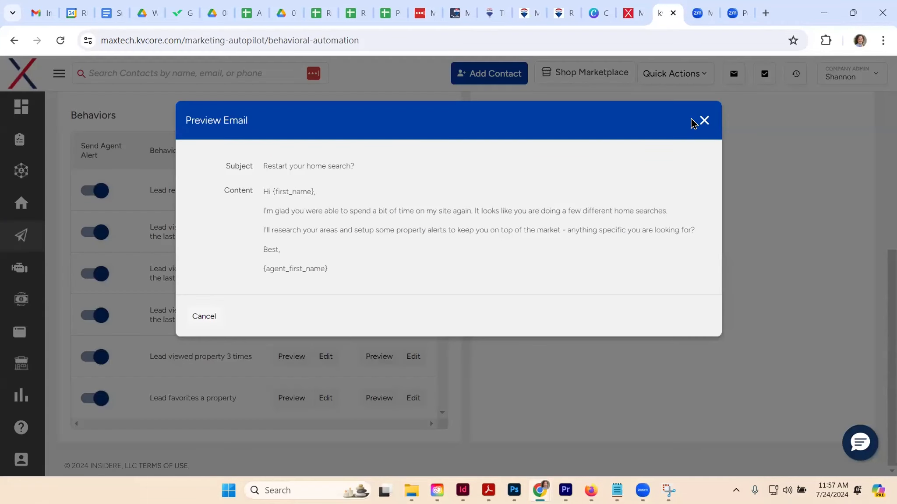
pyautogui.click(704, 120)
pyautogui.click(326, 193)
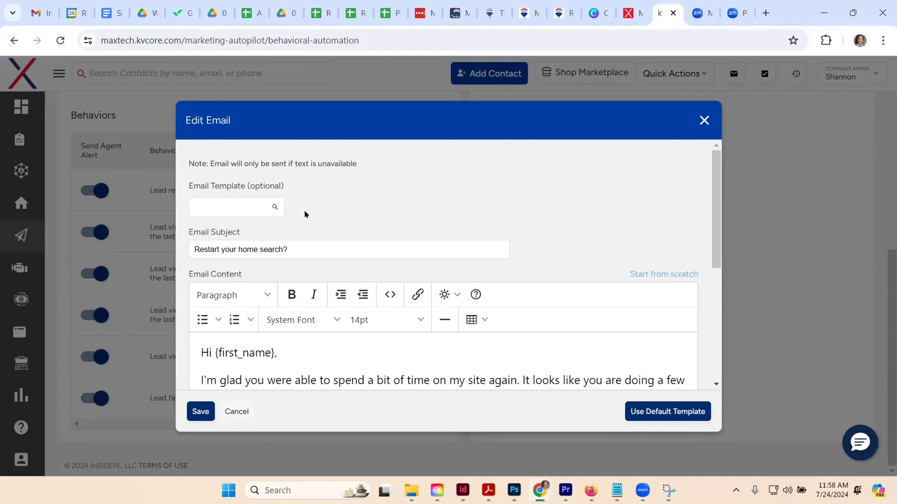
pyautogui.scroll(-2, 392, 230)
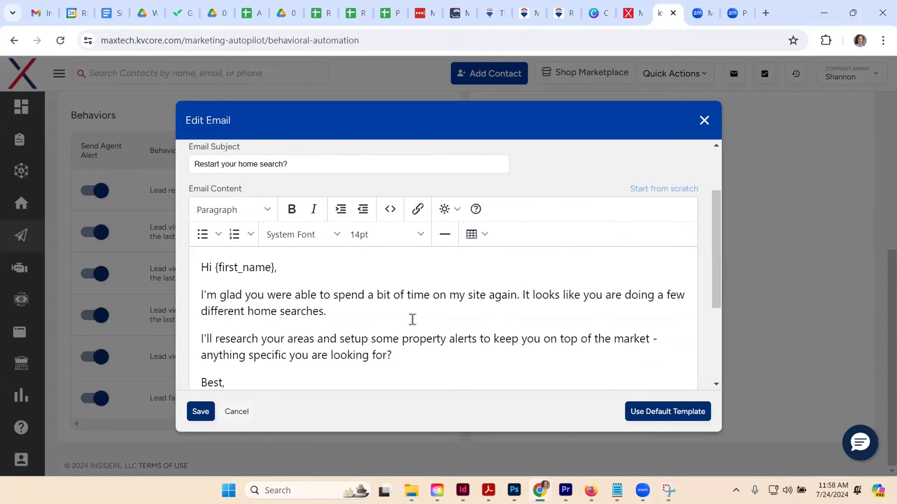
pyautogui.moveTo(410, 326); pyautogui.dragTo(261, 308)
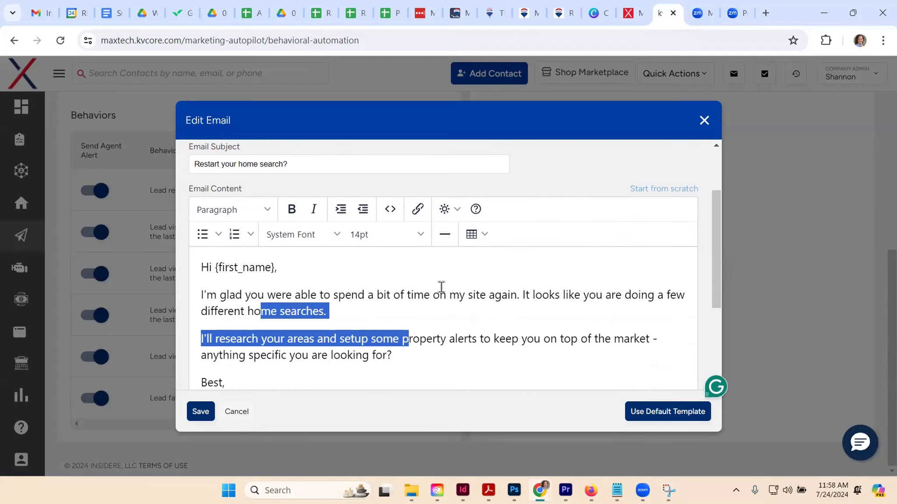
pyautogui.click(703, 120)
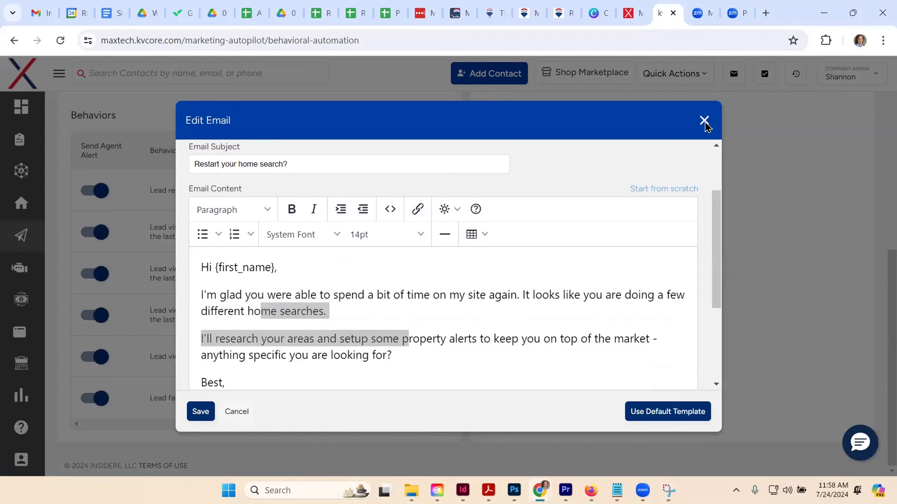
pyautogui.click(411, 300)
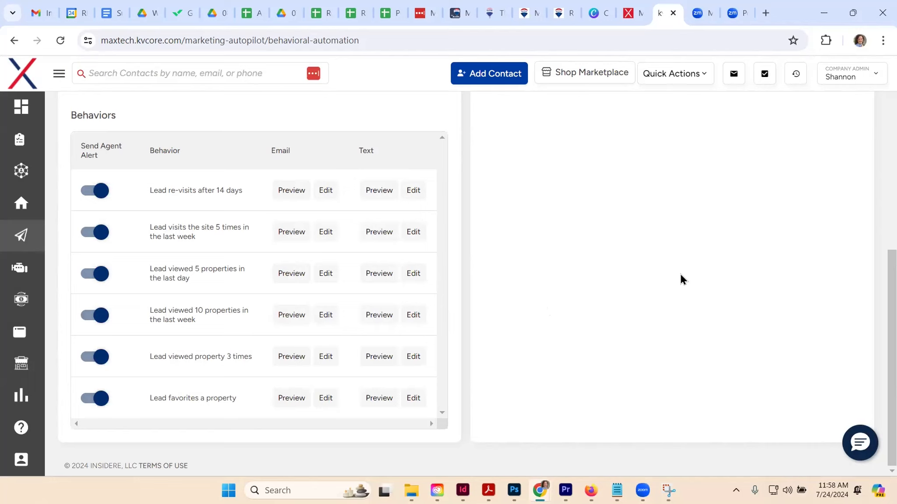
# Step: Preview the email for leads who viewed 10 properties in the last week, then review the behavioral alert settings
pyautogui.click(293, 316)
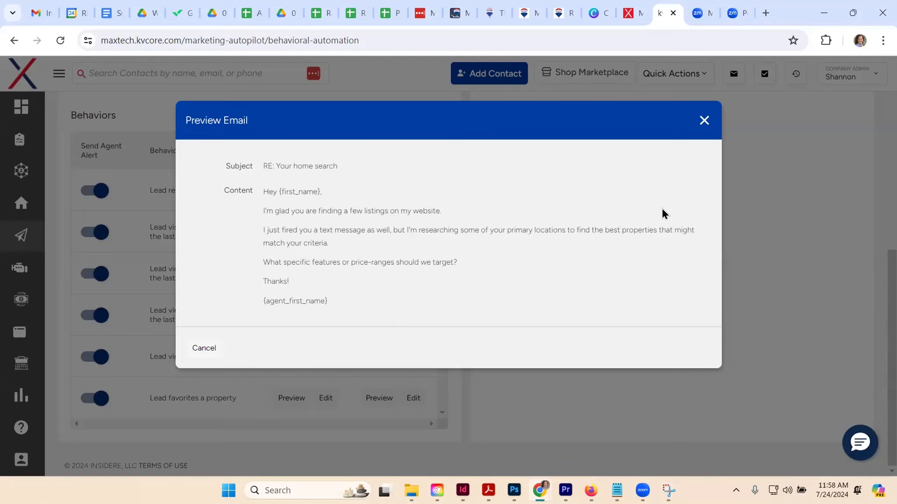
pyautogui.click(704, 121)
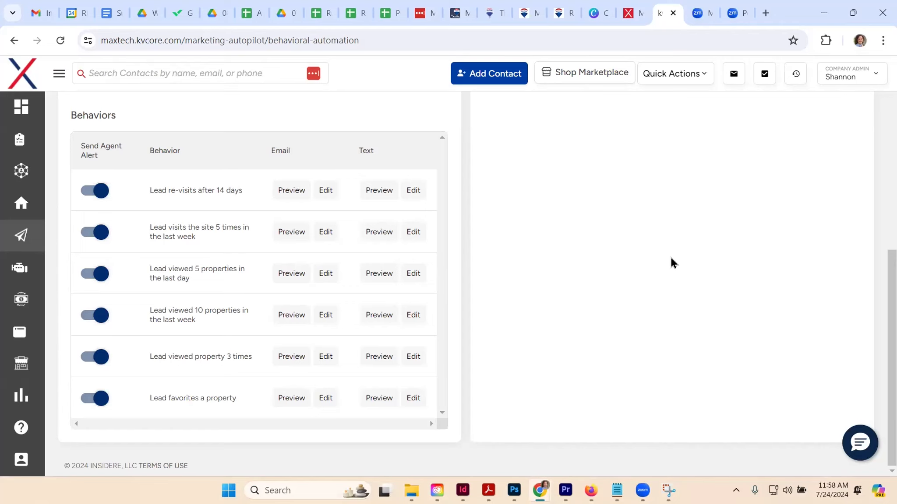
pyautogui.scroll(2, 671, 258)
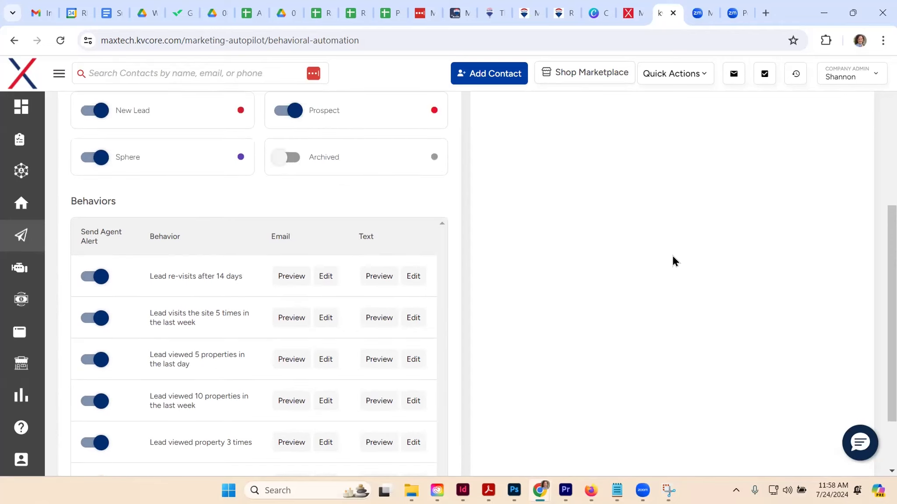
pyautogui.scroll(-2, 677, 276)
pyautogui.scroll(8, 639, 302)
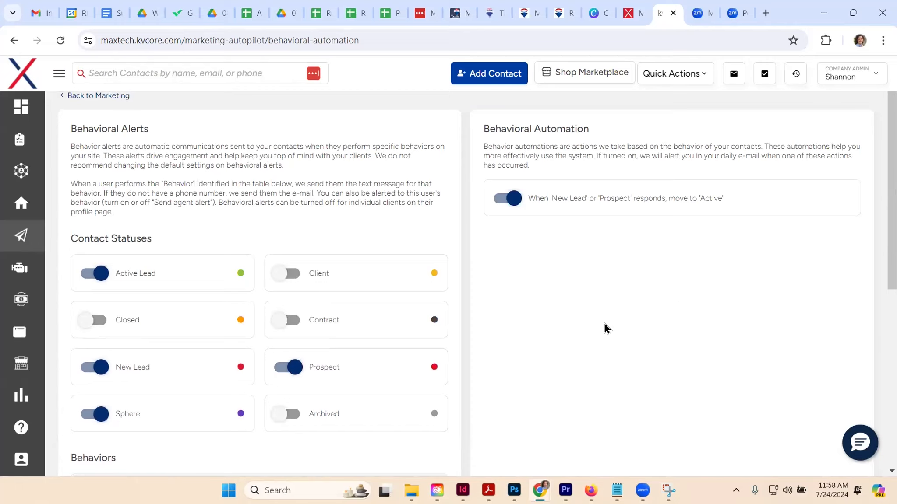